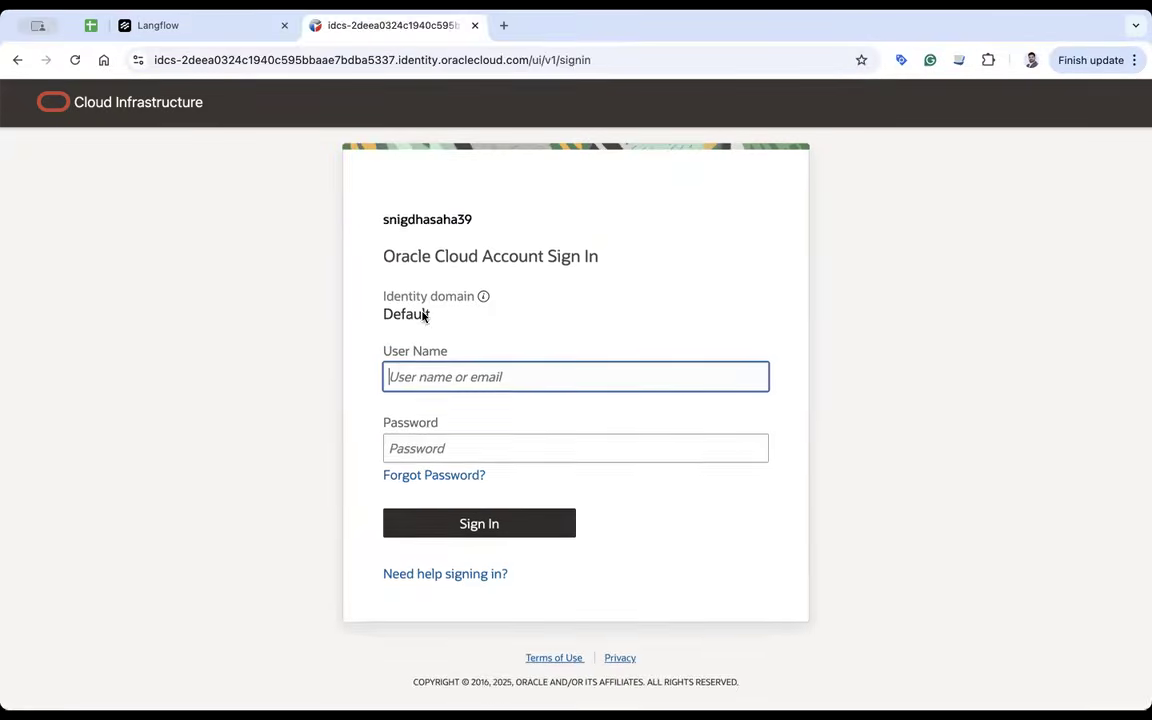
- Sign in to the Default identity domain with the account user name and password
type("aj")
key("Tab")
type("aj")
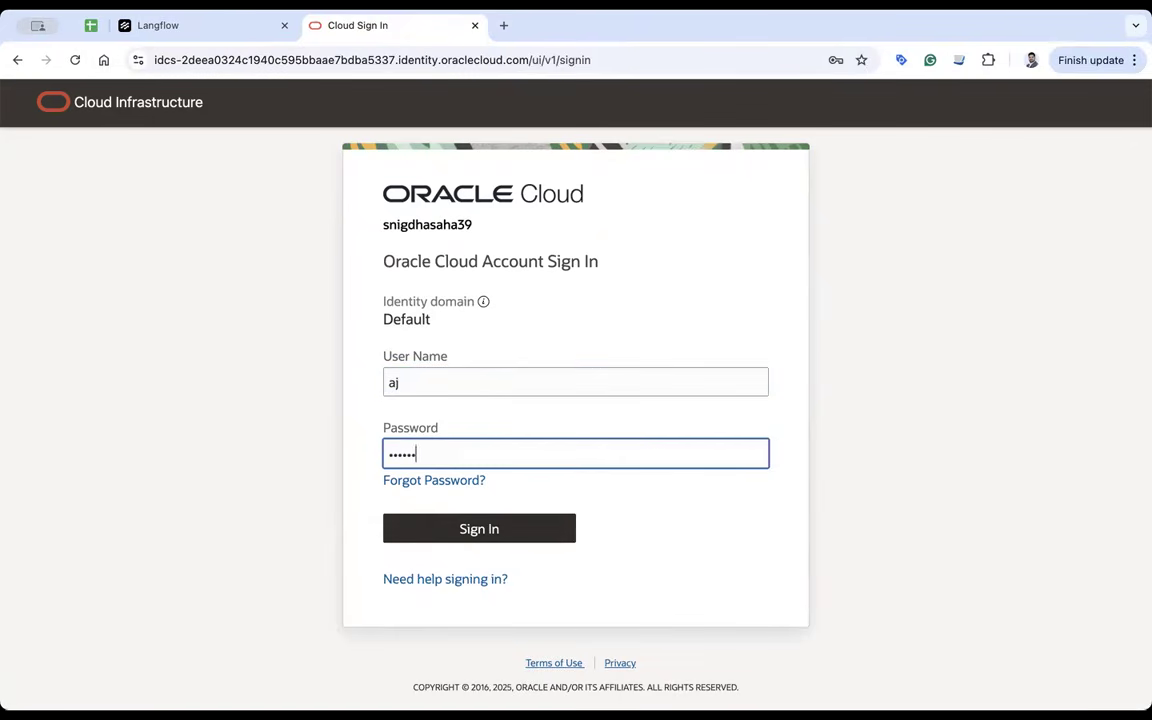
type("•")
key("Return")
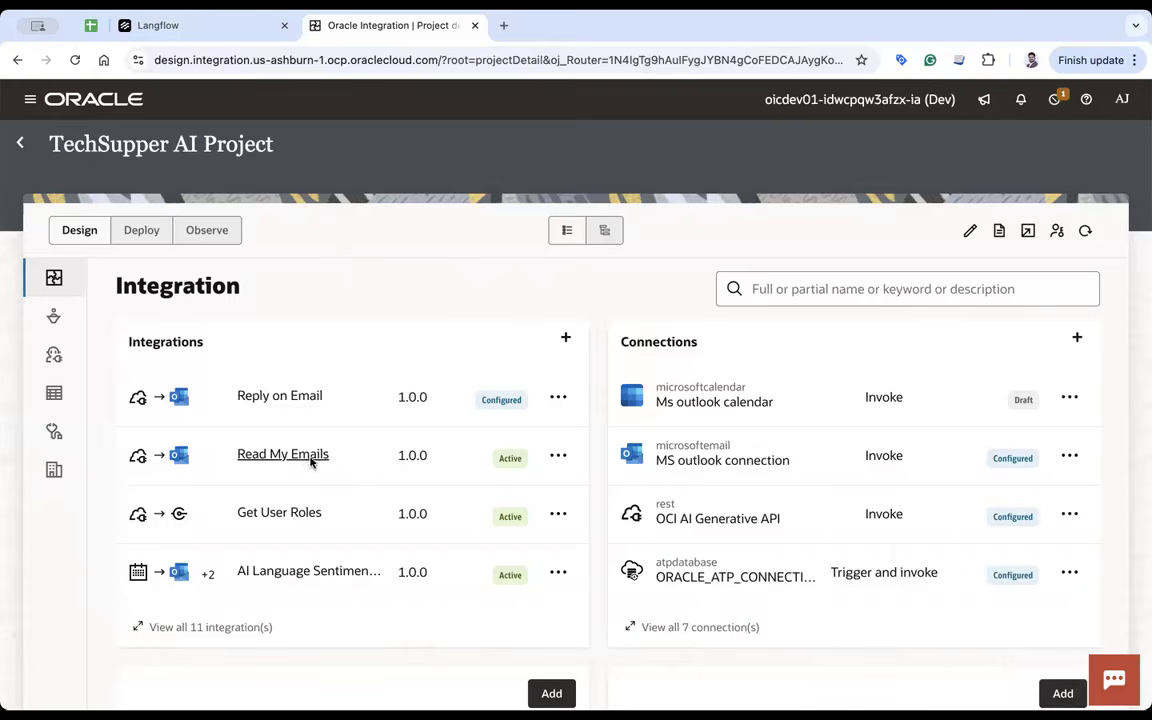
- Open Read My Emails and review the trigger's request sample JSON with its fromDate field
left_click(300, 455)
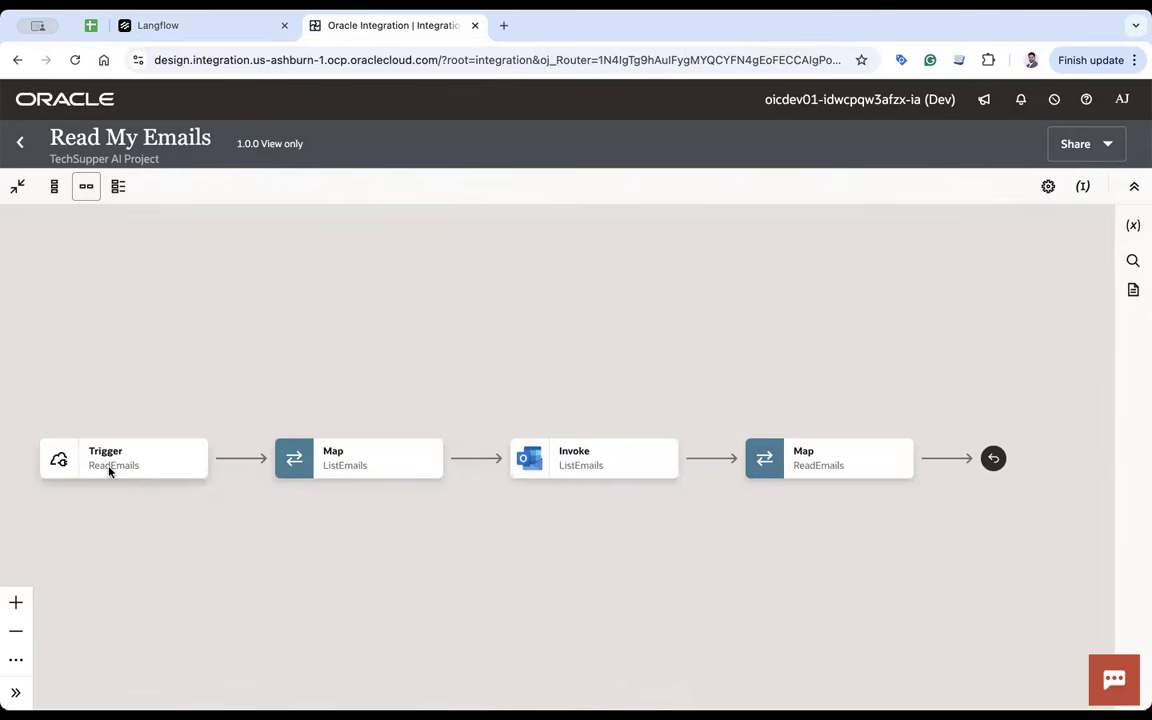
double_click(110, 468)
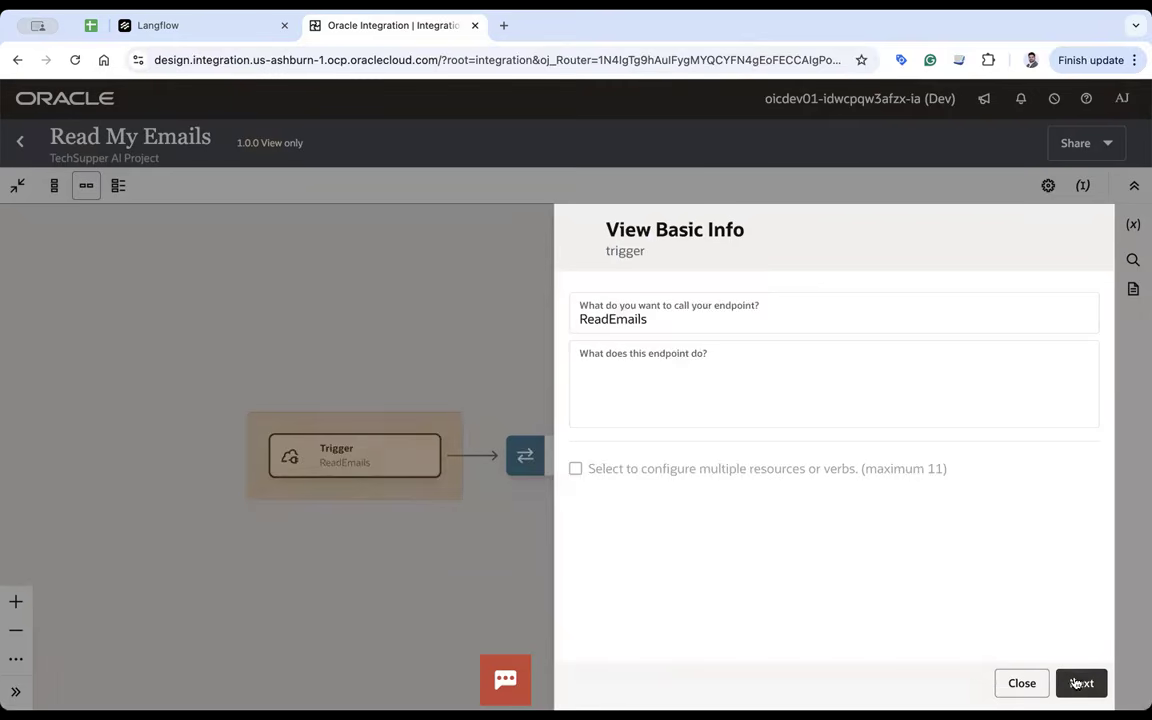
left_click(1076, 683)
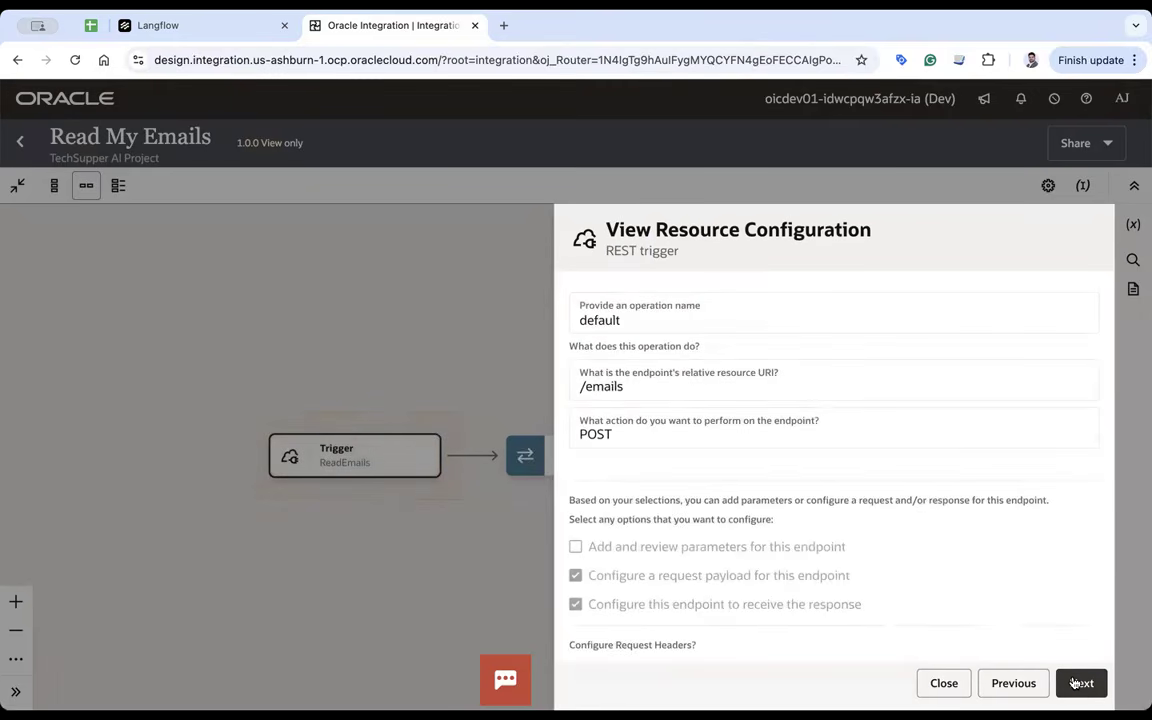
left_click(1076, 683)
scroll(849, 568, "down", 3)
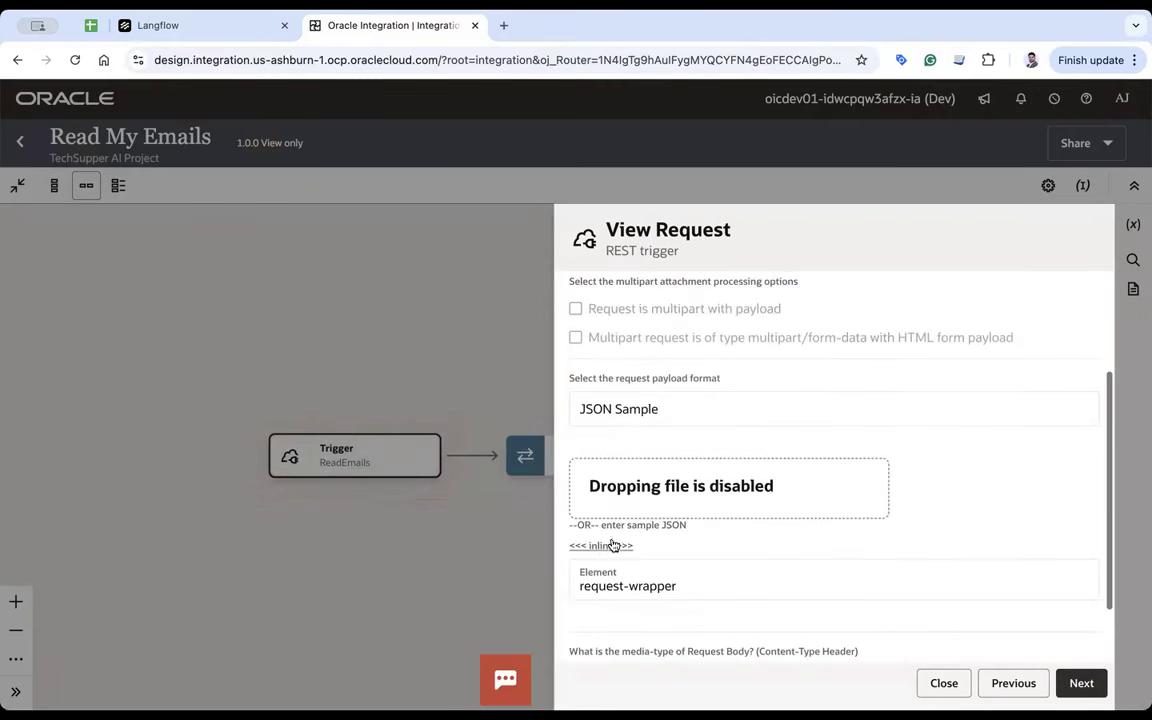
left_click(613, 545)
double_click(612, 326)
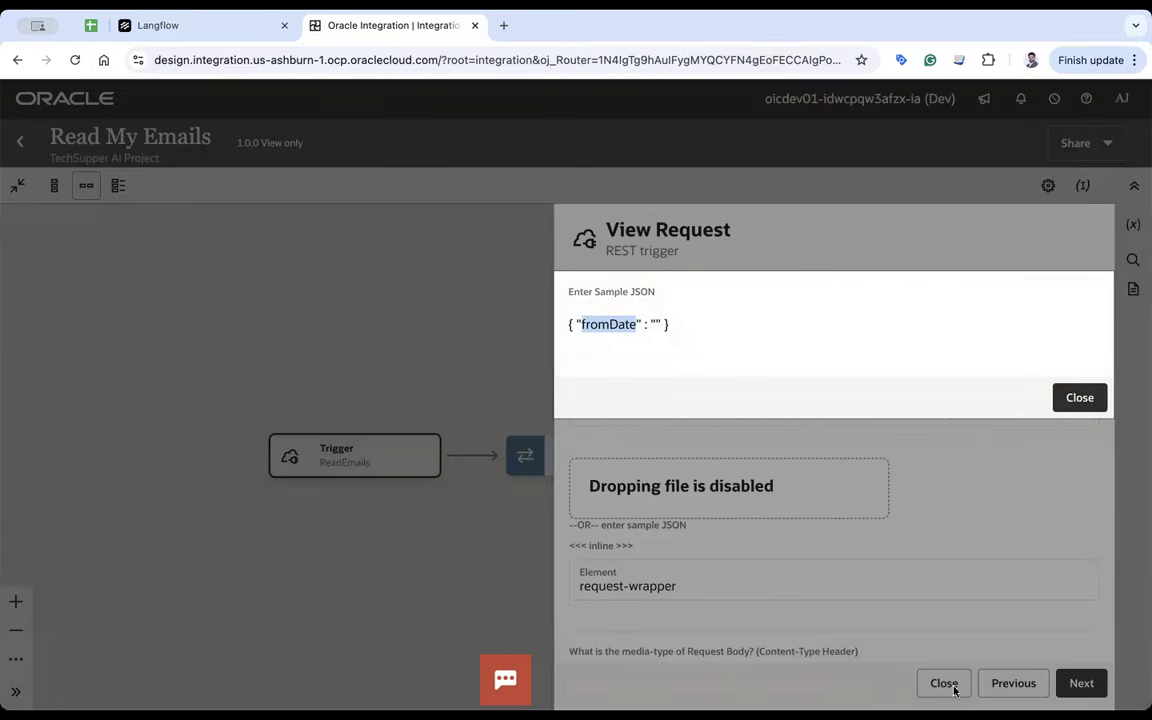
left_click(1091, 404)
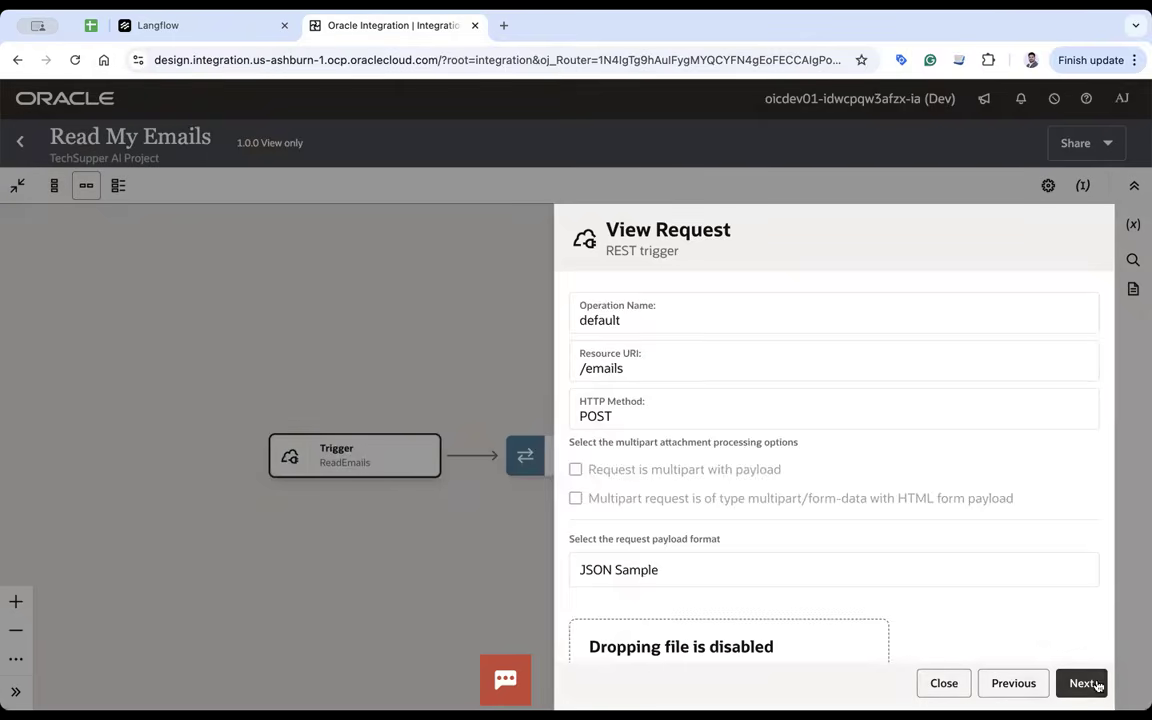
- Review the response sample fields subject, body, from, date and messageId, then open the ListEmails invoke
left_click(1093, 682)
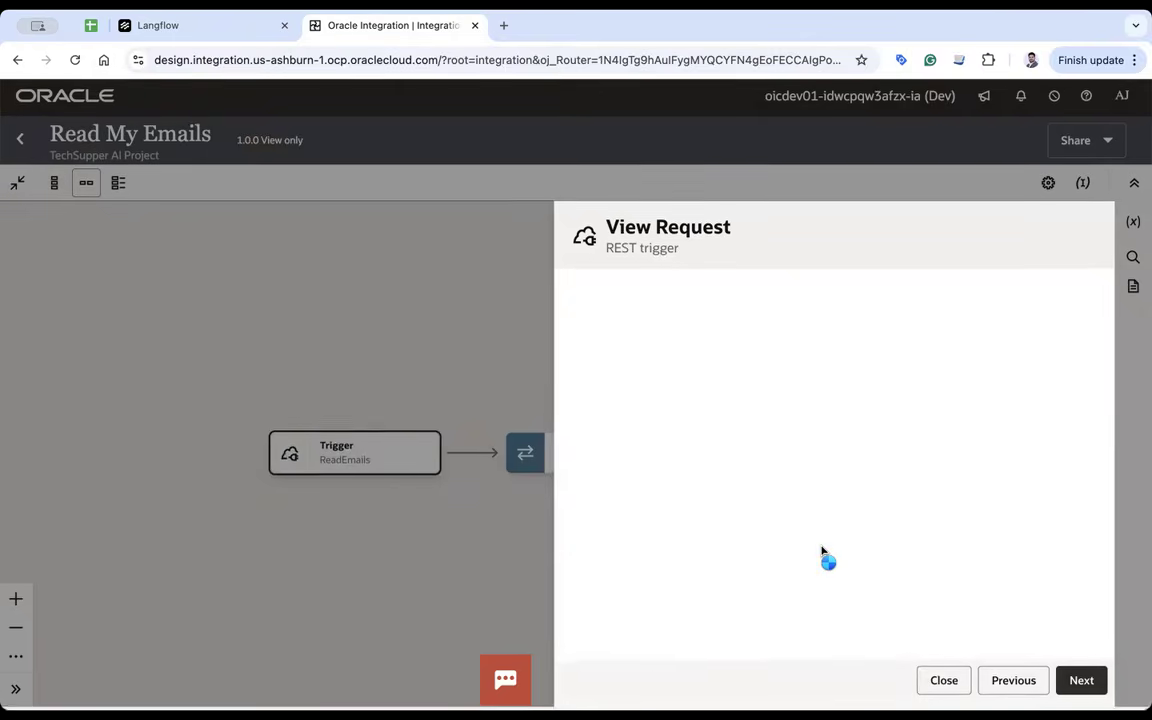
scroll(822, 550, "down", 3)
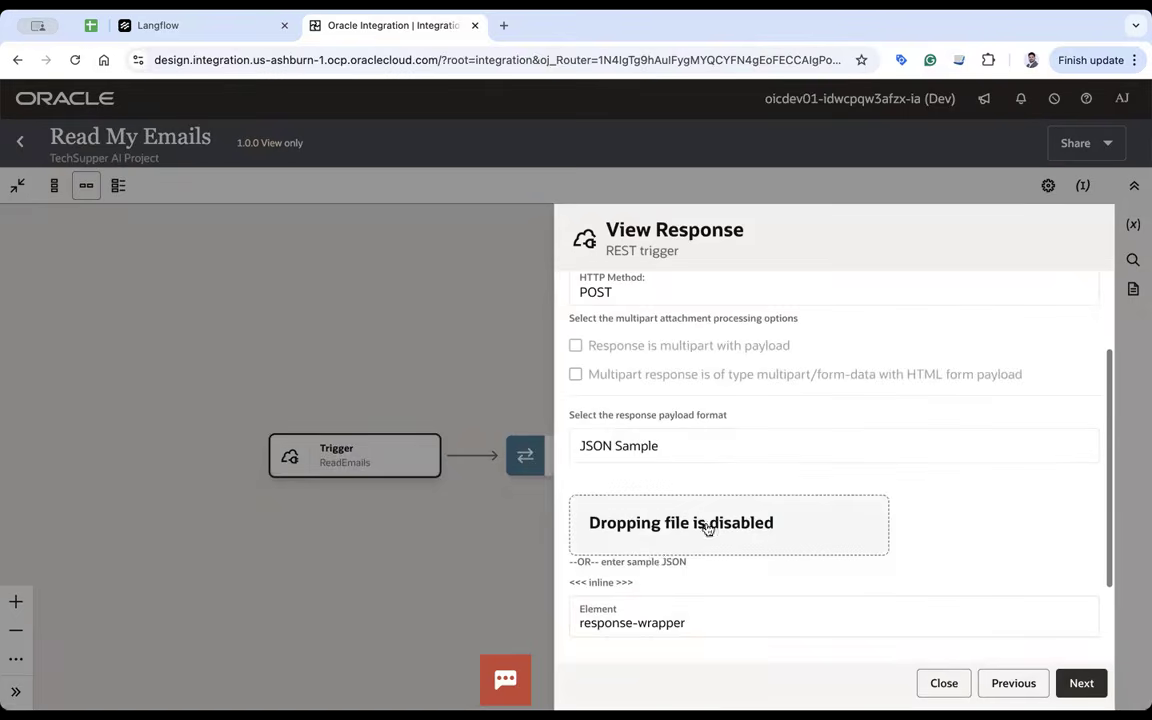
left_click(601, 585)
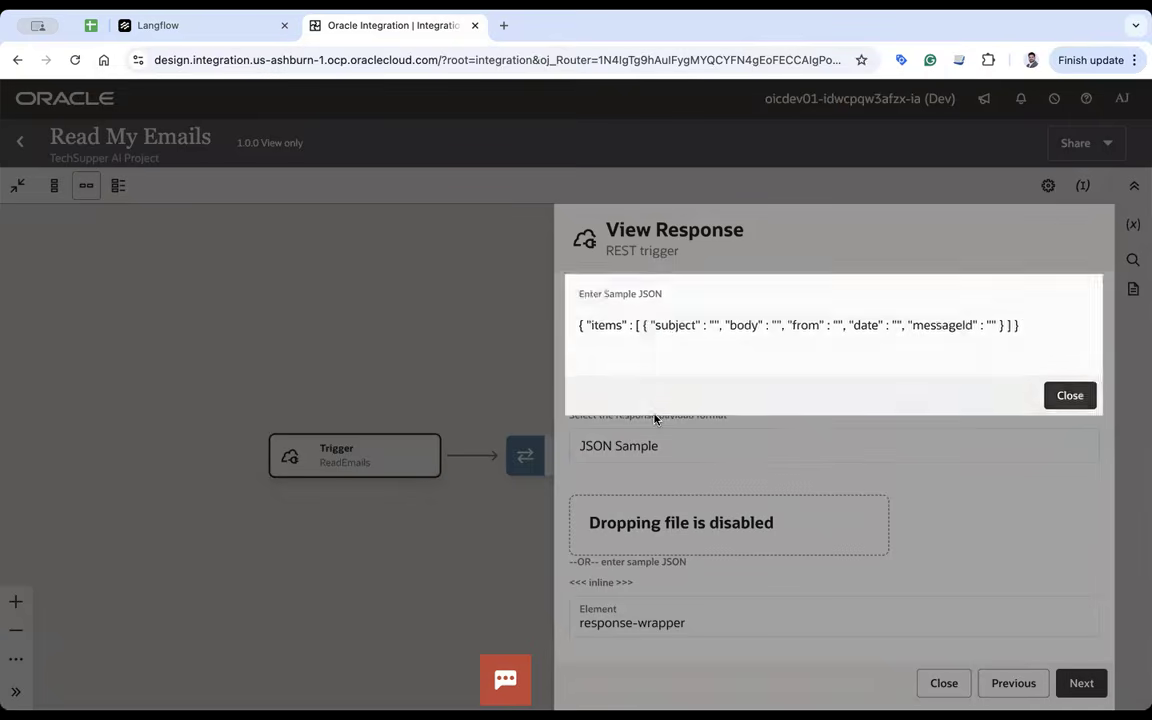
double_click(665, 325)
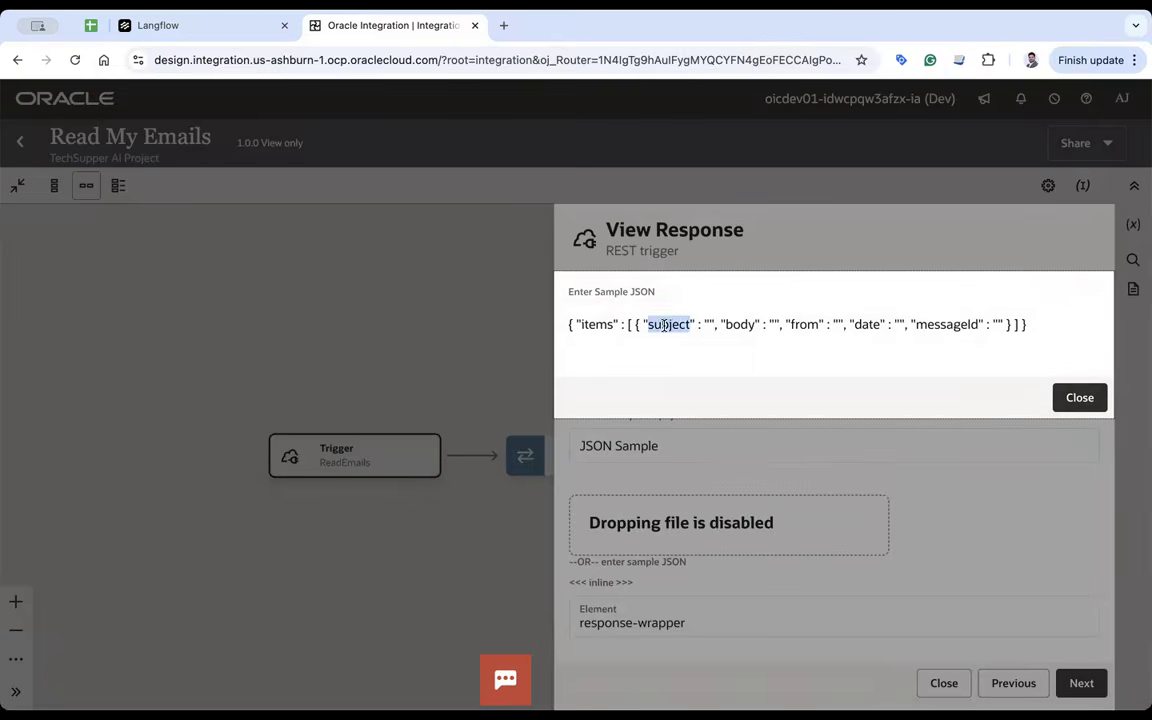
double_click(740, 325)
double_click(805, 325)
left_click(866, 325)
double_click(866, 325)
double_click(968, 325)
left_click(1078, 398)
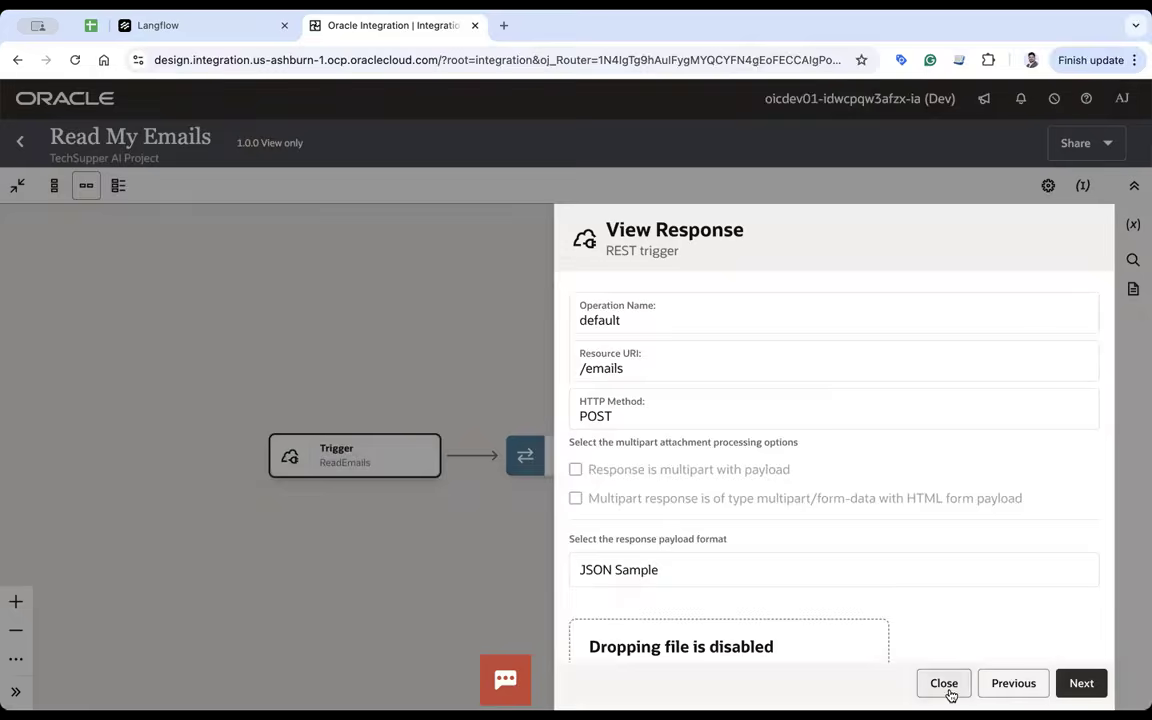
left_click(944, 683)
left_click_drag(762, 545, 547, 527)
double_click(621, 457)
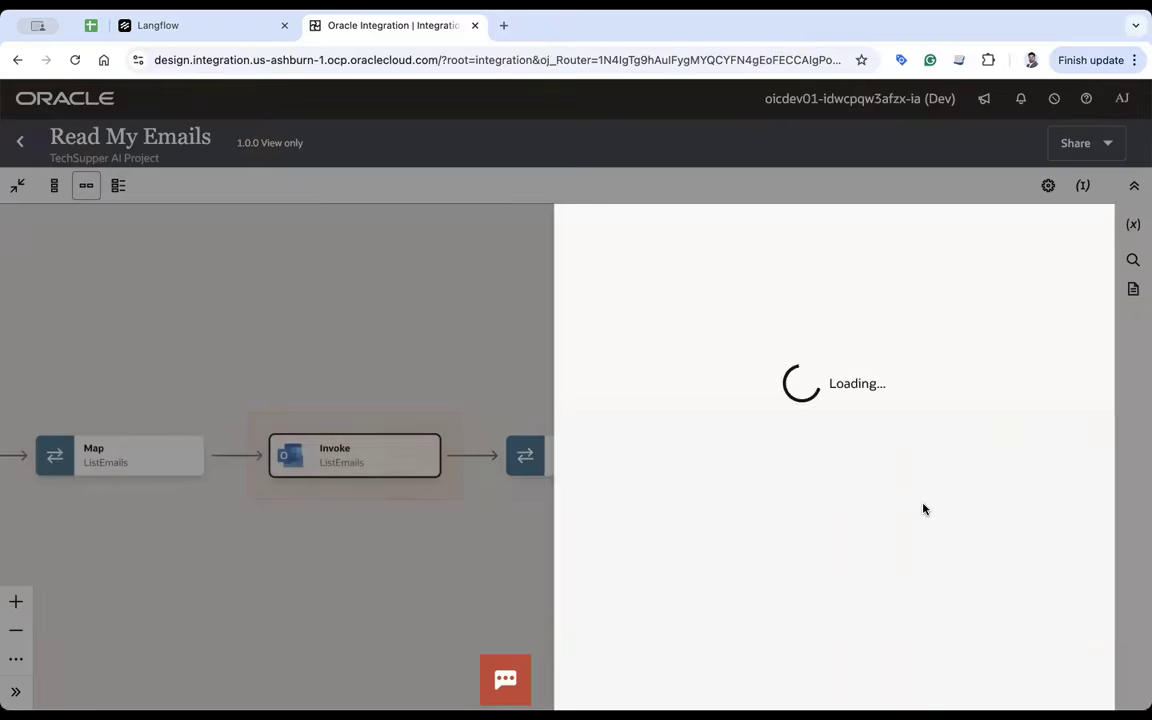
- Check the ListEmails invoke's operation and Filter request parameter, then open the Map to ListEmails mapping
left_click(1078, 682)
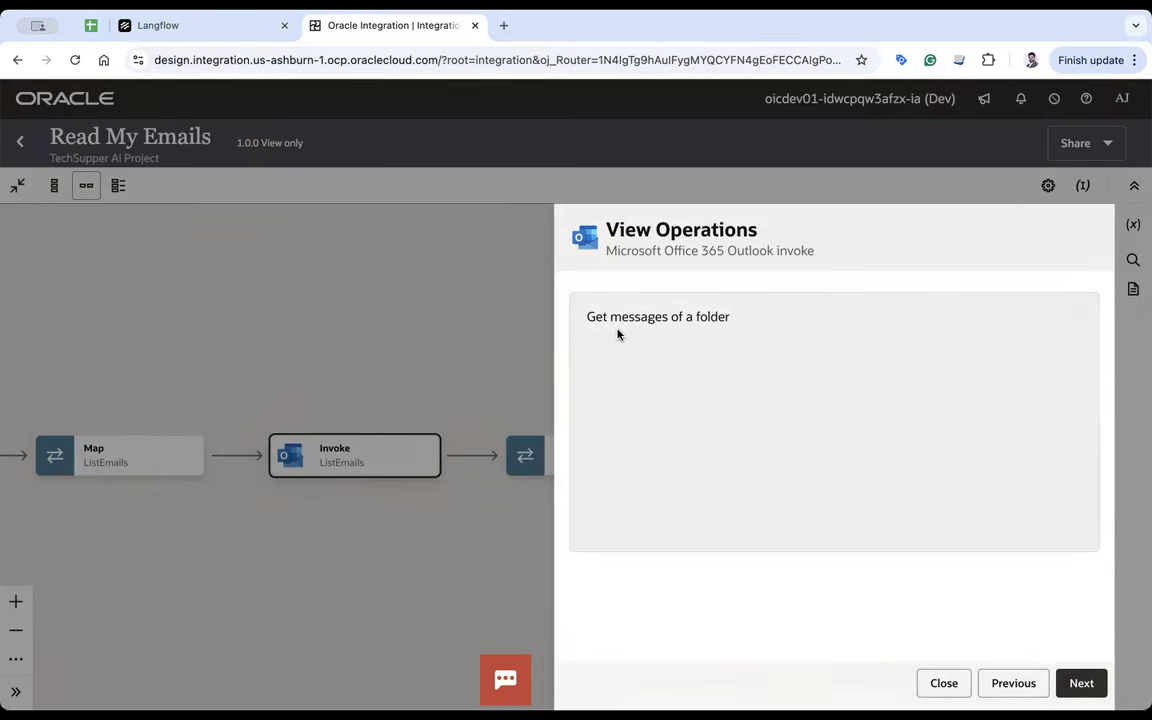
left_click(1084, 684)
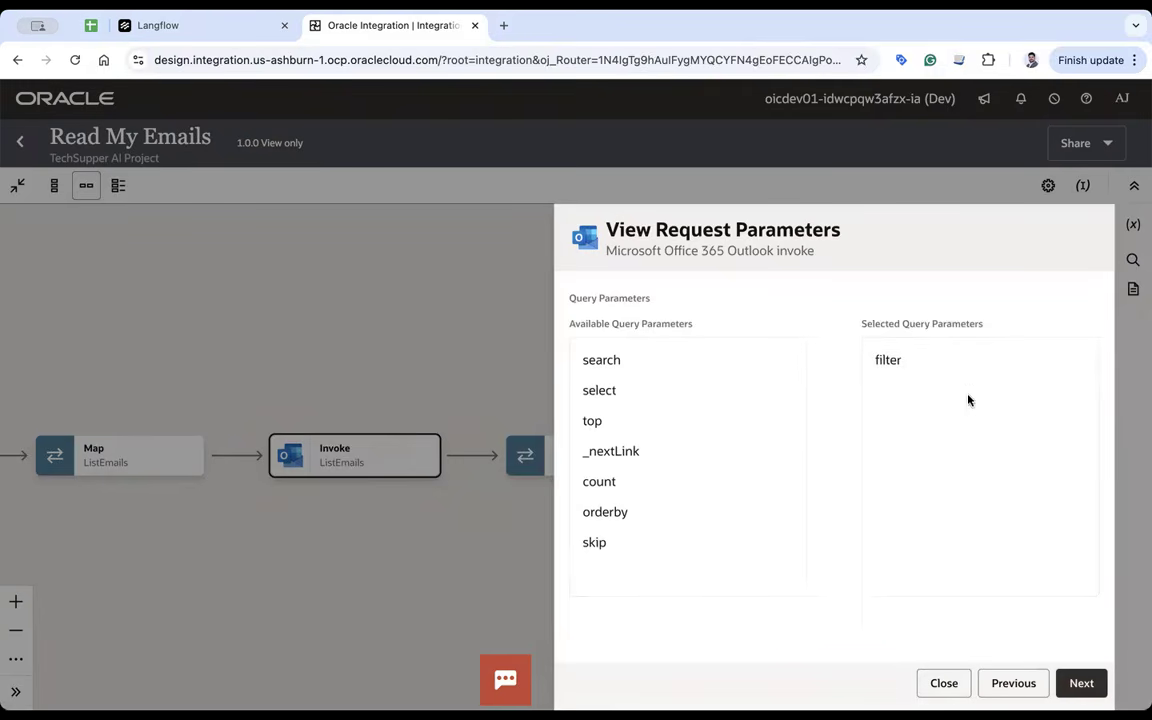
left_click(944, 683)
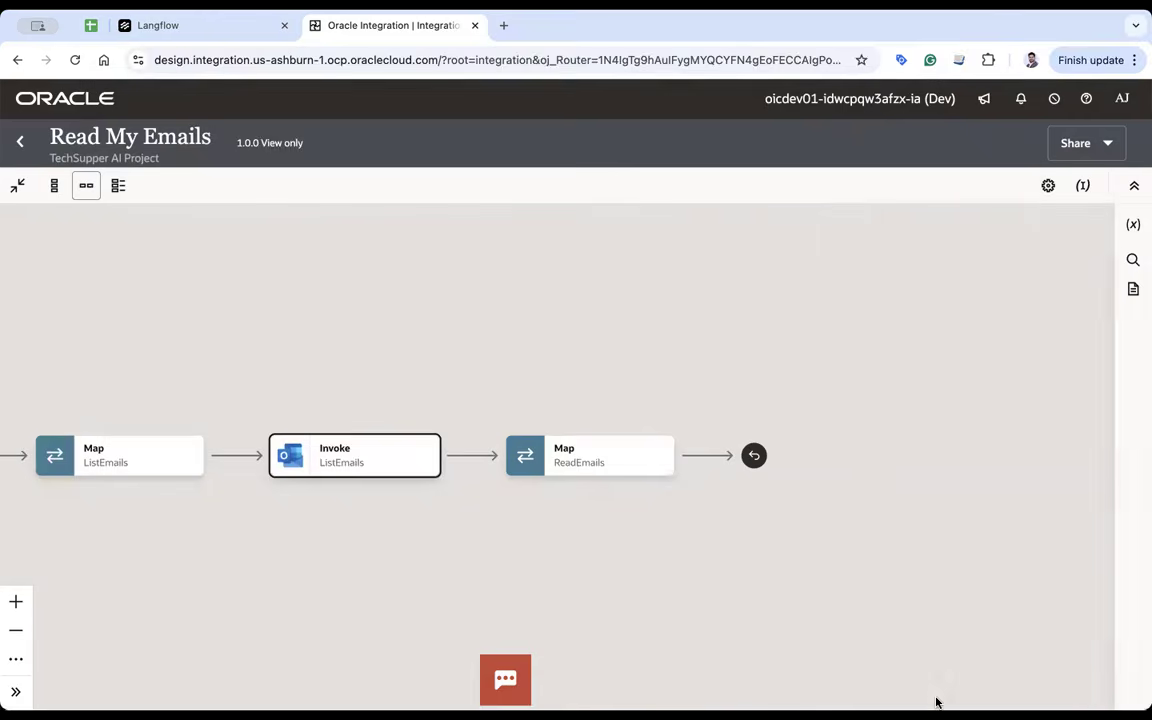
double_click(193, 443)
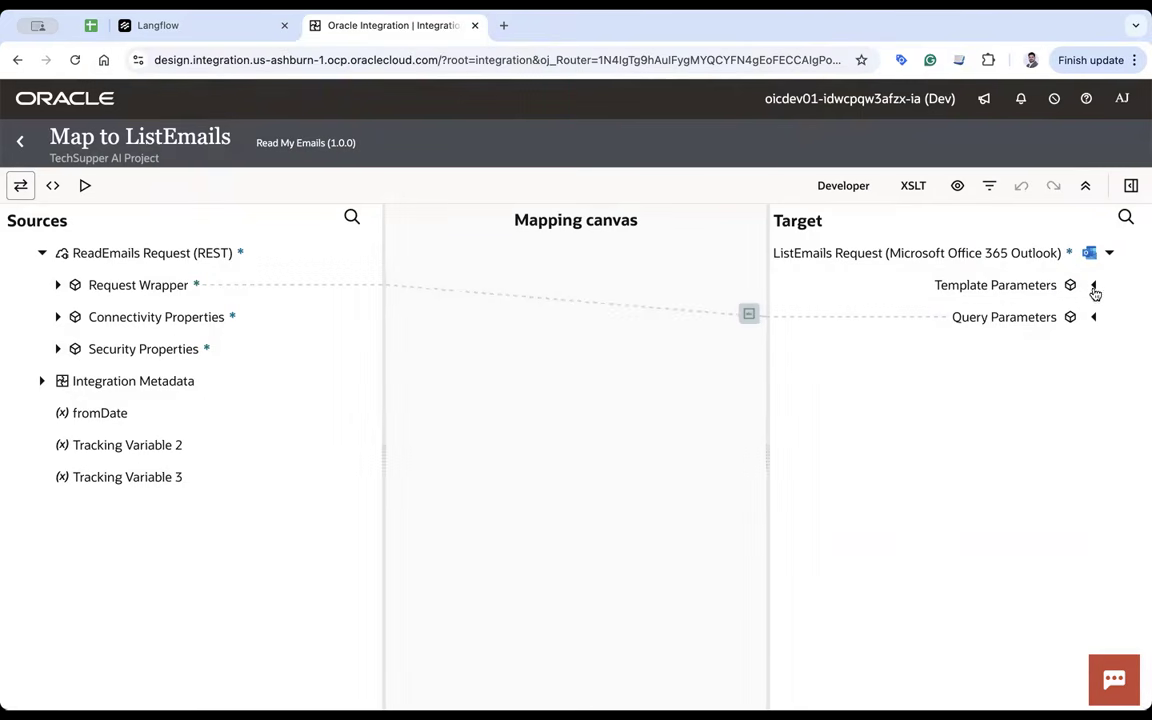
- Inspect the Filter expression concatenating 'receivedDateTime ge', fromDate and 'T00:00:00Z', then return to the flow
left_click(1093, 287)
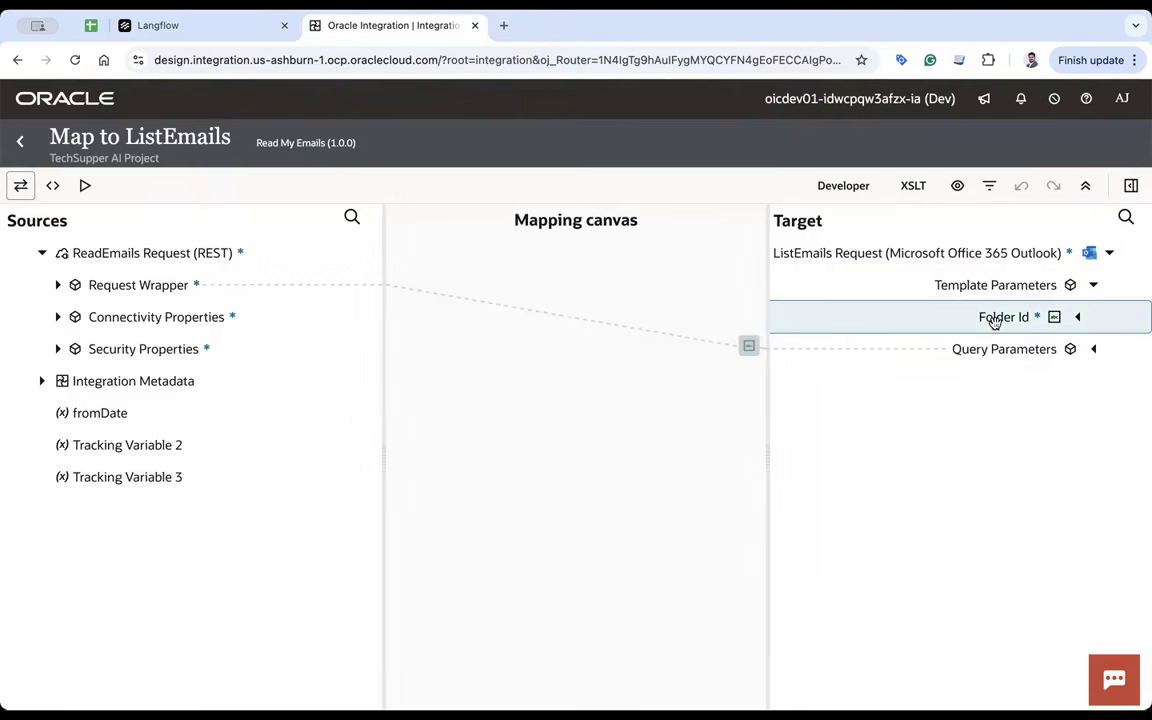
left_click(1093, 349)
left_click(1022, 383)
left_click(1101, 596)
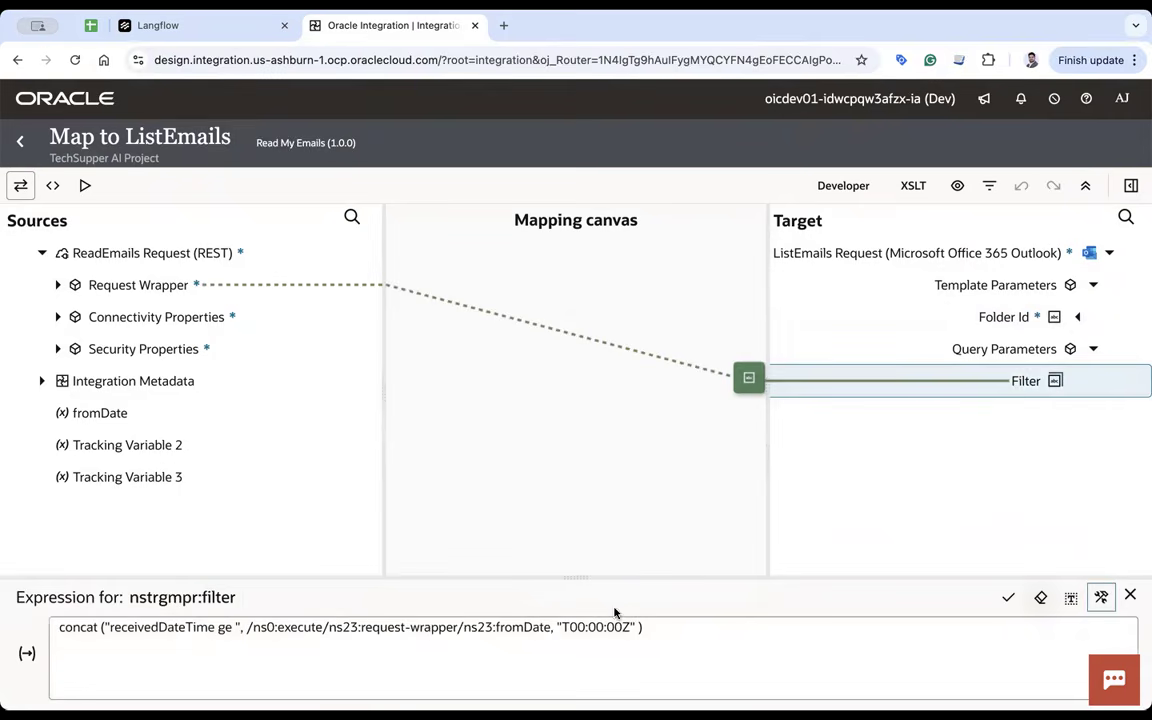
left_click(138, 630)
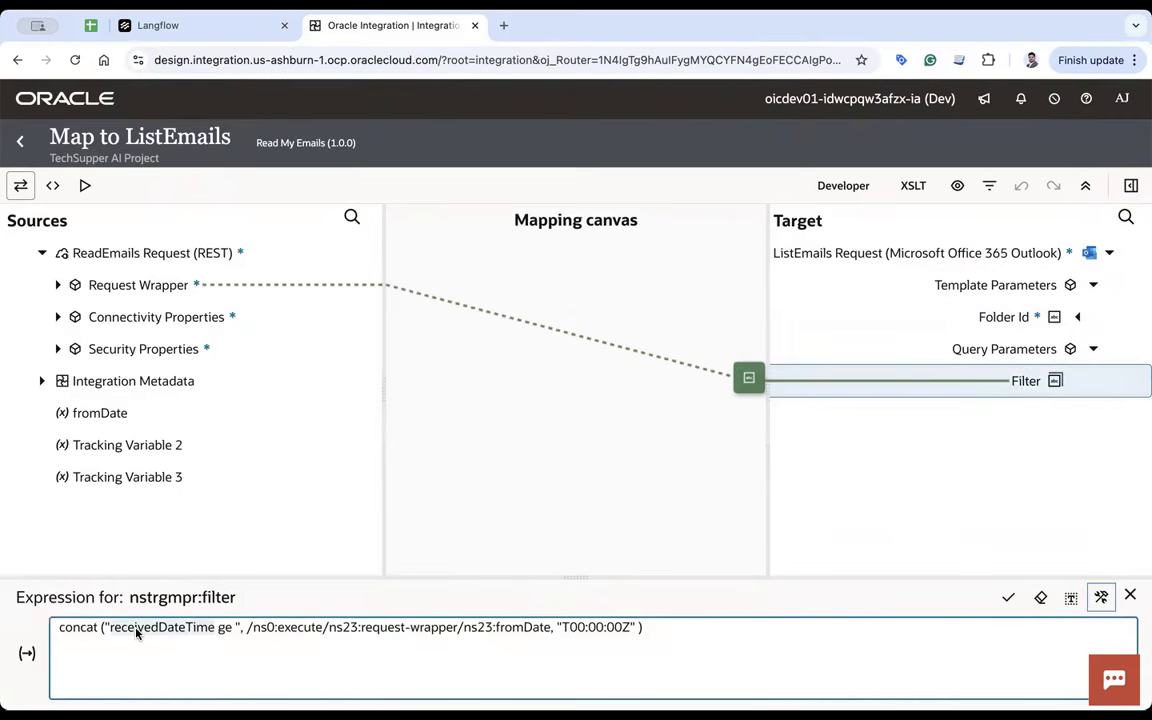
left_click(221, 632)
left_click_drag(566, 630, 619, 634)
left_click(20, 141)
mouse_move(600, 474)
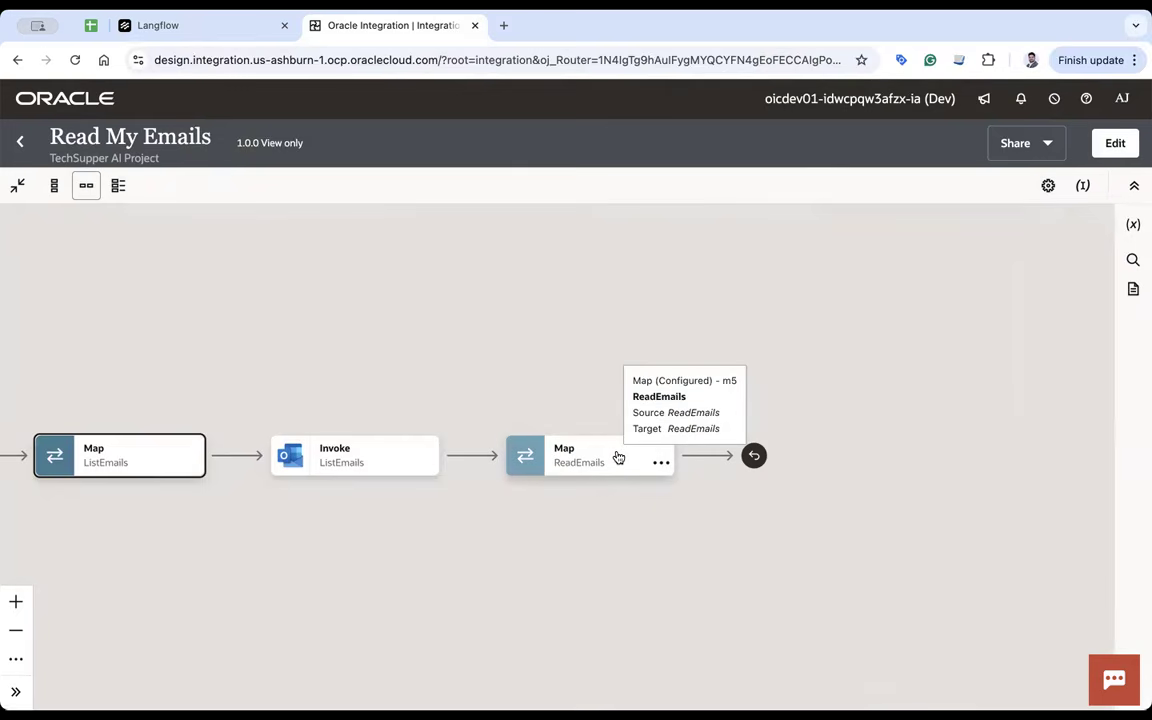
- Return to the TechSupper AI Project and launch a test Run of Read My Emails
left_click(20, 141)
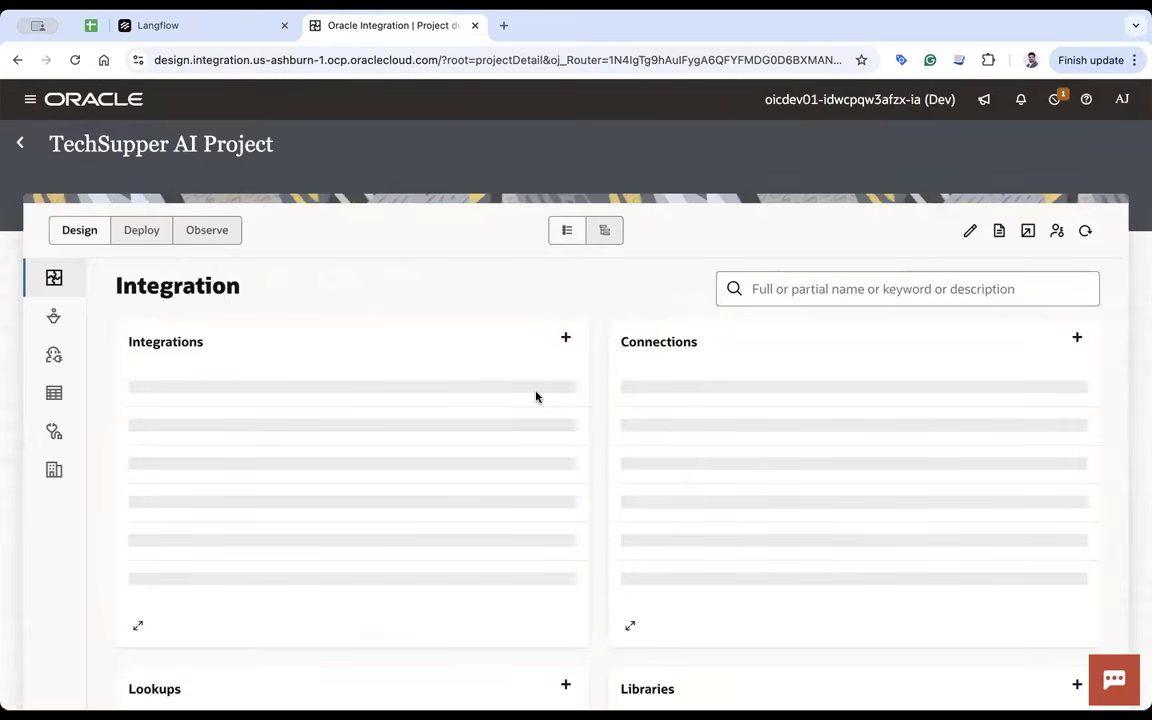
left_click(560, 399)
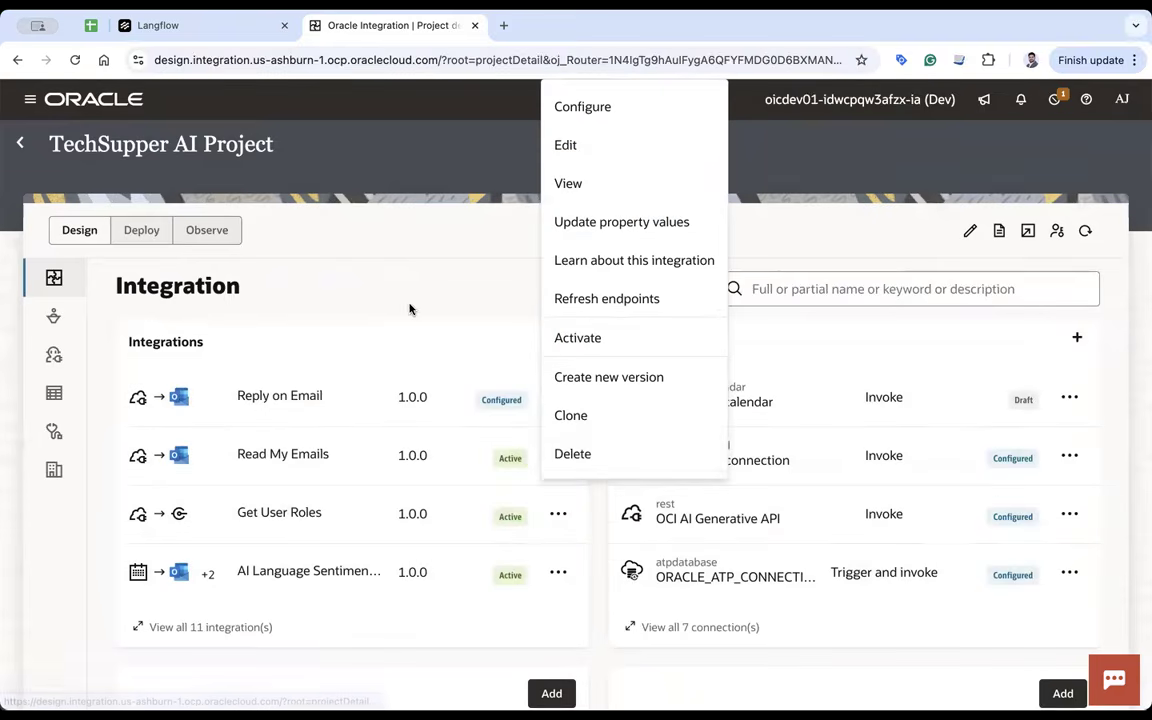
left_click(562, 457)
left_click(560, 457)
left_click(583, 308)
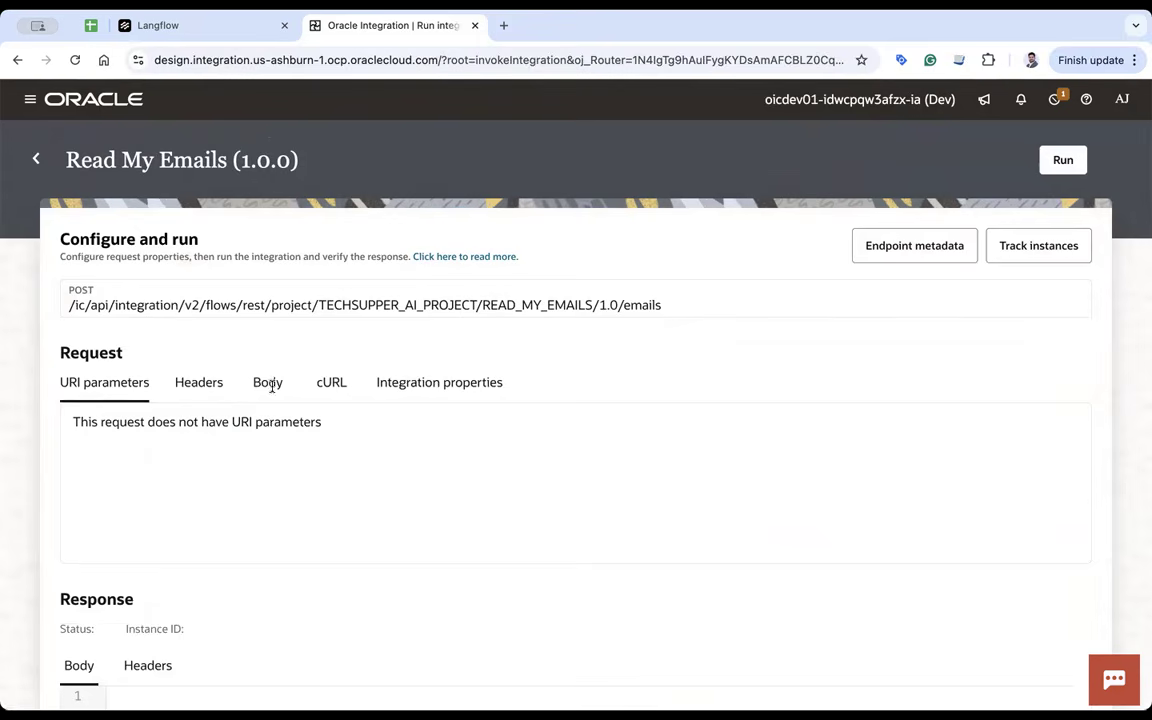
- Run the test with fromDate 2025-12-04 and review the returned emails' subjects and bodies
left_click(268, 383)
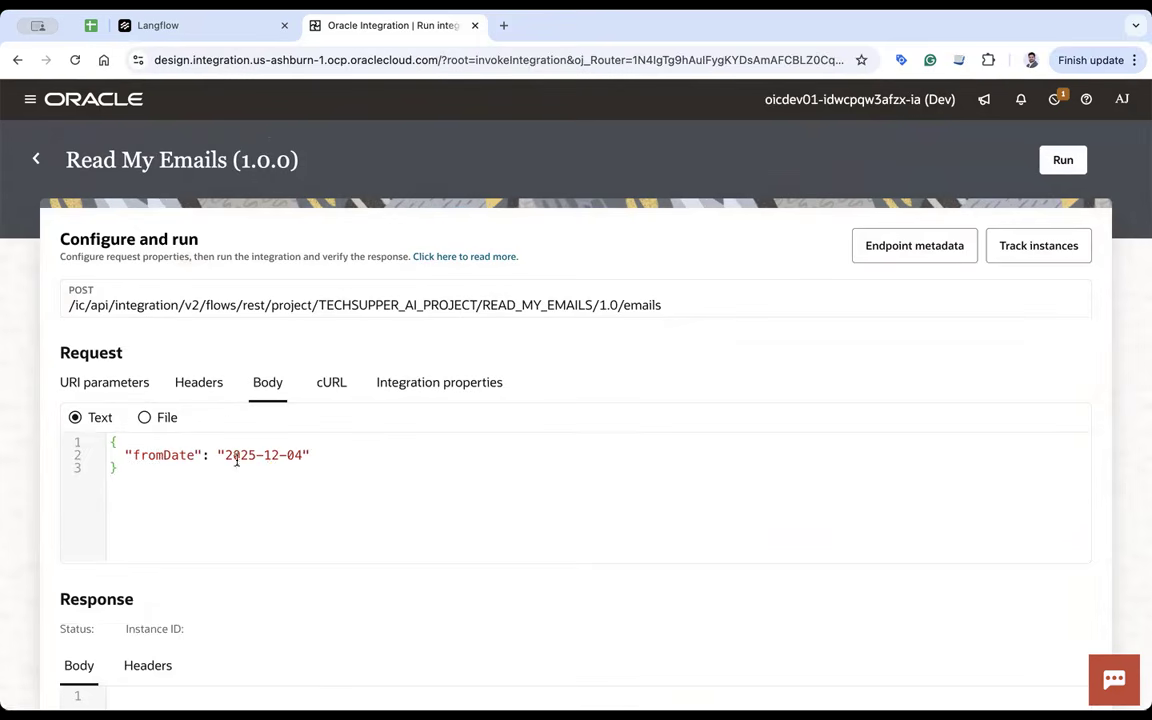
left_click(1063, 173)
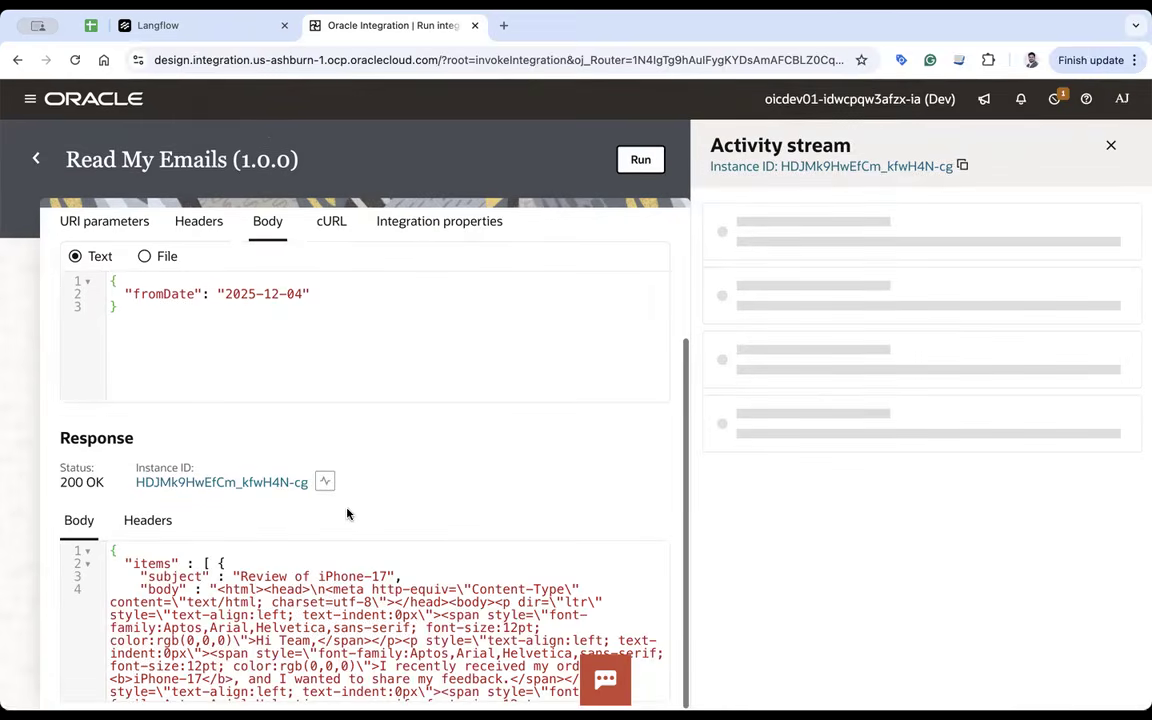
left_click_drag(240, 577, 392, 577)
left_click_drag(218, 590, 305, 653)
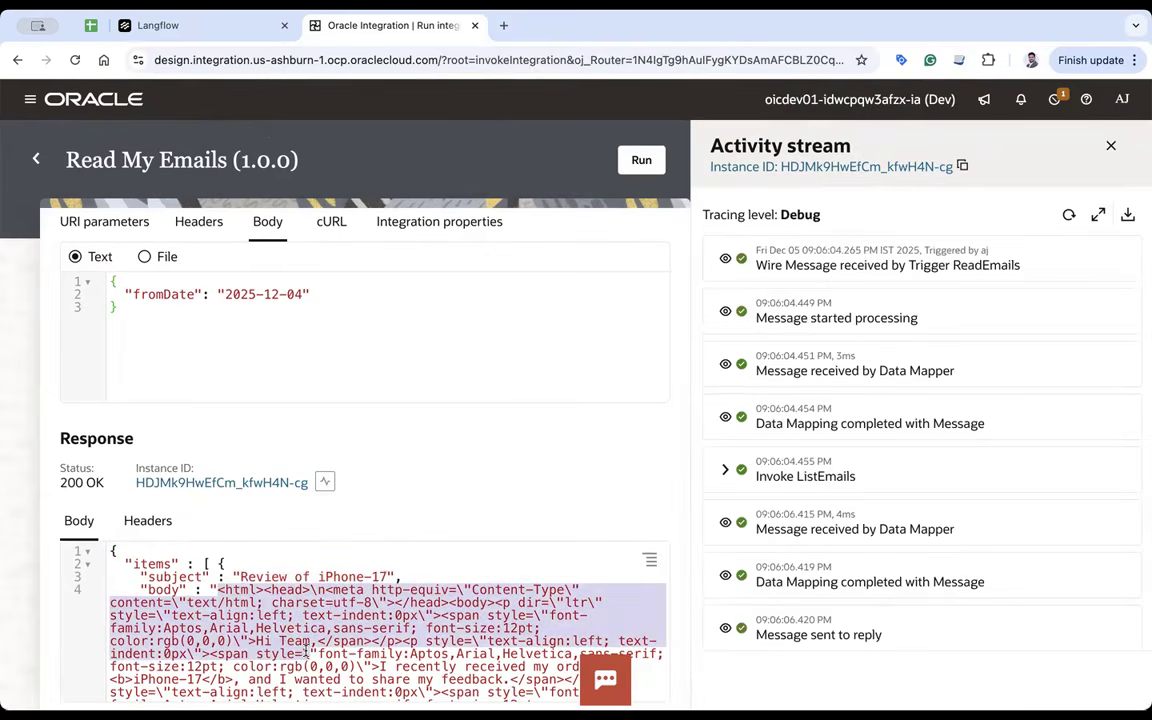
scroll(300, 640, "down", 5)
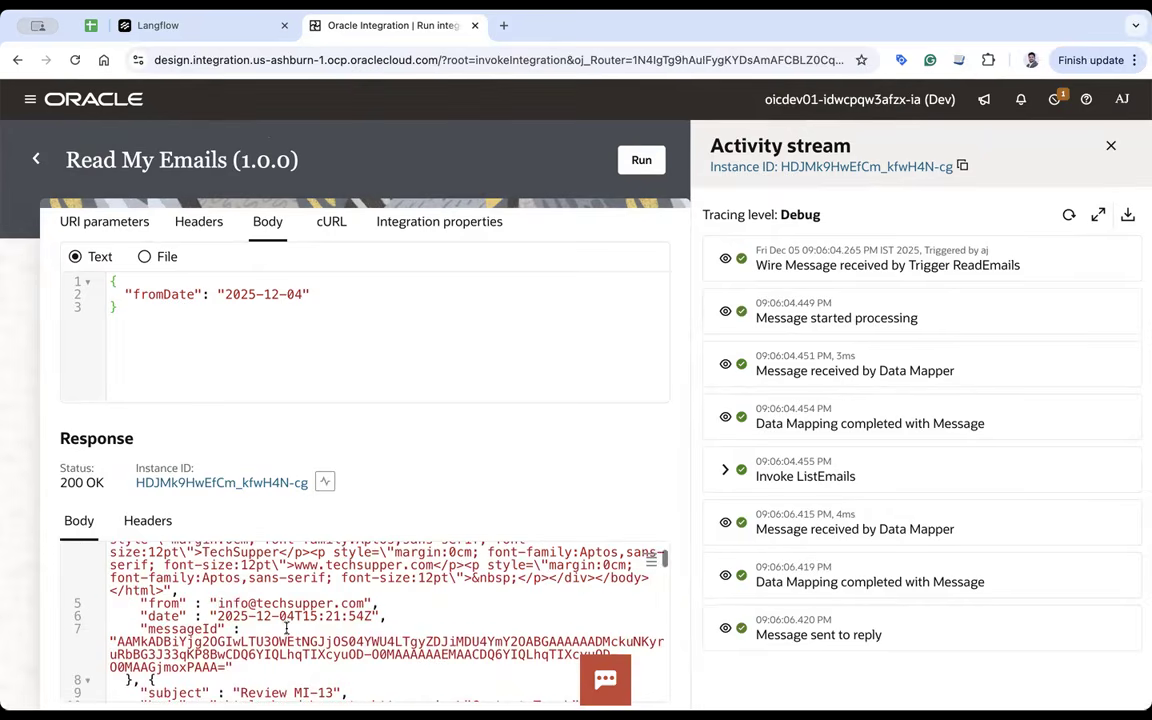
scroll(250, 608, "down", 2)
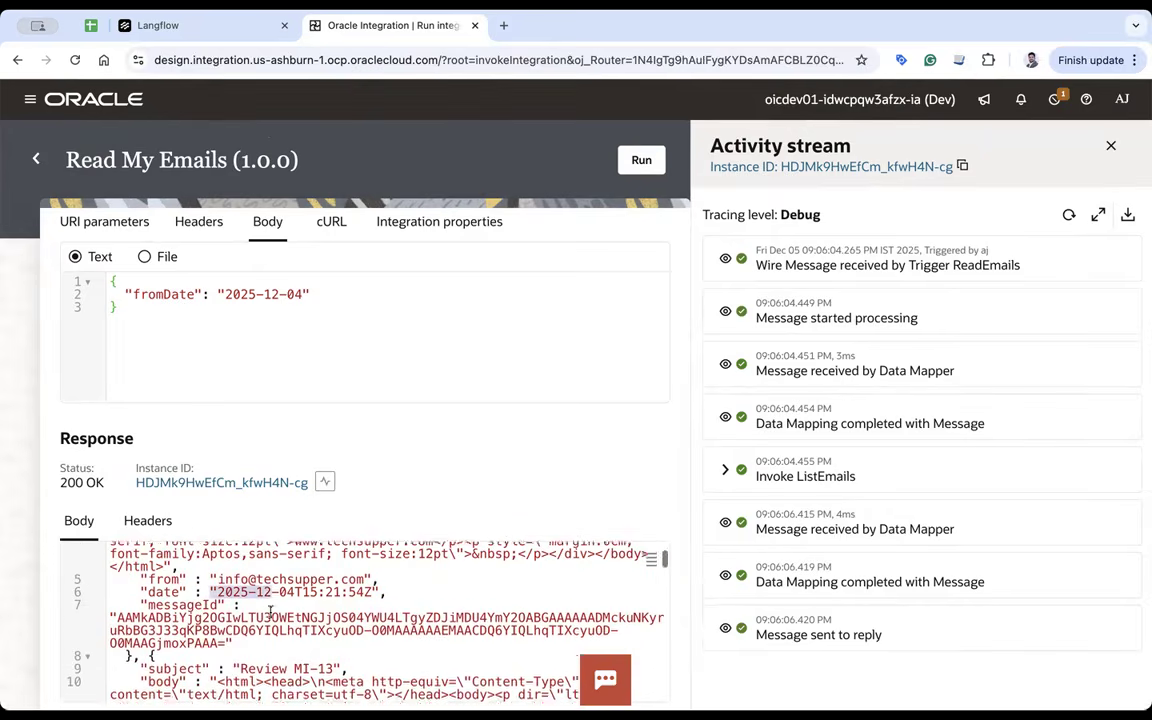
left_click_drag(237, 610, 305, 610)
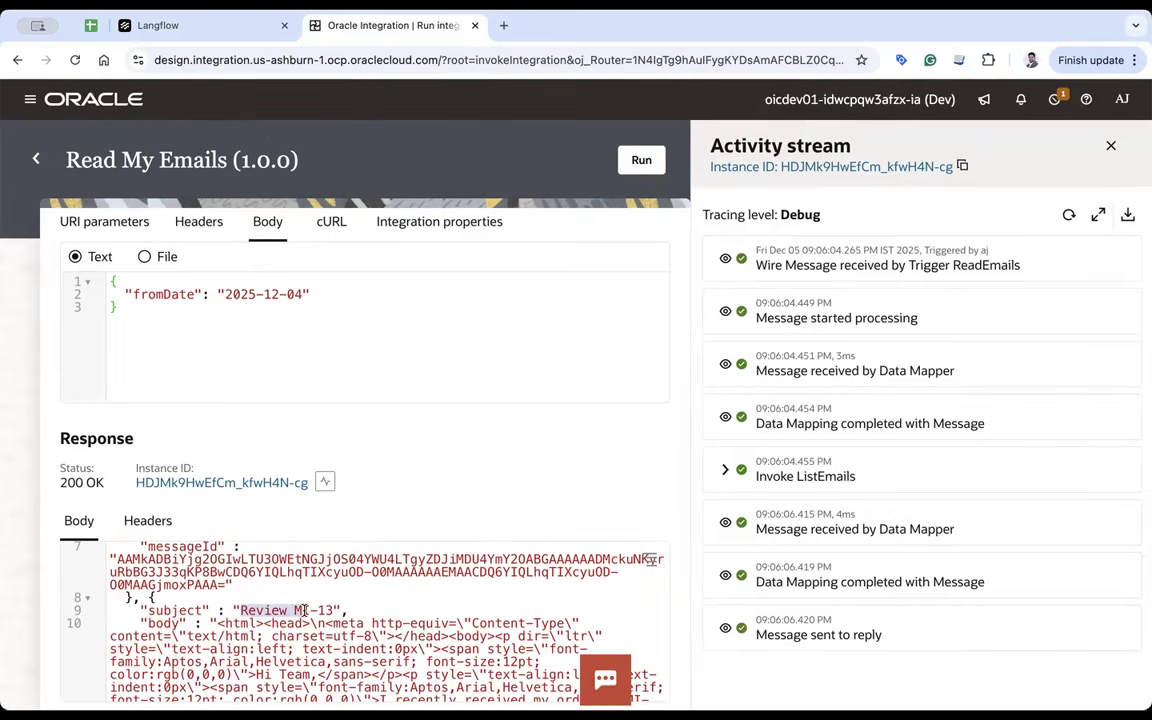
scroll(305, 610, "down", 10)
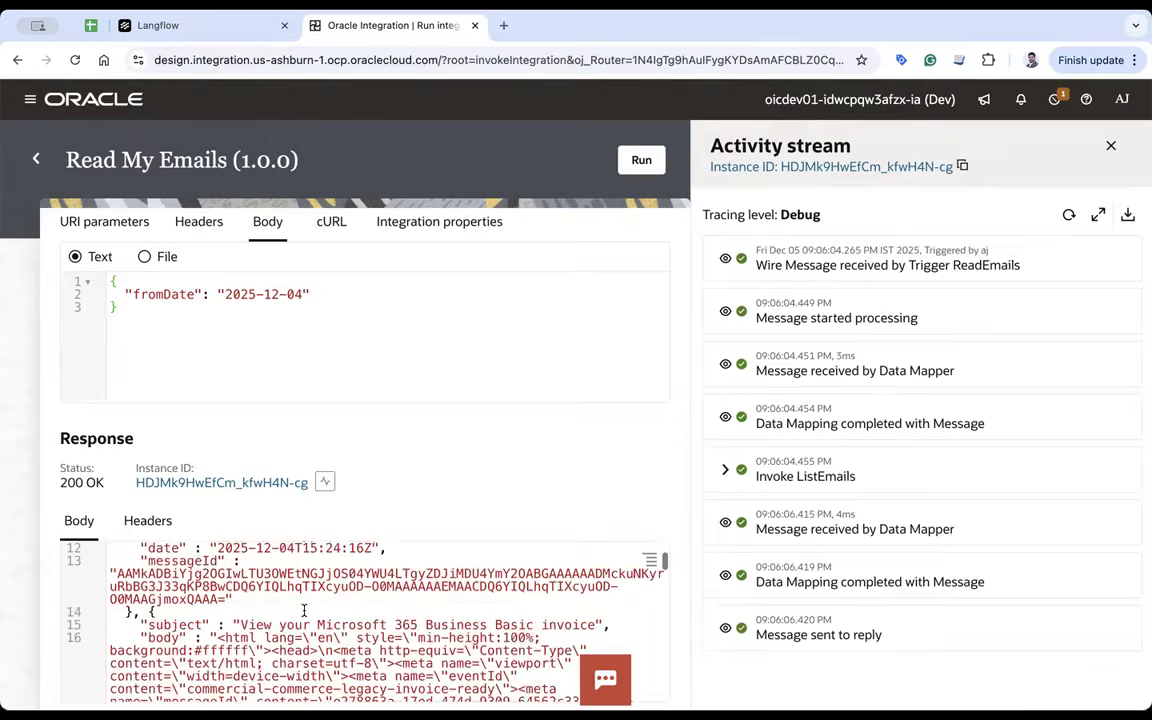
scroll(305, 610, "up", 5)
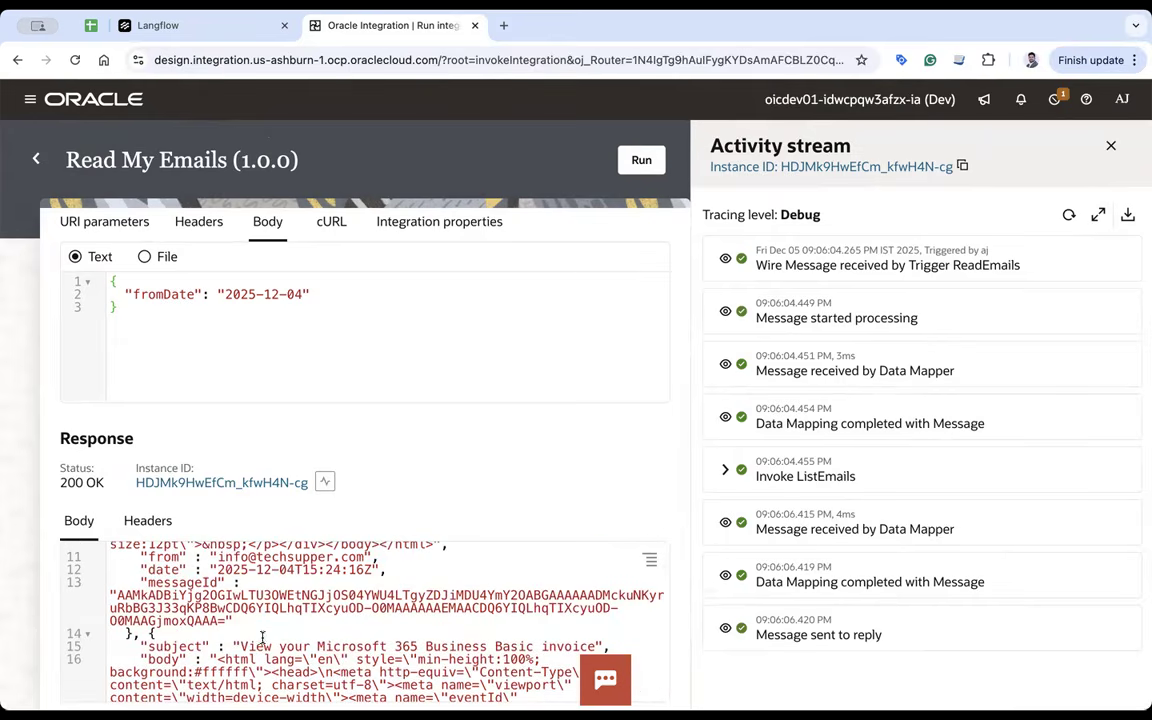
left_click_drag(240, 645, 366, 645)
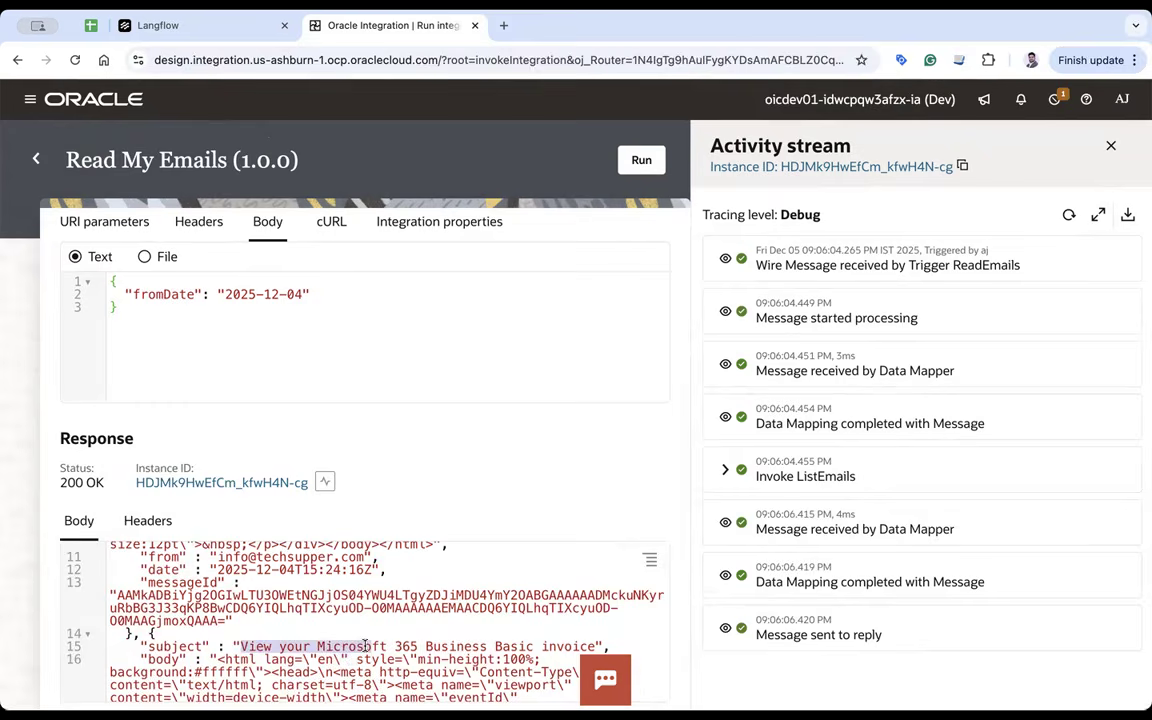
left_click(455, 645)
- Change the request body's fromDate to 2025-12-05
scroll(525, 645, "down", 15)
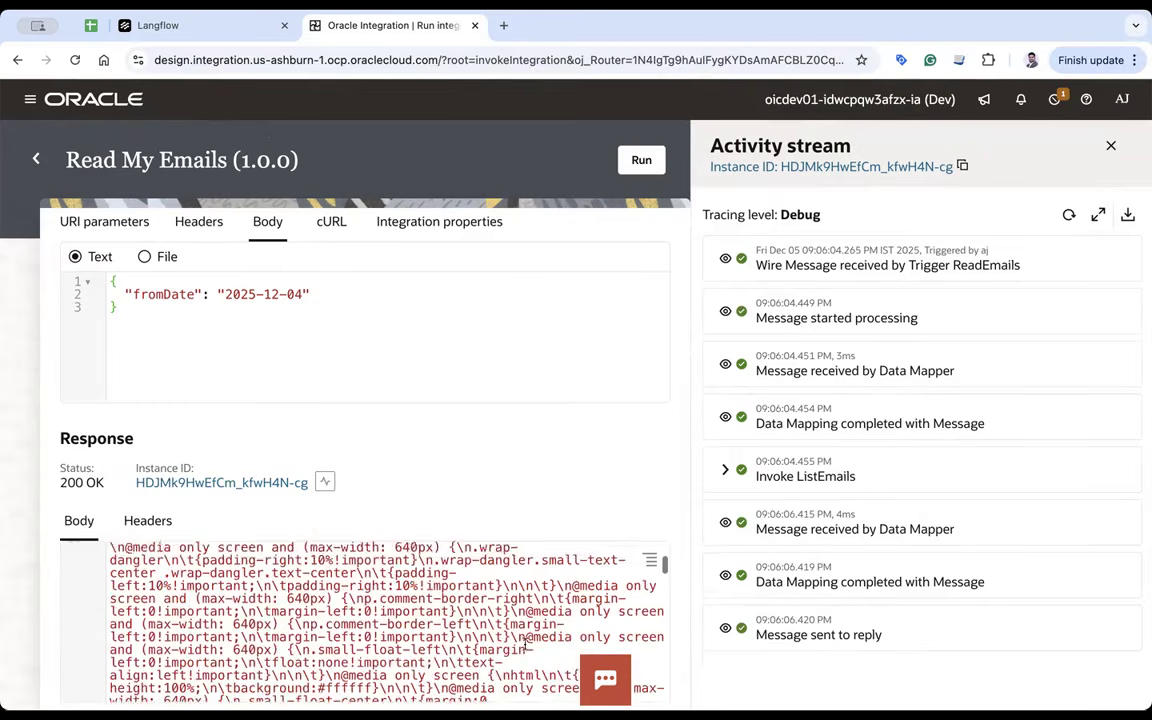
scroll(525, 645, "down", 8)
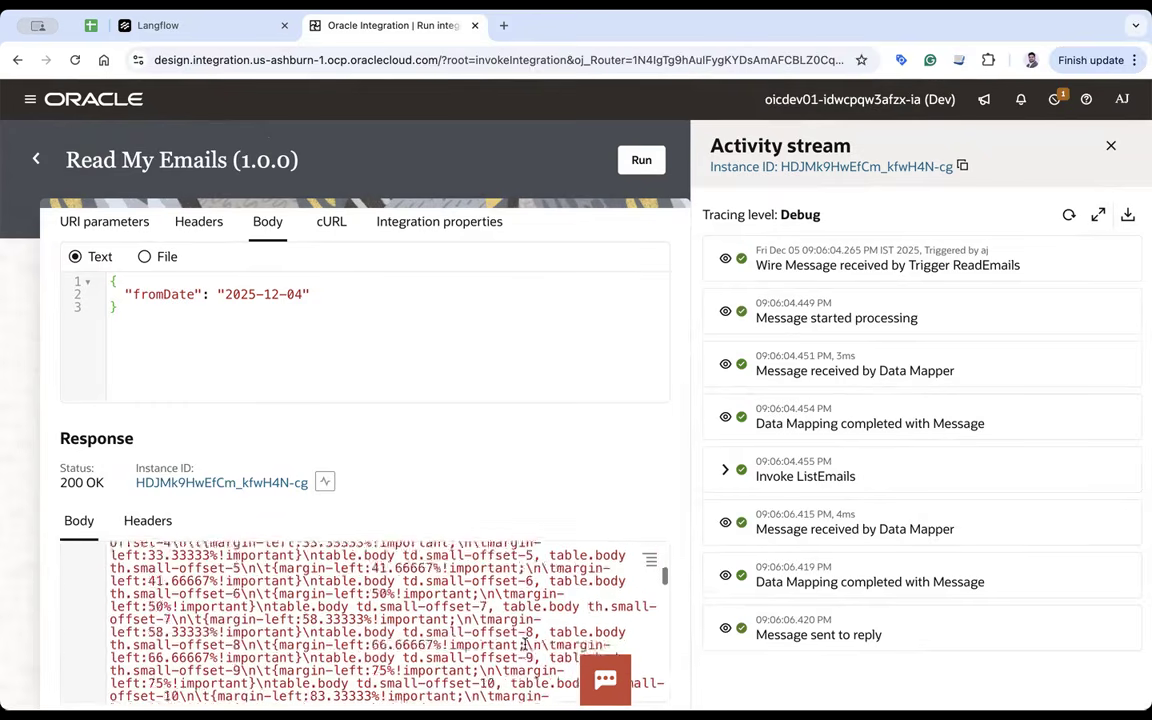
left_click(301, 308)
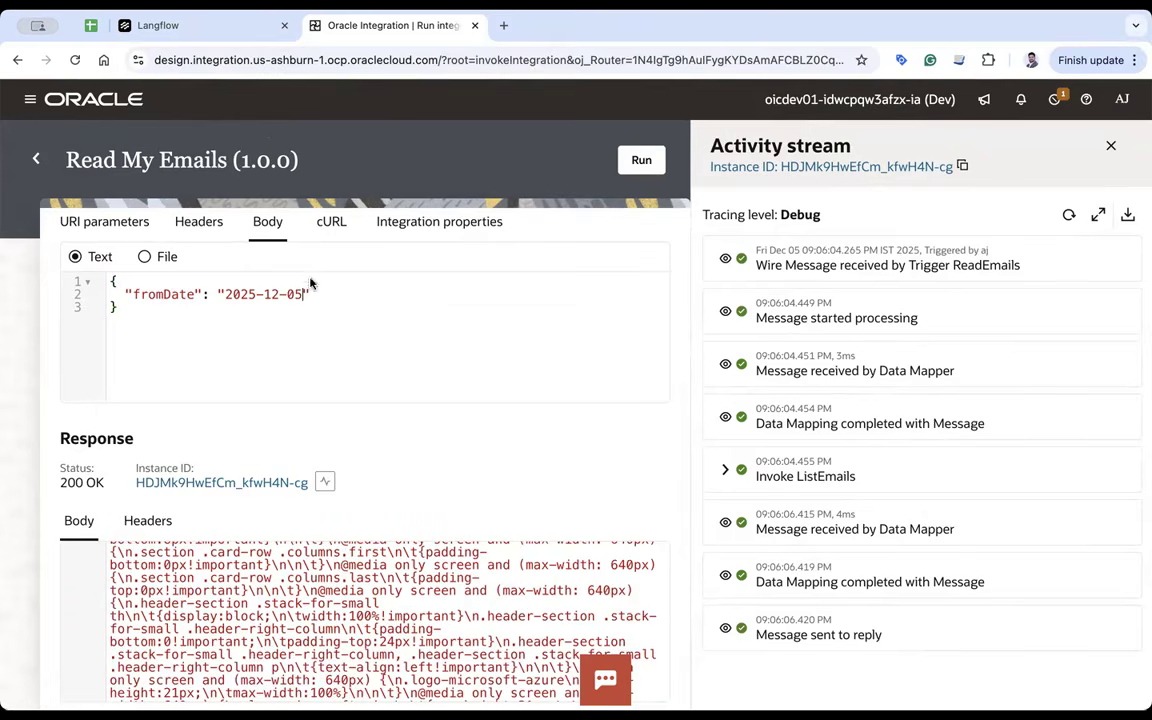
- Run the test with fromDate 2025-12-05 and review the returned invoice email
left_click(624, 164)
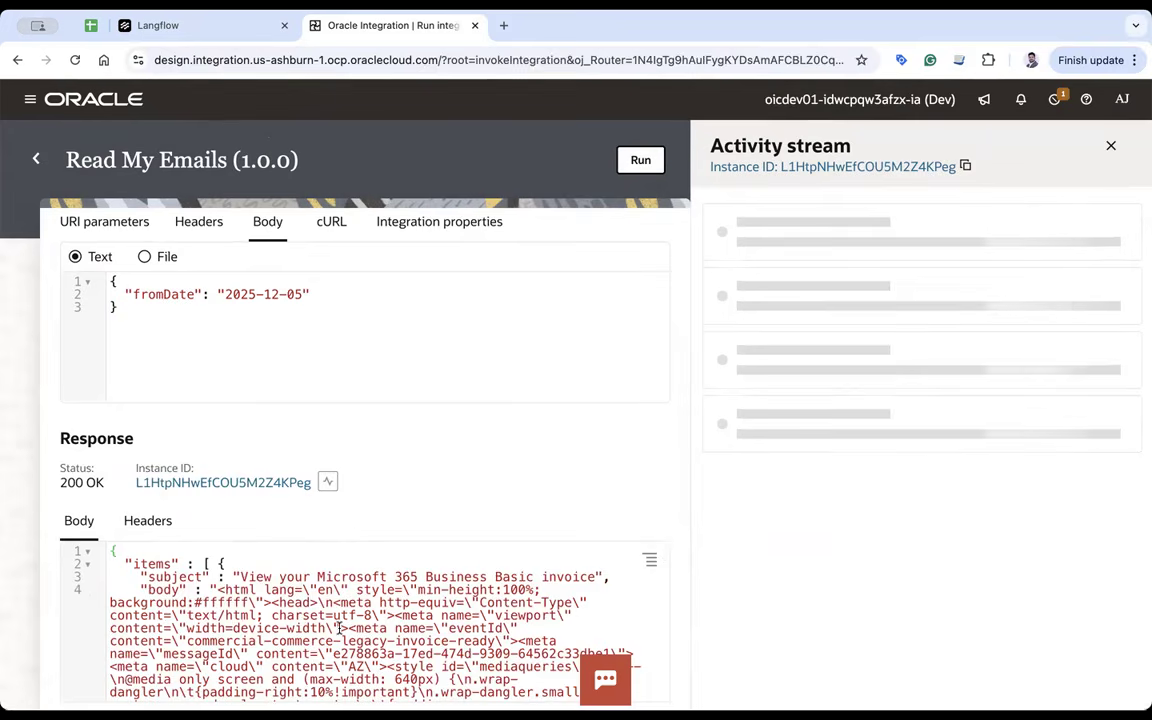
left_click_drag(240, 577, 387, 577)
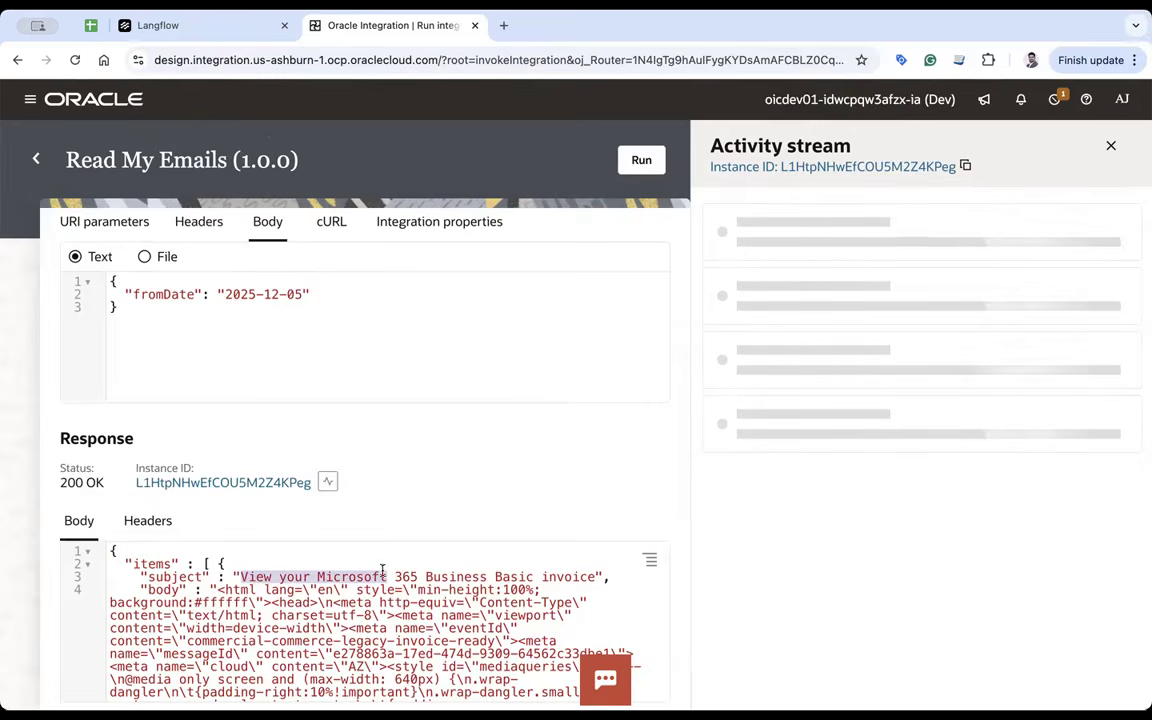
scroll(424, 628, "down", 15)
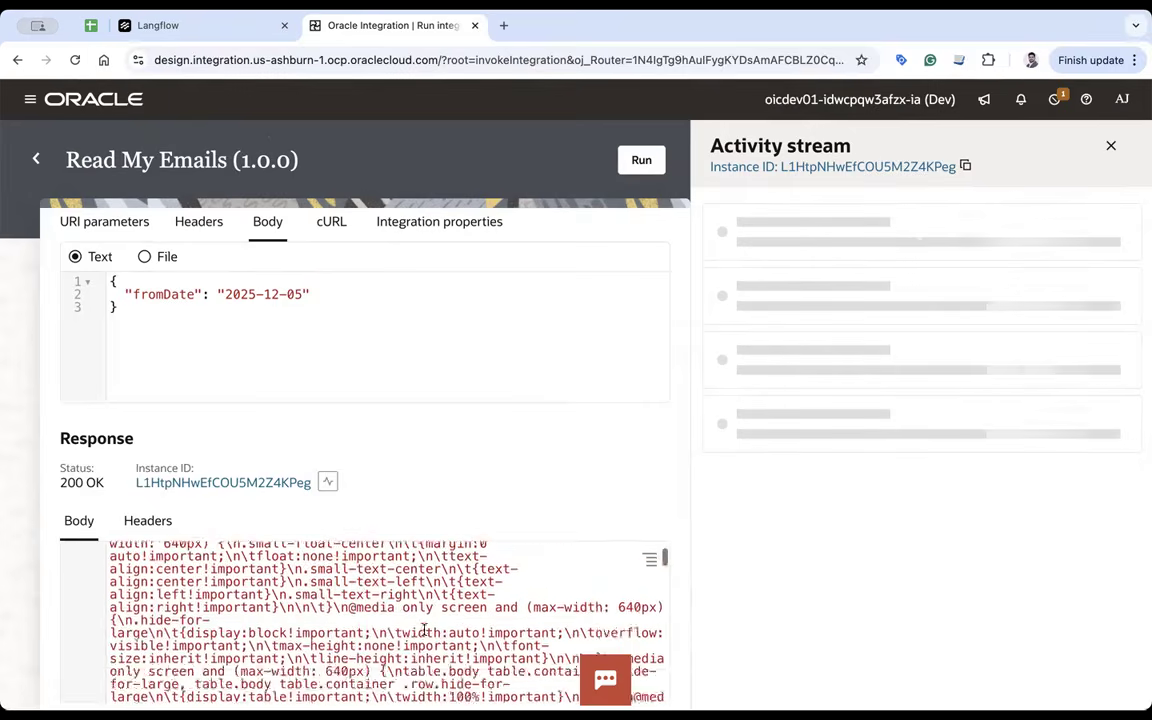
scroll(424, 628, "up", 15)
- Rerun with fromDate 2025-12-01, then return to the project's AI Agents view
left_click(305, 294)
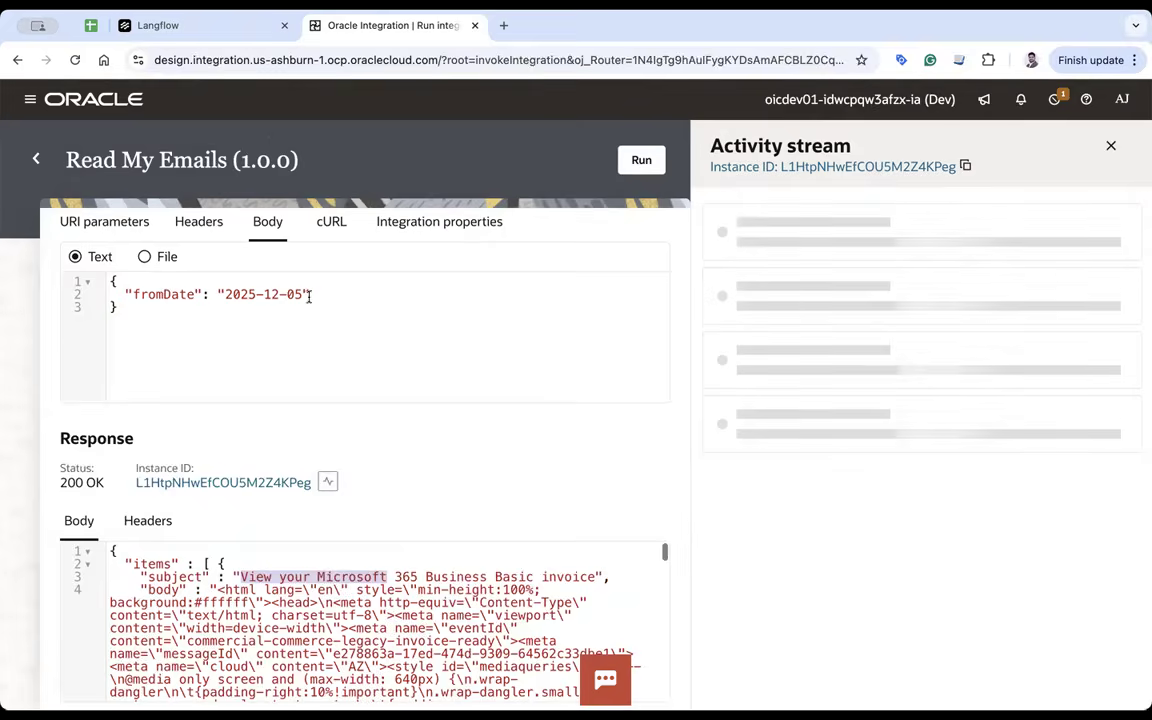
left_click(628, 166)
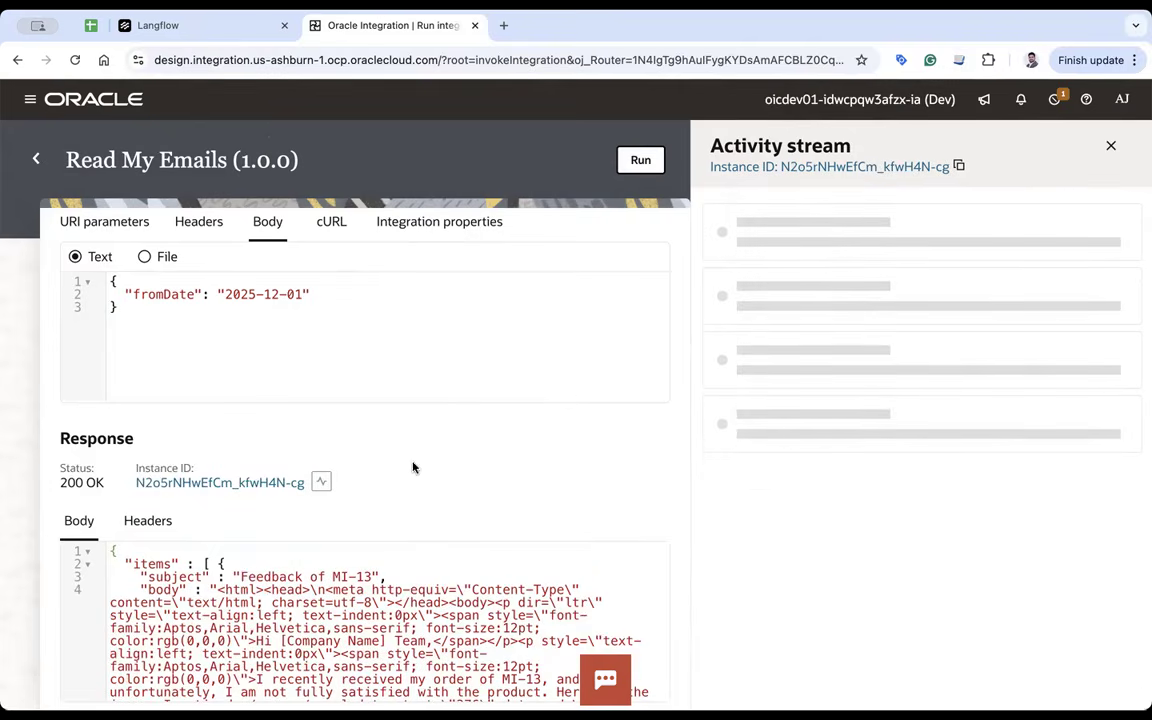
left_click(36, 160)
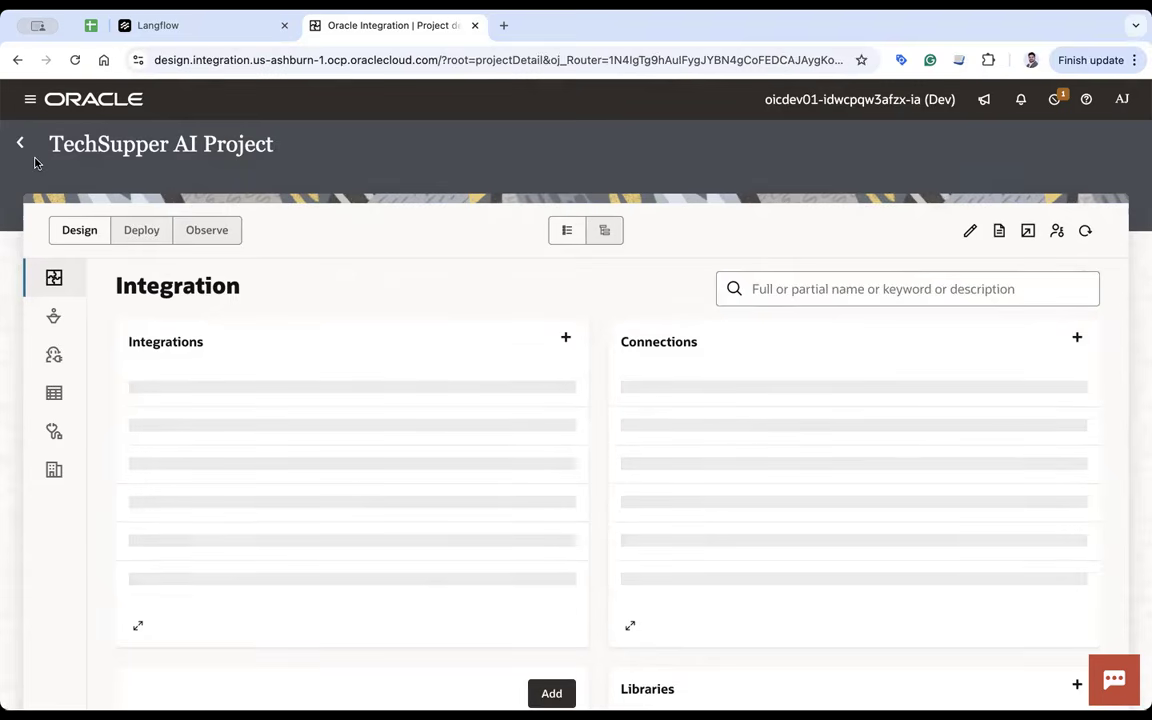
left_click(54, 316)
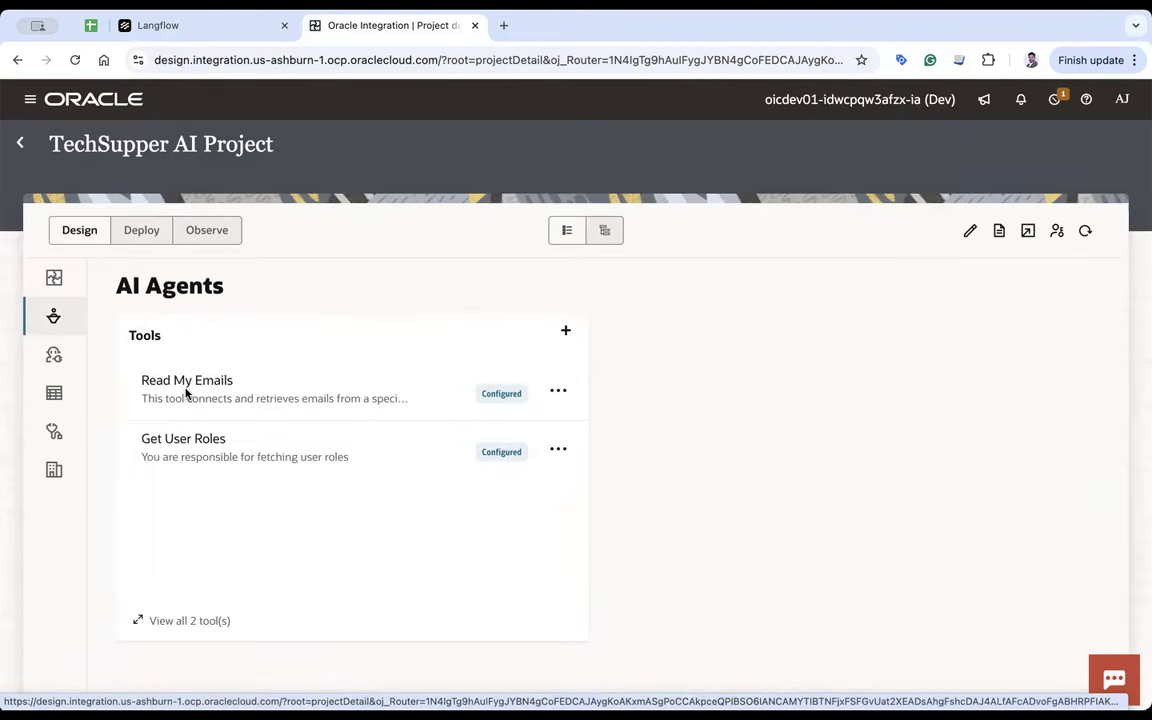
- Preview adding Read My Emails (1.0) as a new tool, cancel, and open the existing Read My Emails tool
left_click(566, 331)
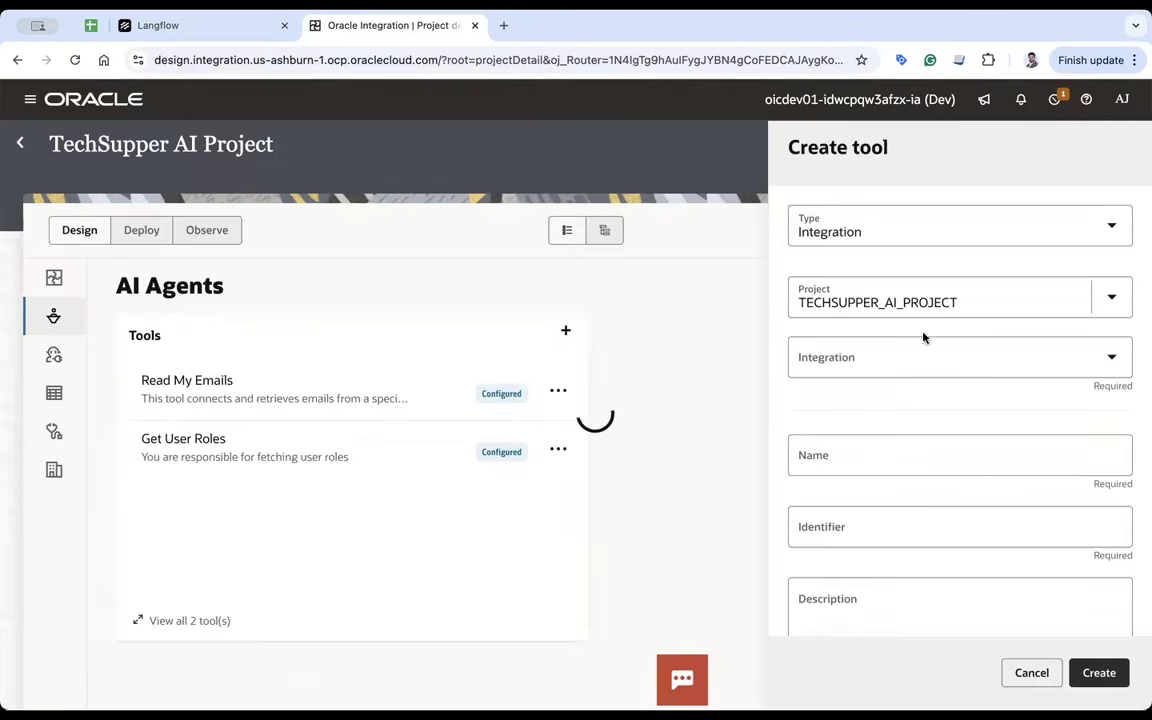
left_click(878, 371)
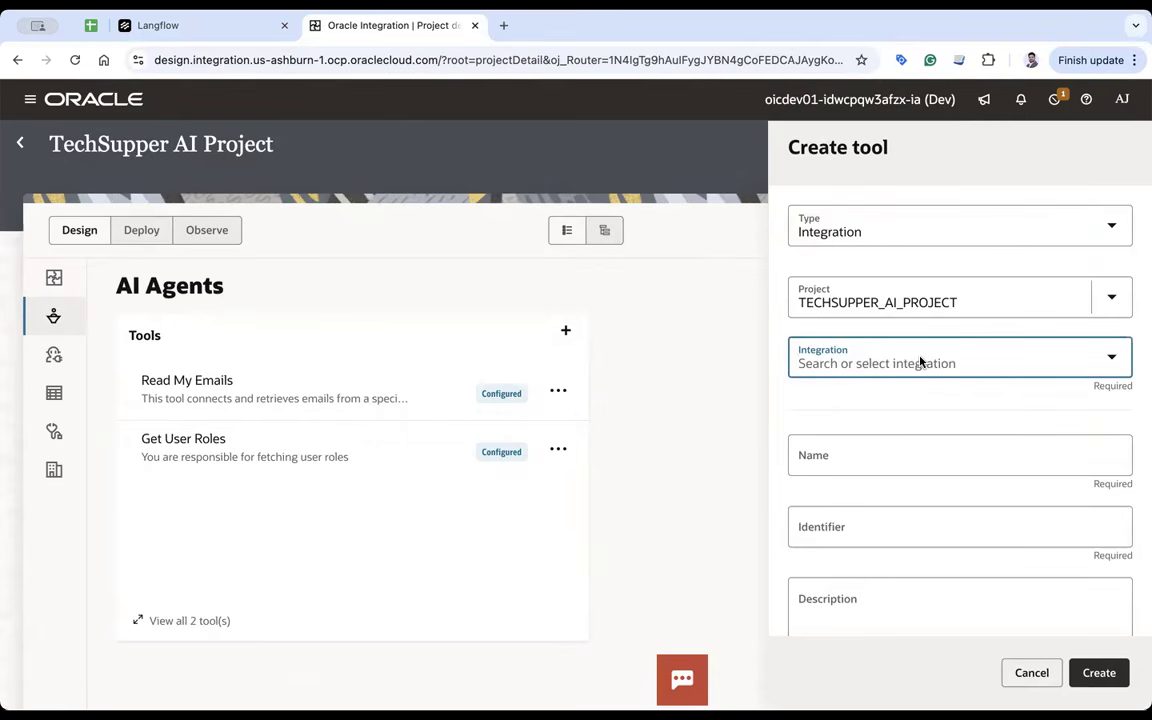
left_click(921, 362)
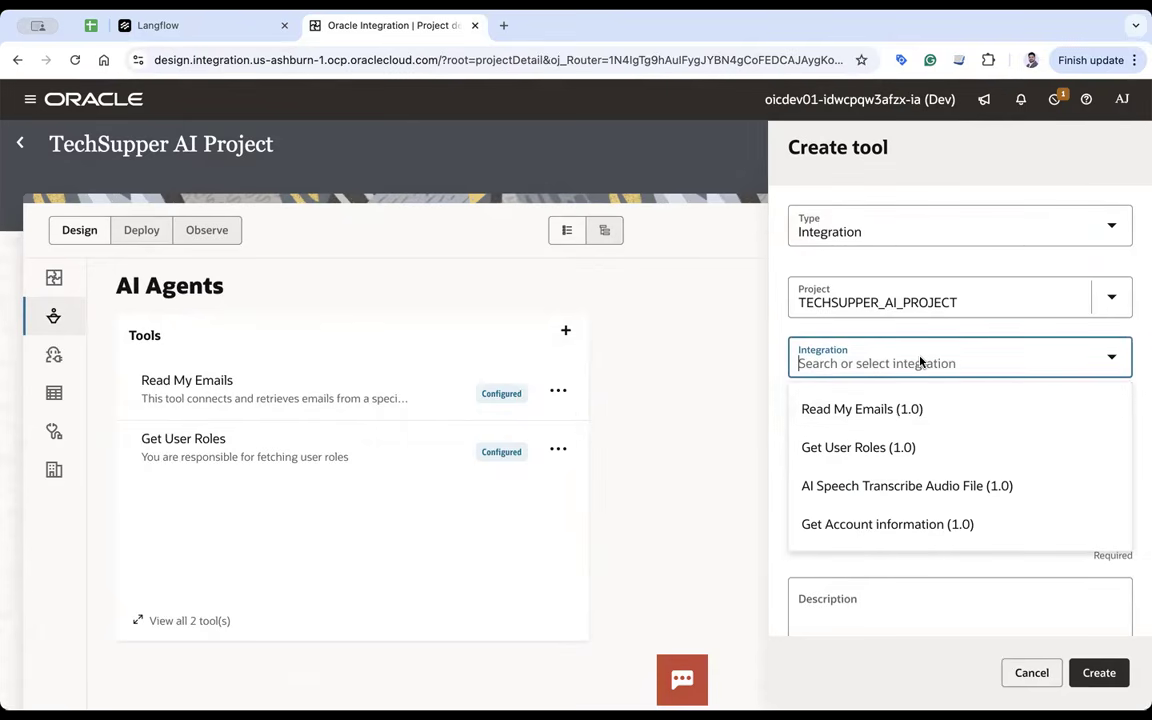
left_click(892, 414)
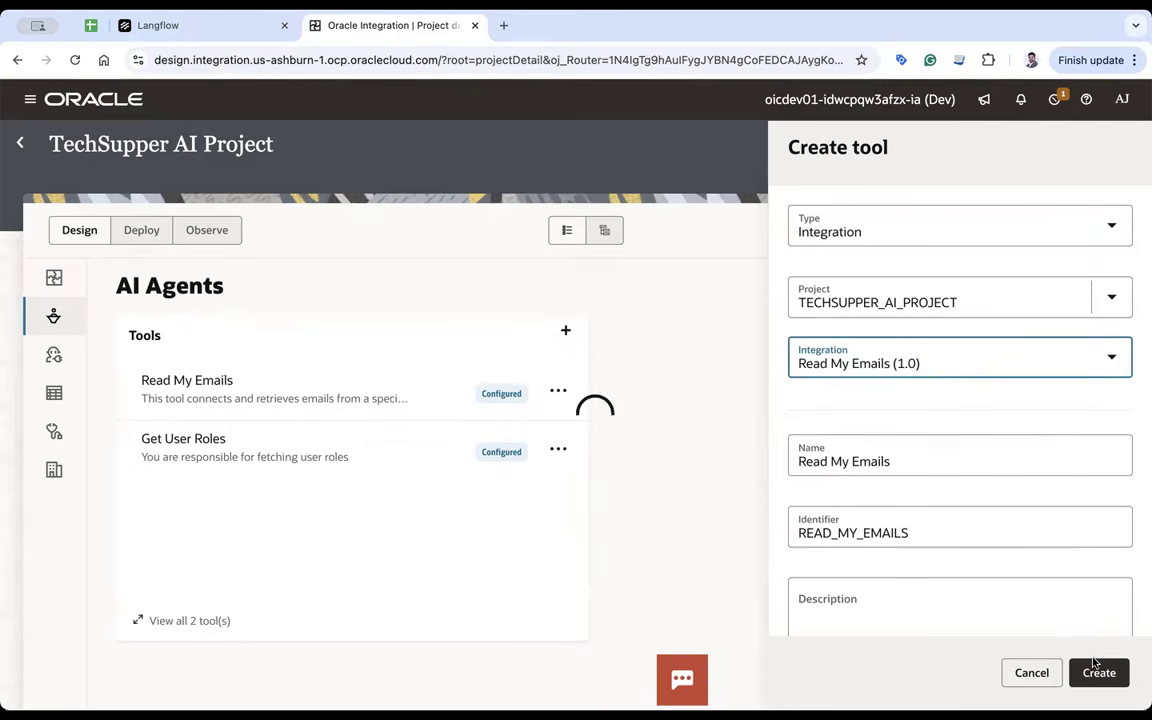
left_click(1031, 684)
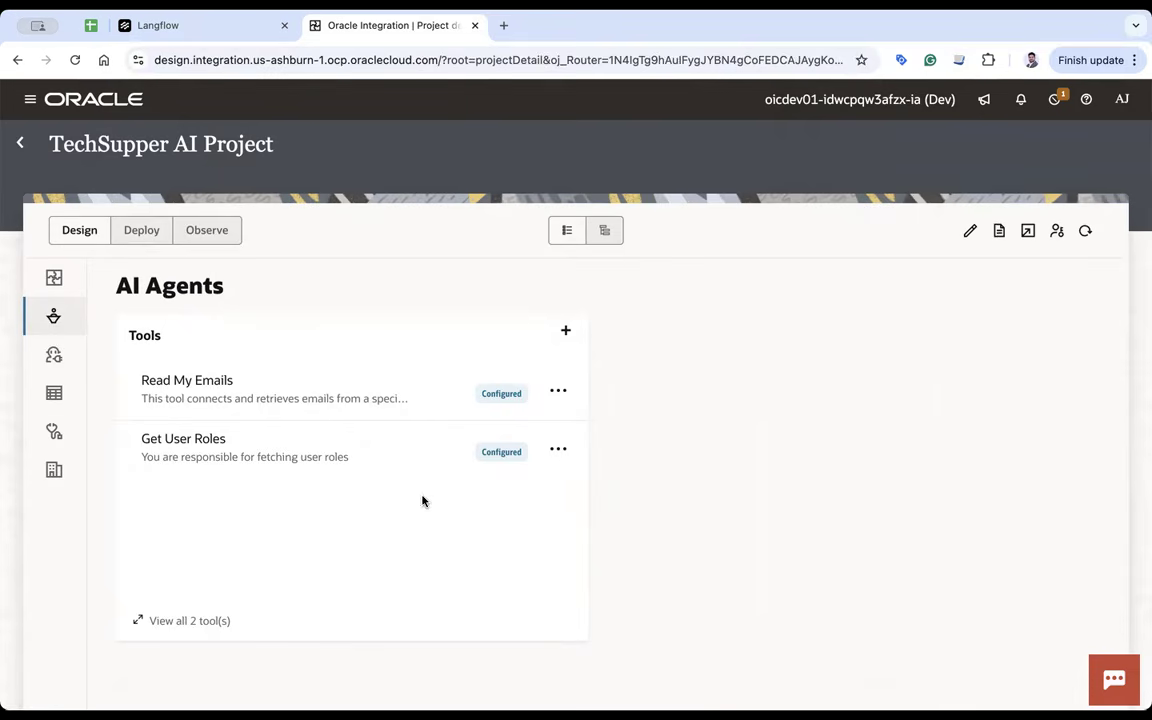
left_click(202, 383)
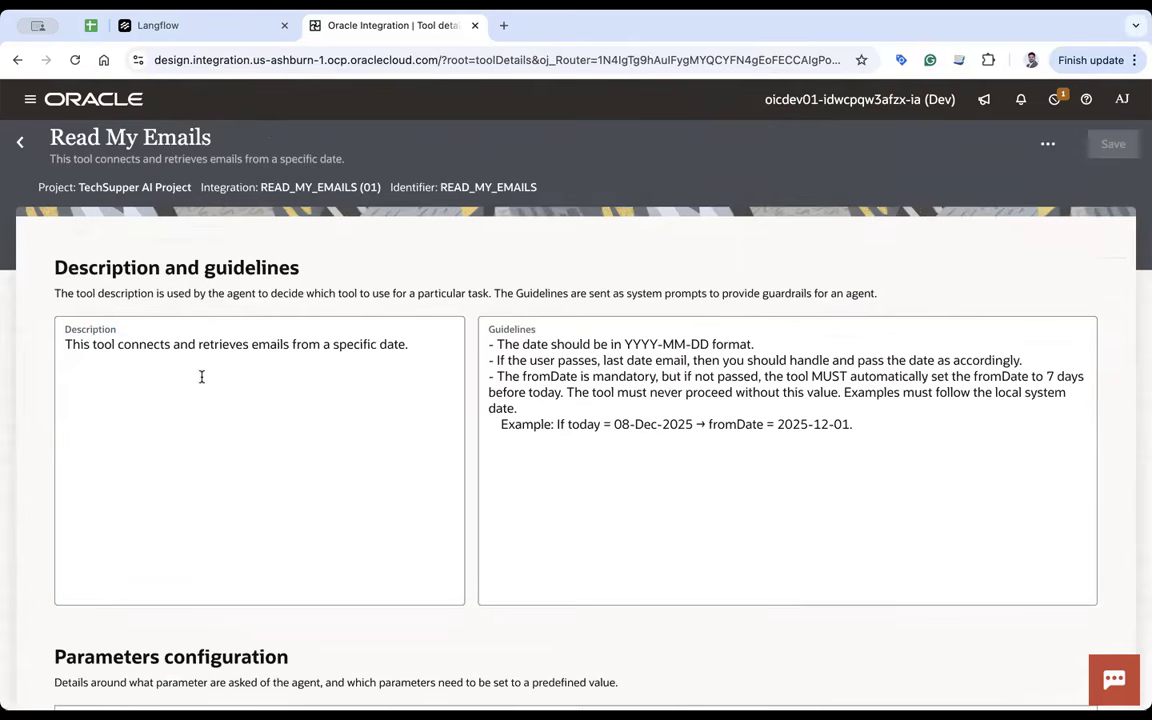
left_click(132, 340)
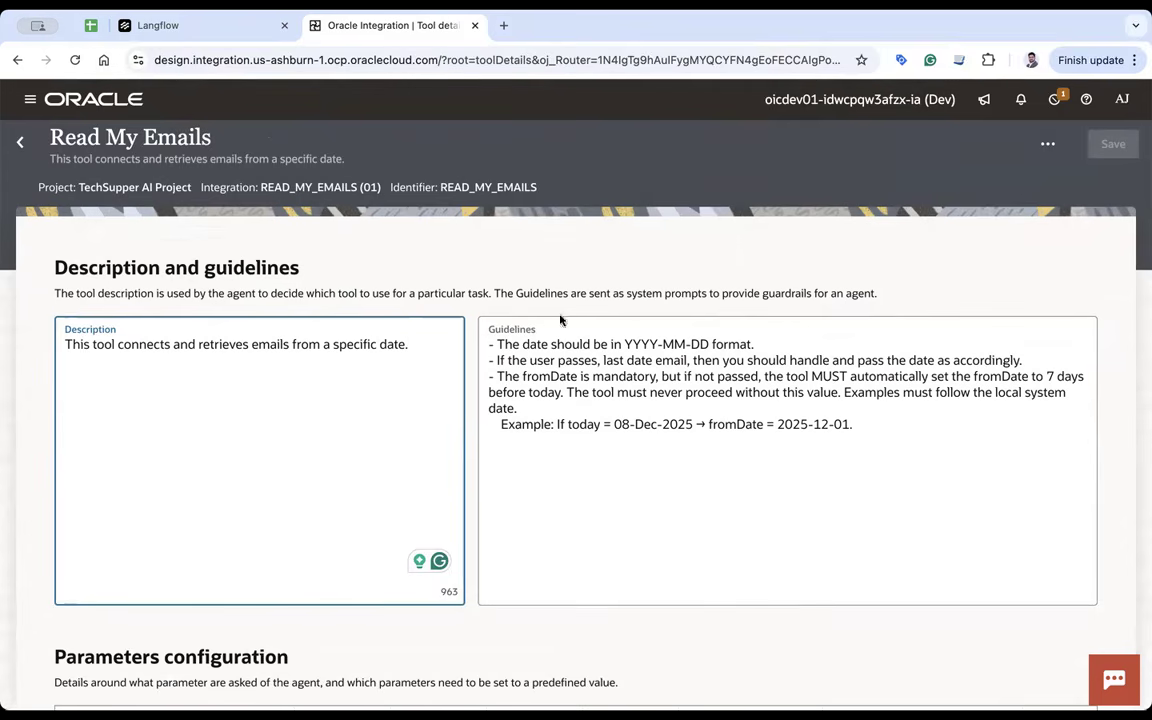
left_click(518, 331)
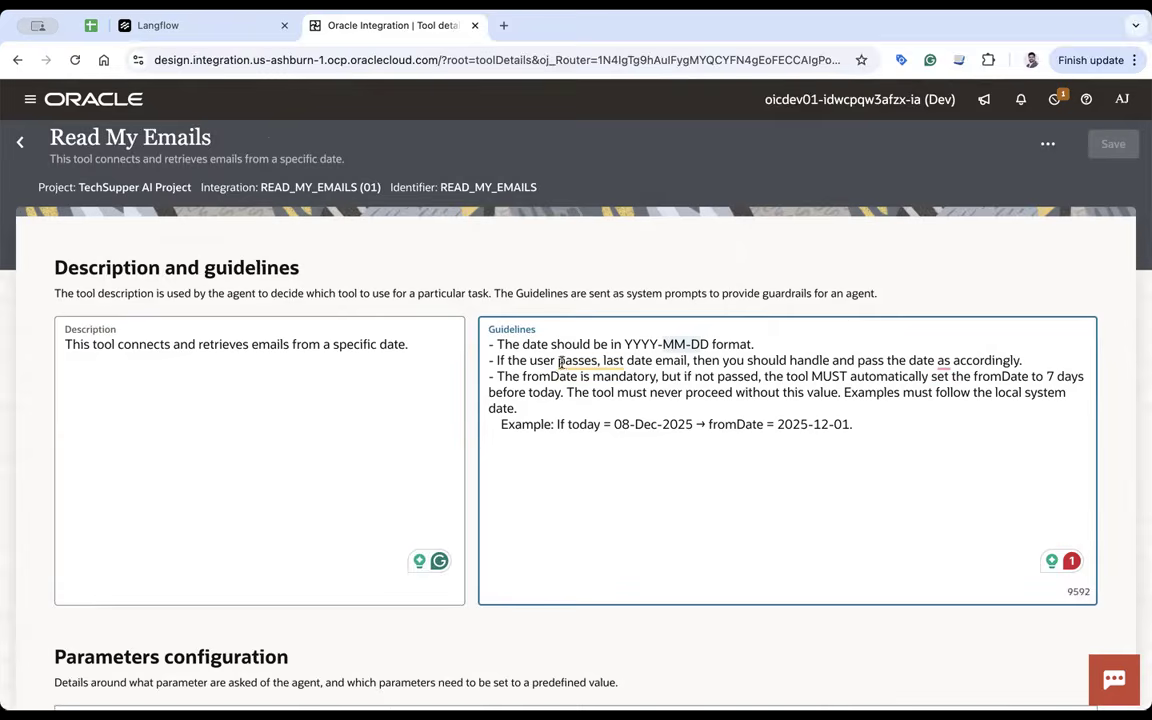
- Read the tool guidelines, including the 7-day default, then return to the project's AI Agents page
mouse_move(633, 359)
double_click(810, 360)
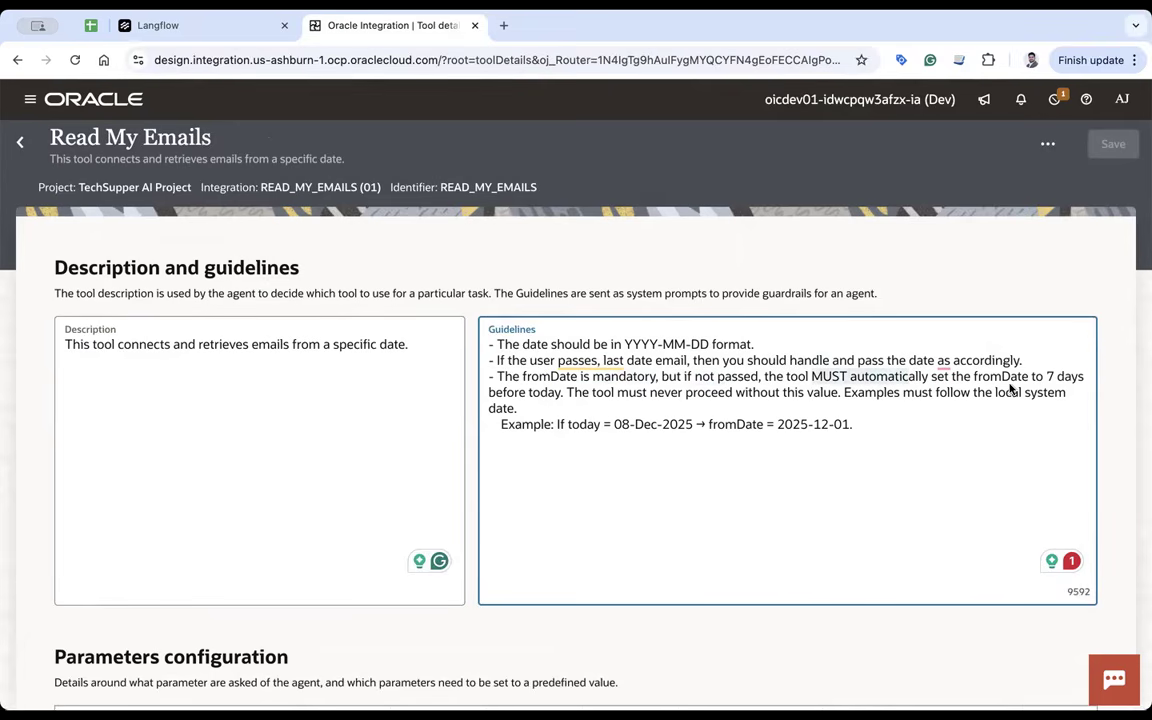
left_click(976, 379)
left_click_drag(1042, 379, 1055, 378)
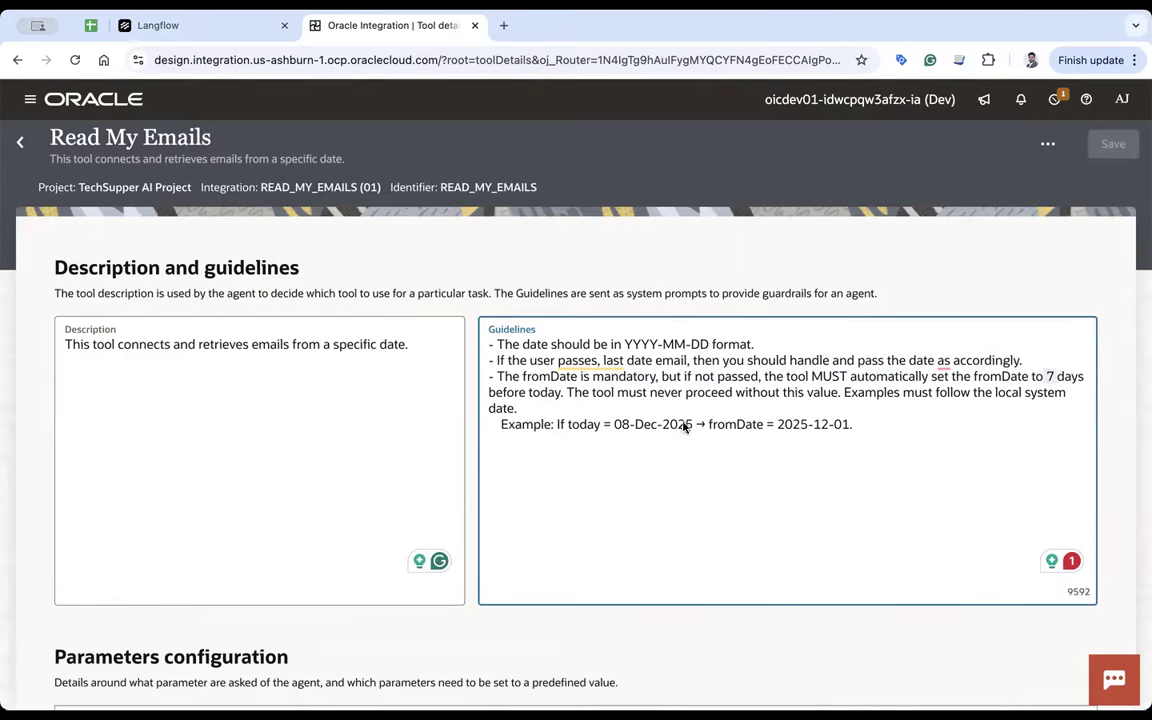
left_click(543, 401)
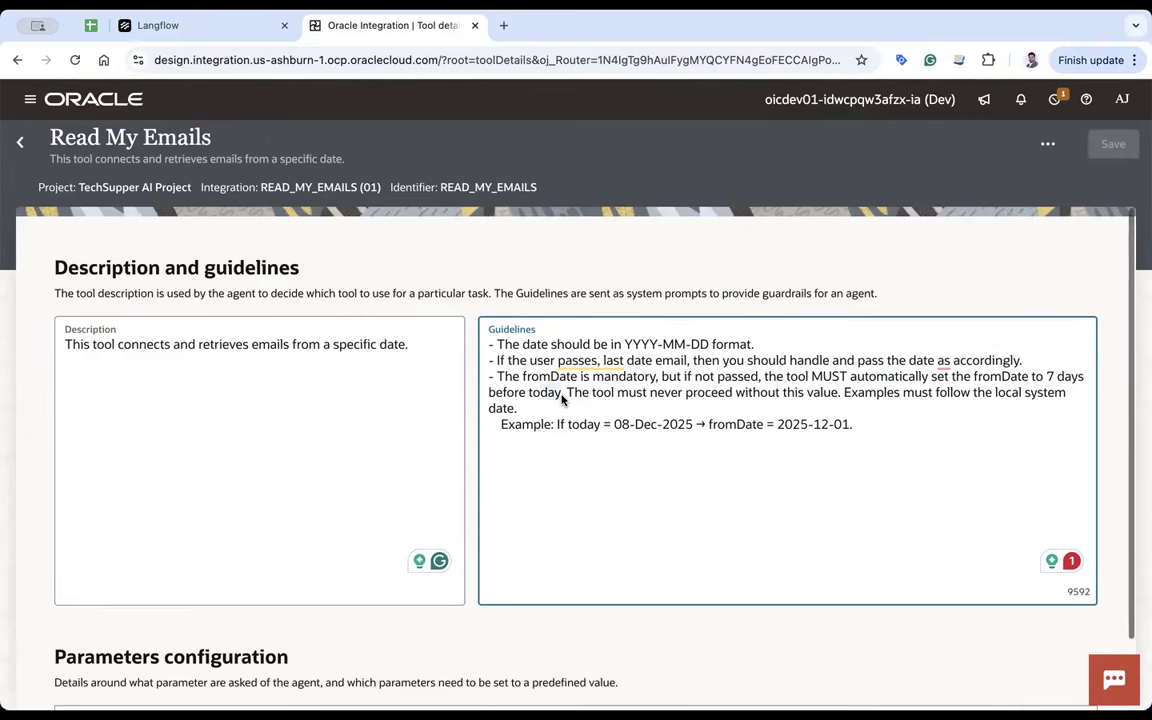
scroll(562, 398, "down", 2)
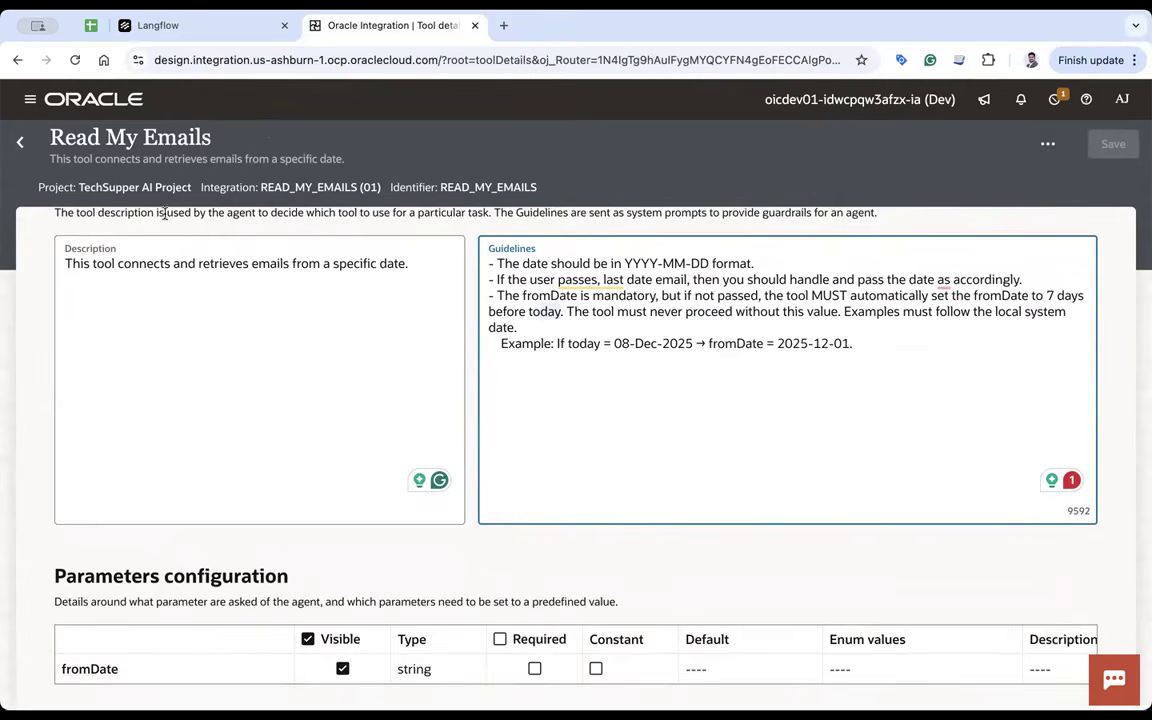
scroll(457, 432, "up", 2)
left_click(20, 142)
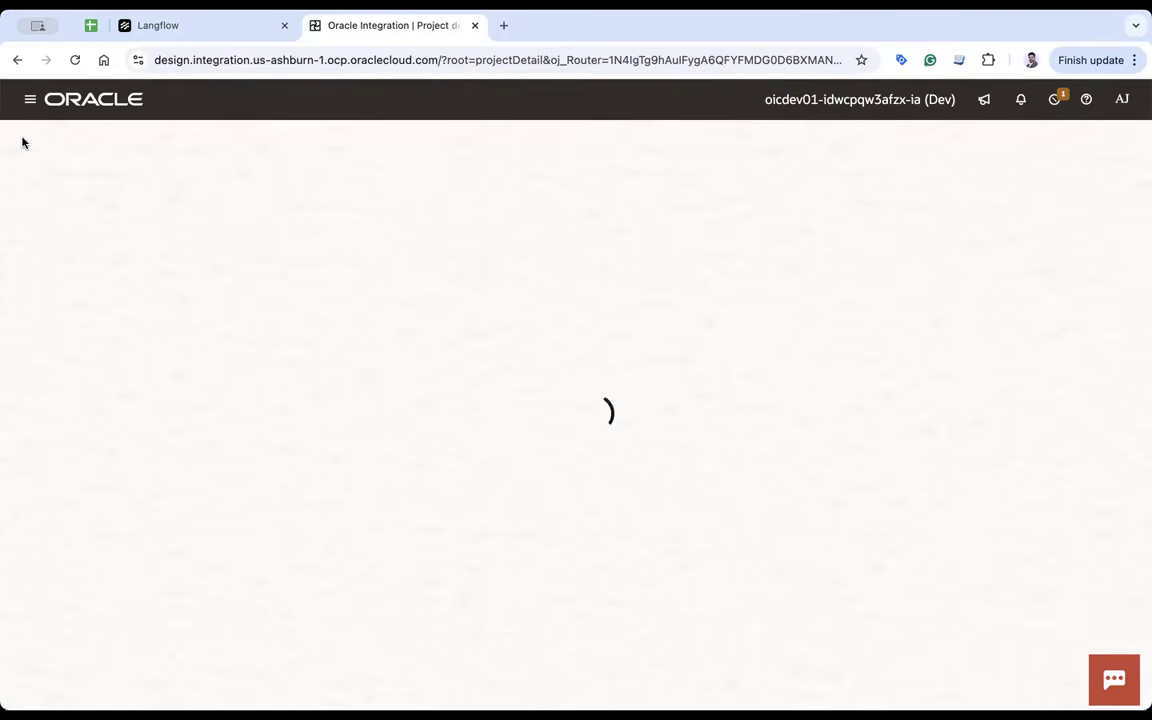
- Save the Simple Agent flow and confirm the oic_agent MCP server lists 3 tools in Langflow Settings
left_click(207, 37)
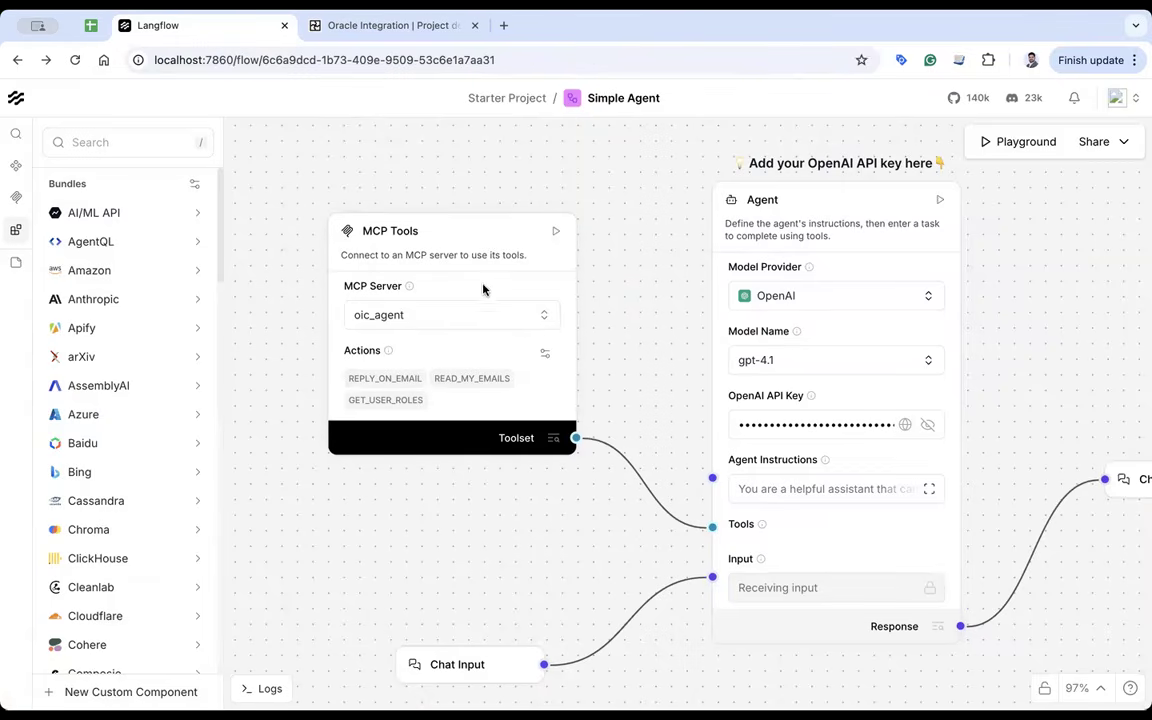
left_click(1116, 98)
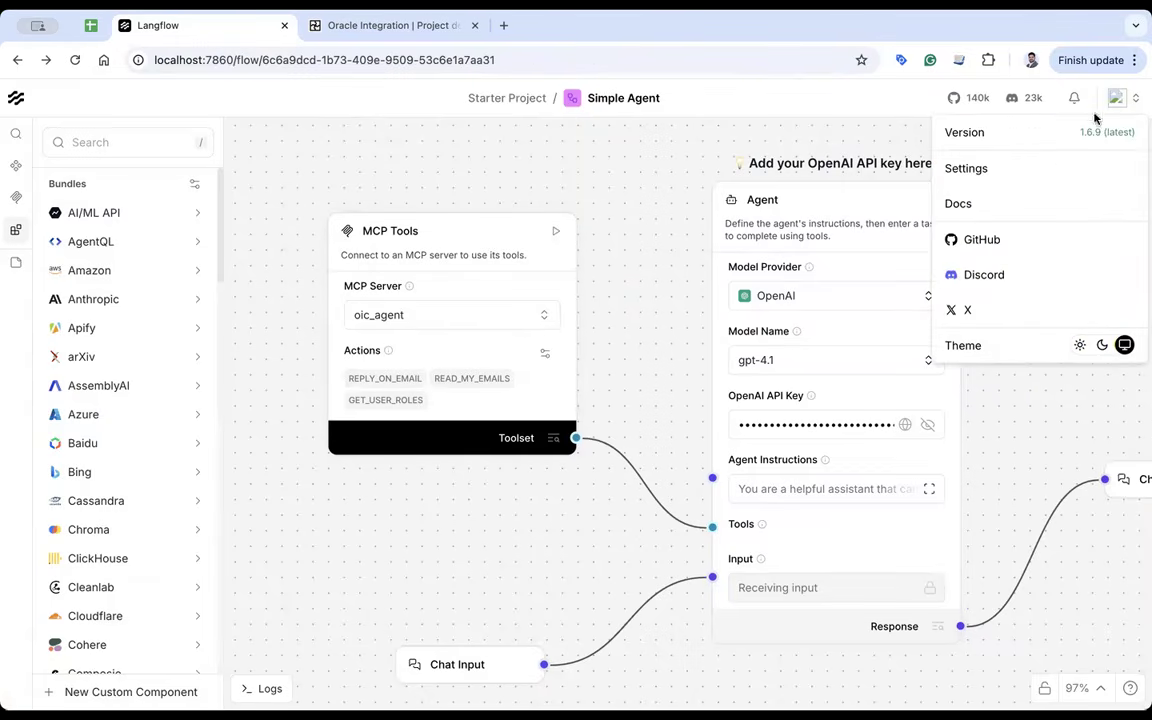
left_click(966, 168)
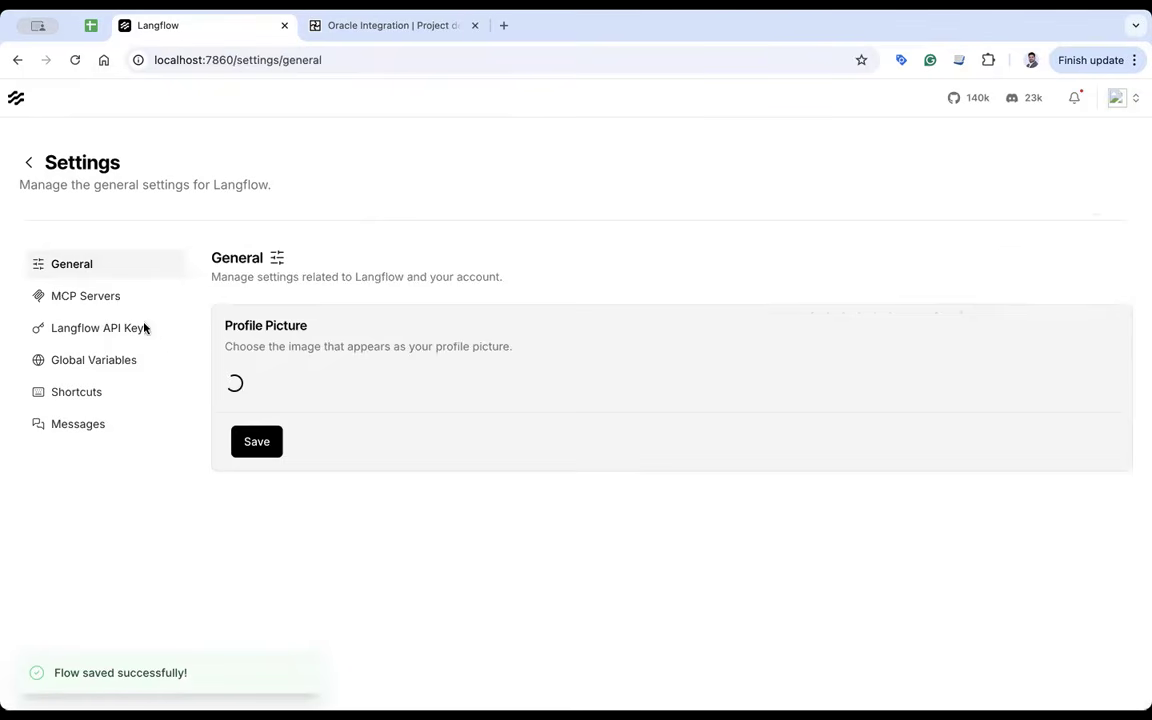
left_click(108, 297)
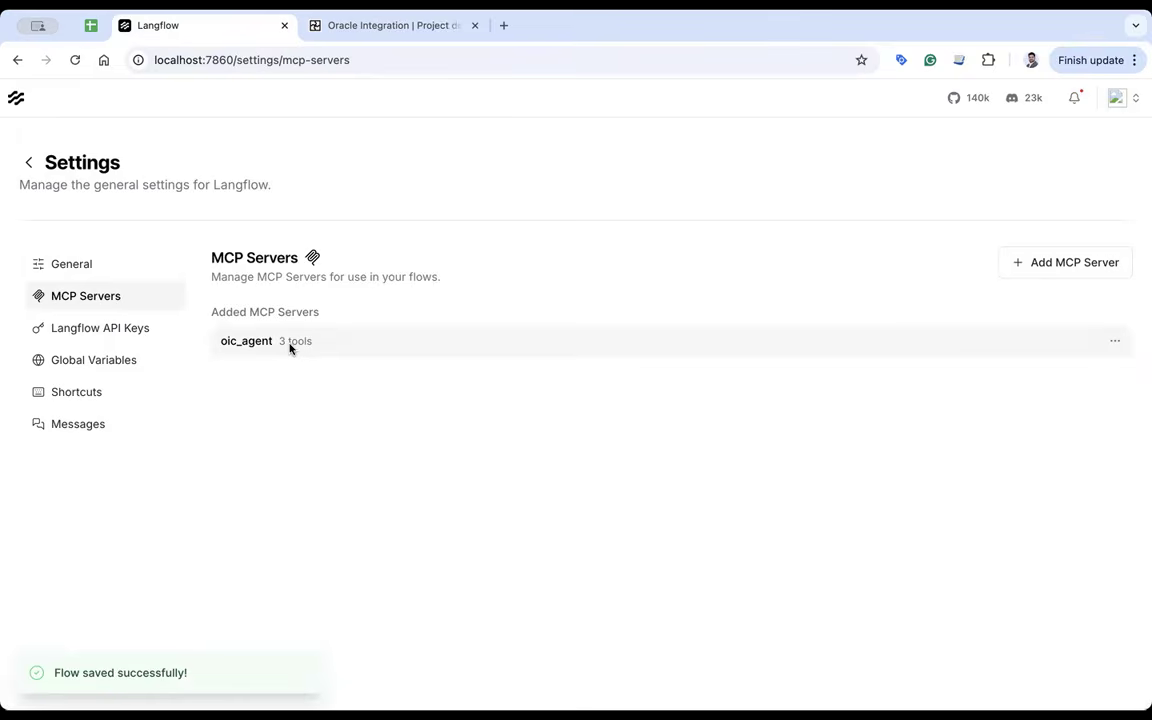
left_click(395, 25)
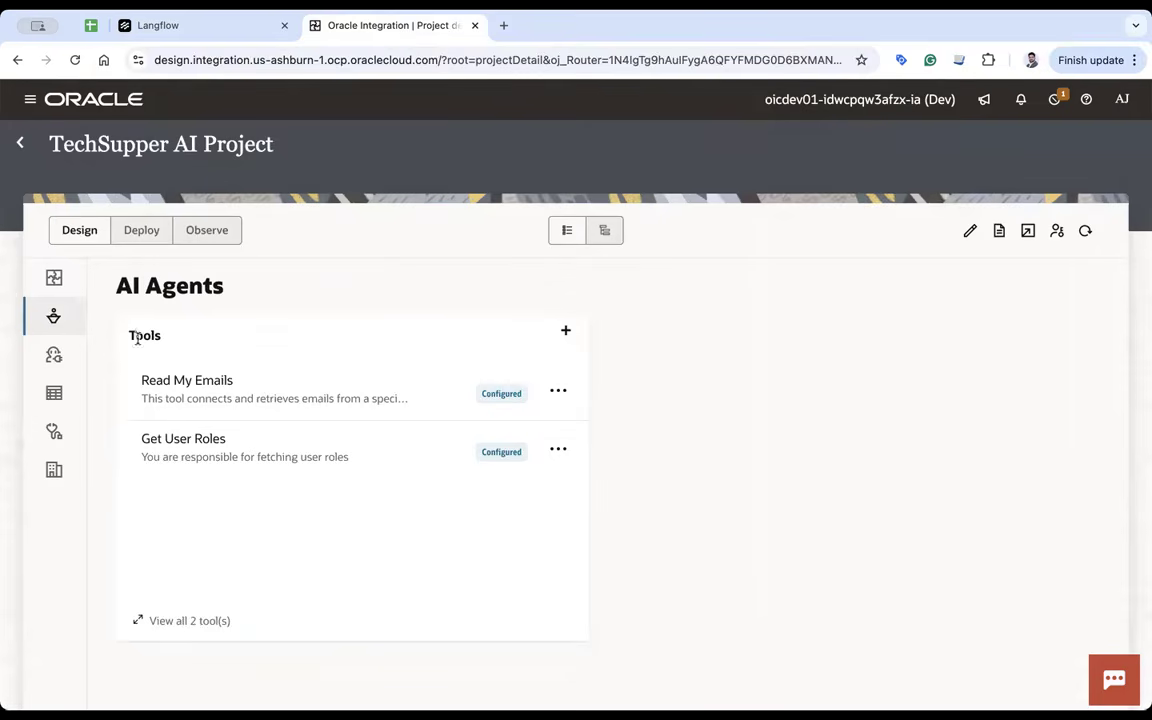
left_click(200, 25)
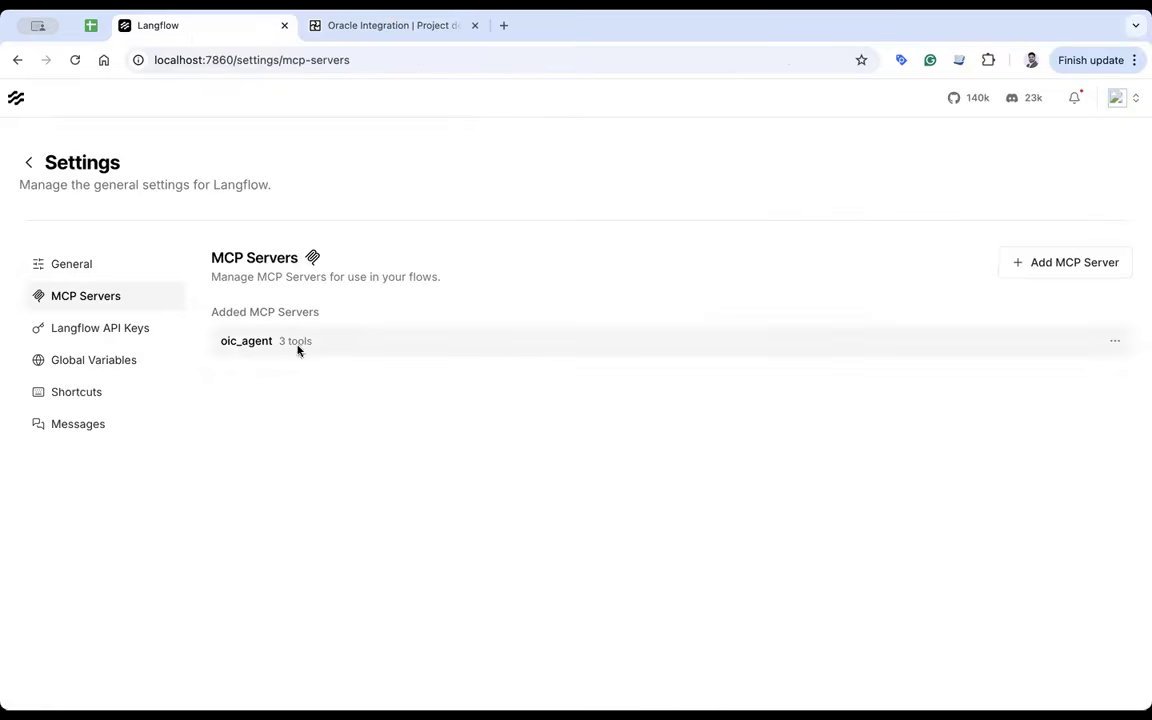
left_click(388, 27)
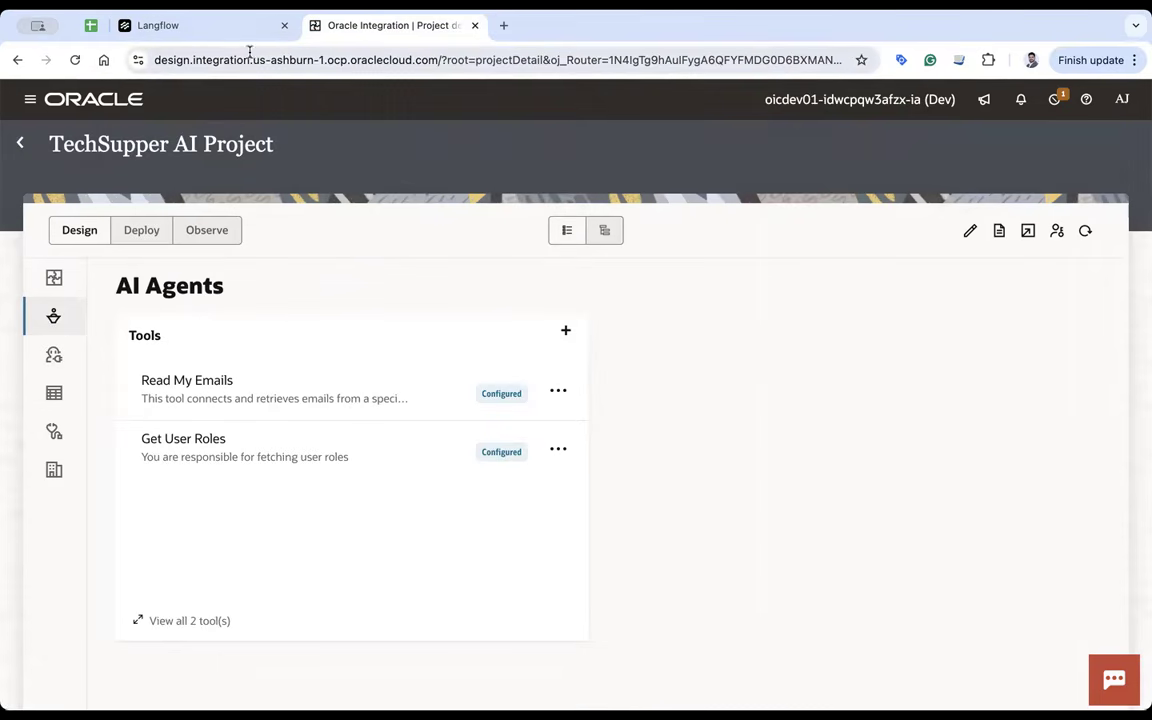
left_click(215, 27)
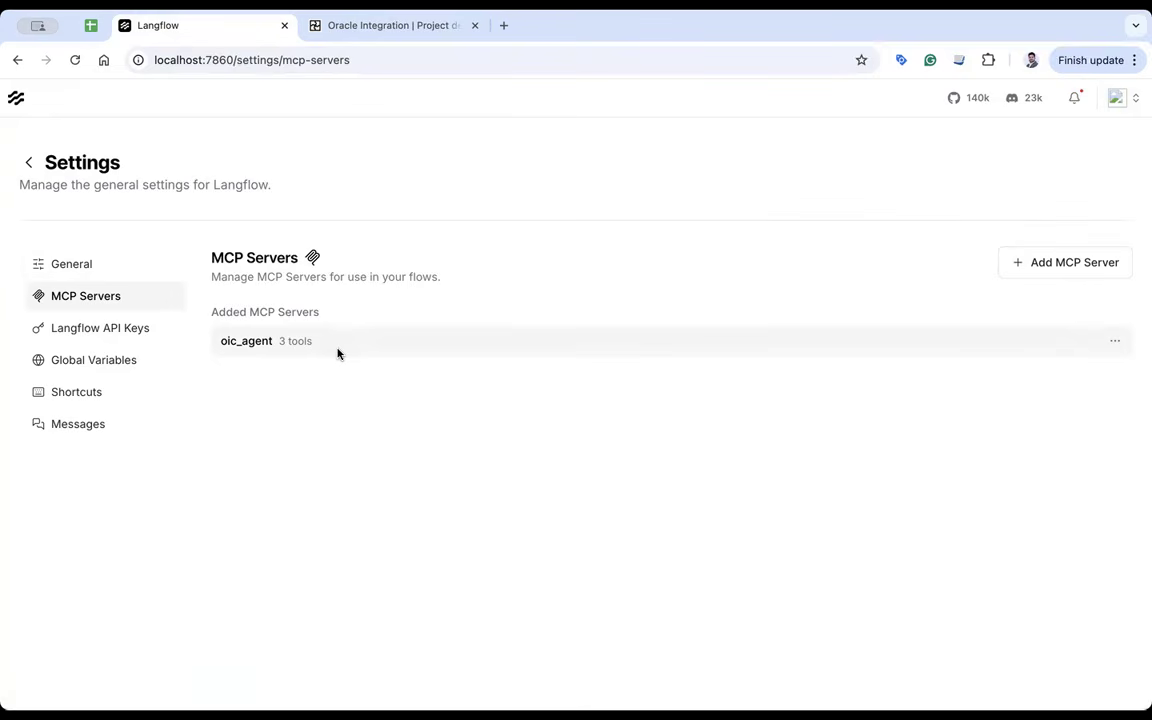
- Return to the Simple Agent flow and open the Playground to test the agent
left_click(28, 161)
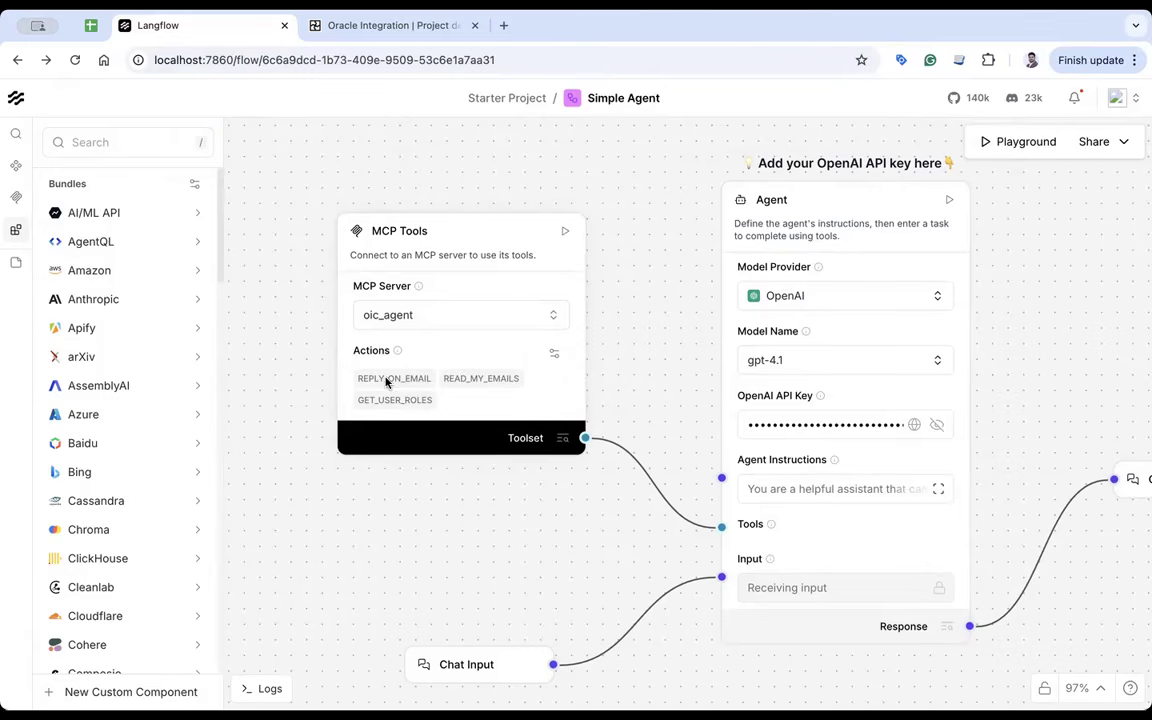
left_click(386, 26)
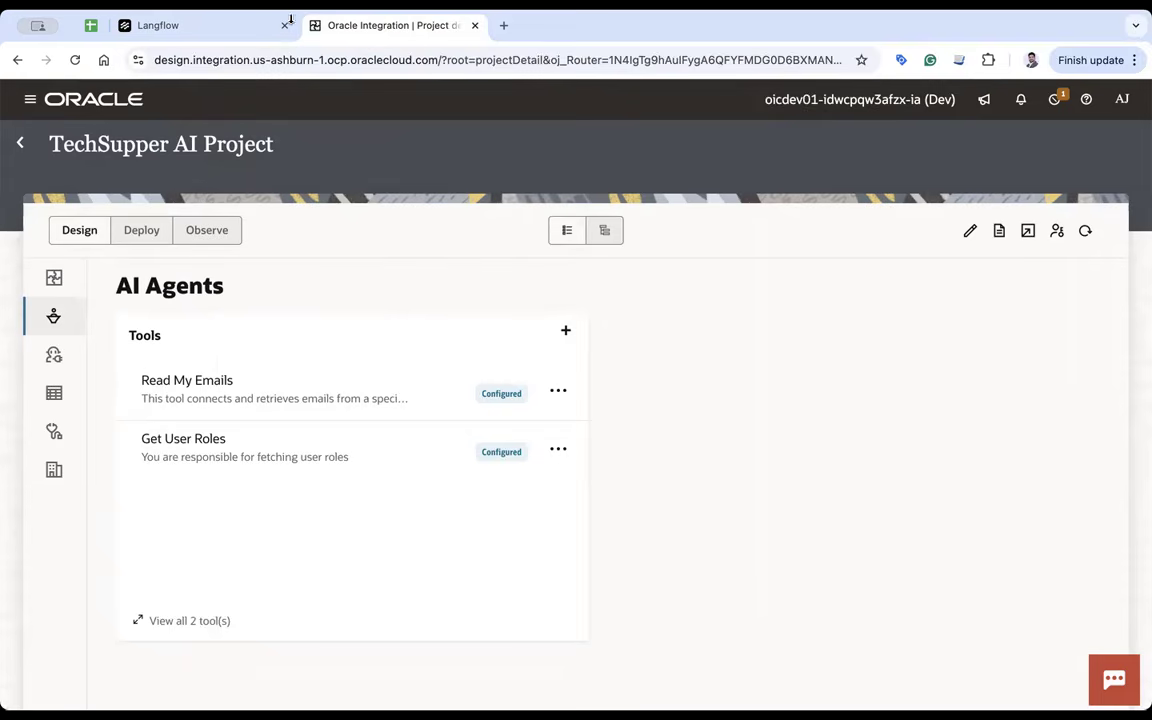
left_click(216, 26)
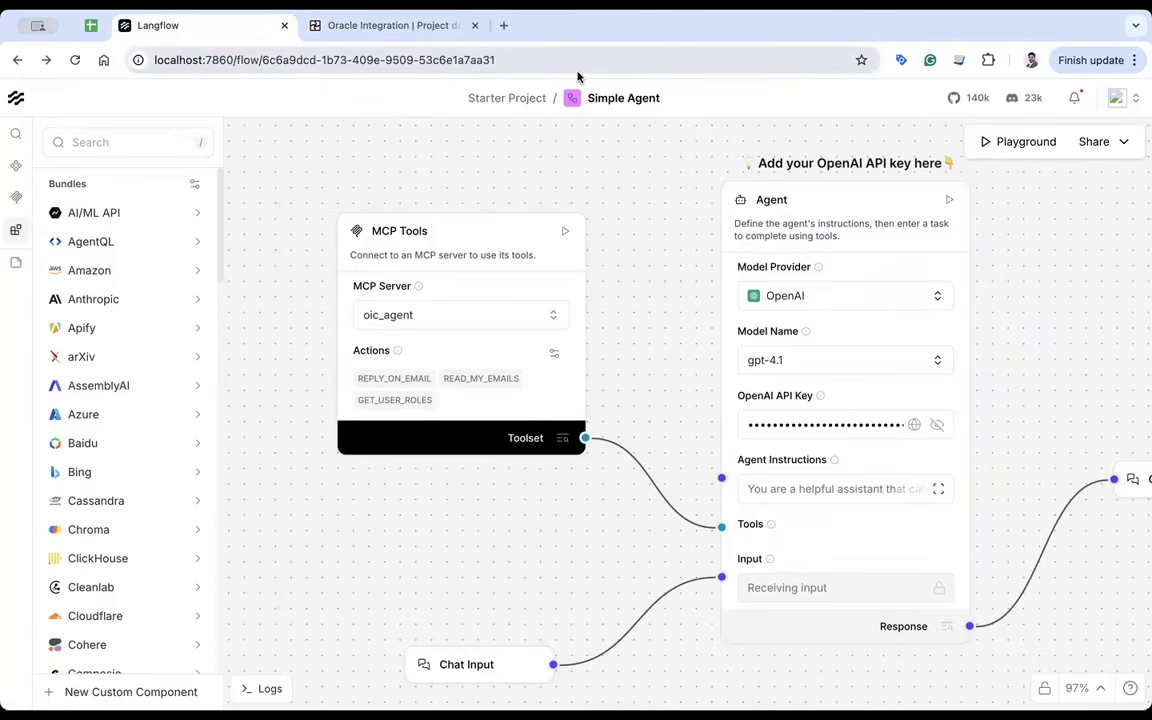
left_click(1024, 145)
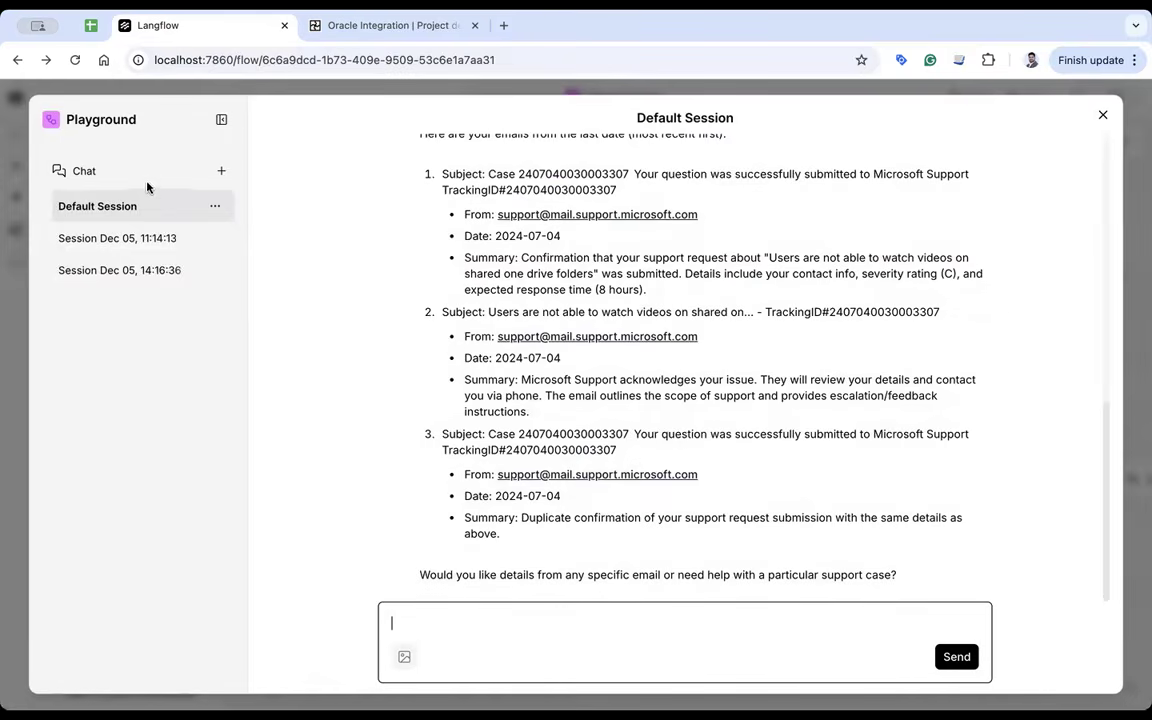
- Start a new Playground chat and ask the agent how many emails arrived in the last day
left_click(221, 171)
type("Please")
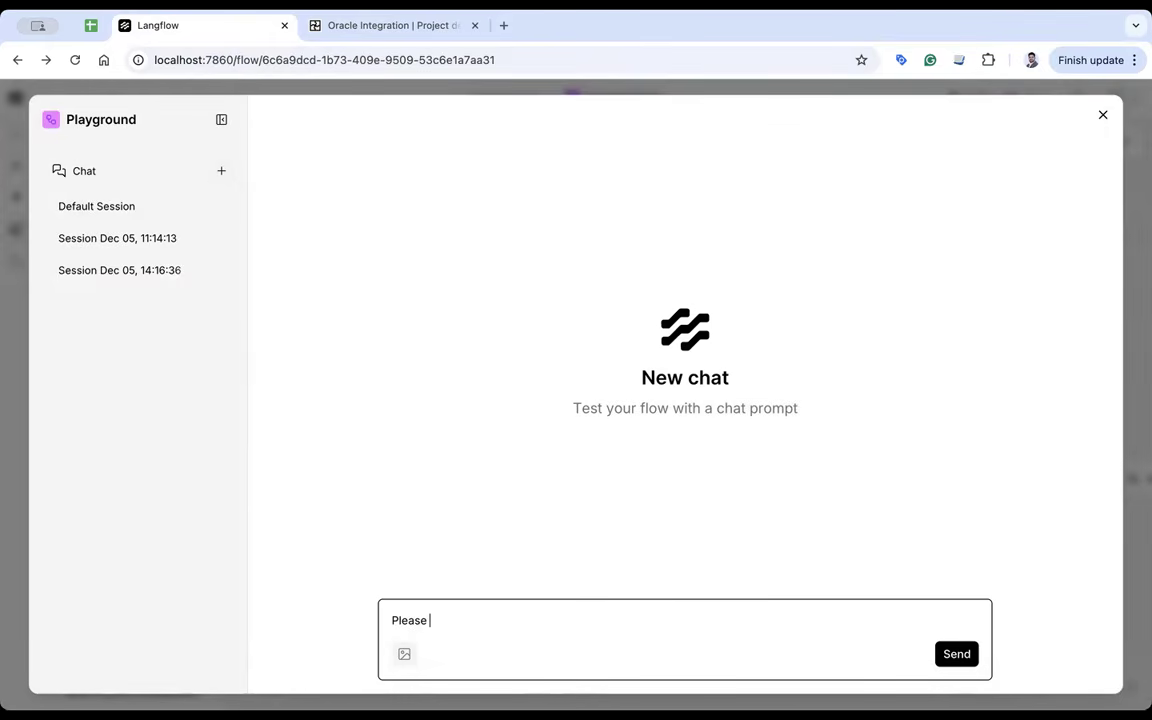
type(" tellme ho")
key("BackSpace")
key("BackSpace")
key("BackSpace")
key("BackSpace")
type("e how many ema")
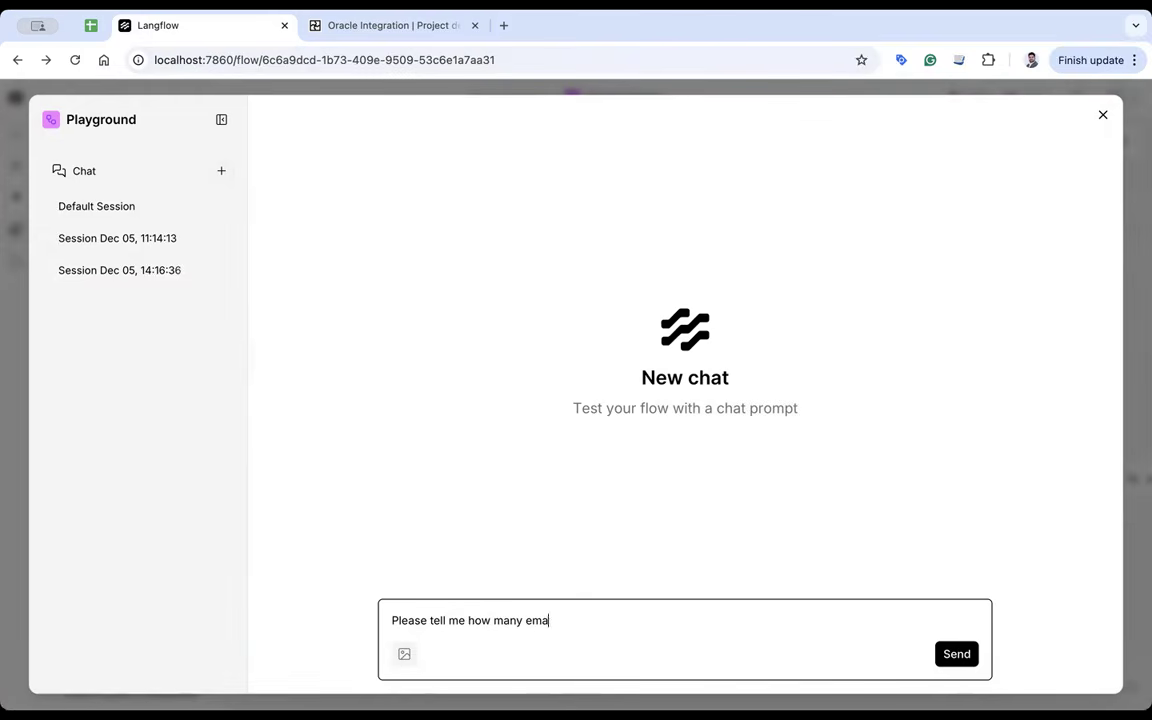
type("il i have in last day")
key("Return")
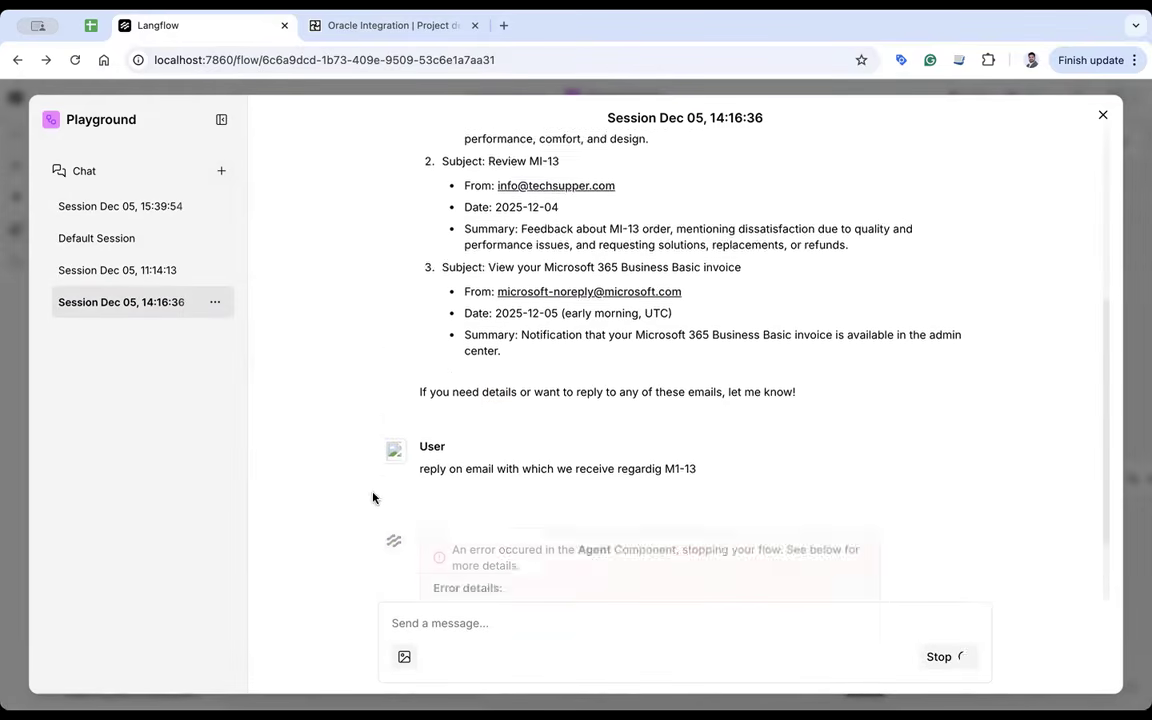
scroll(575, 457, "up", 5)
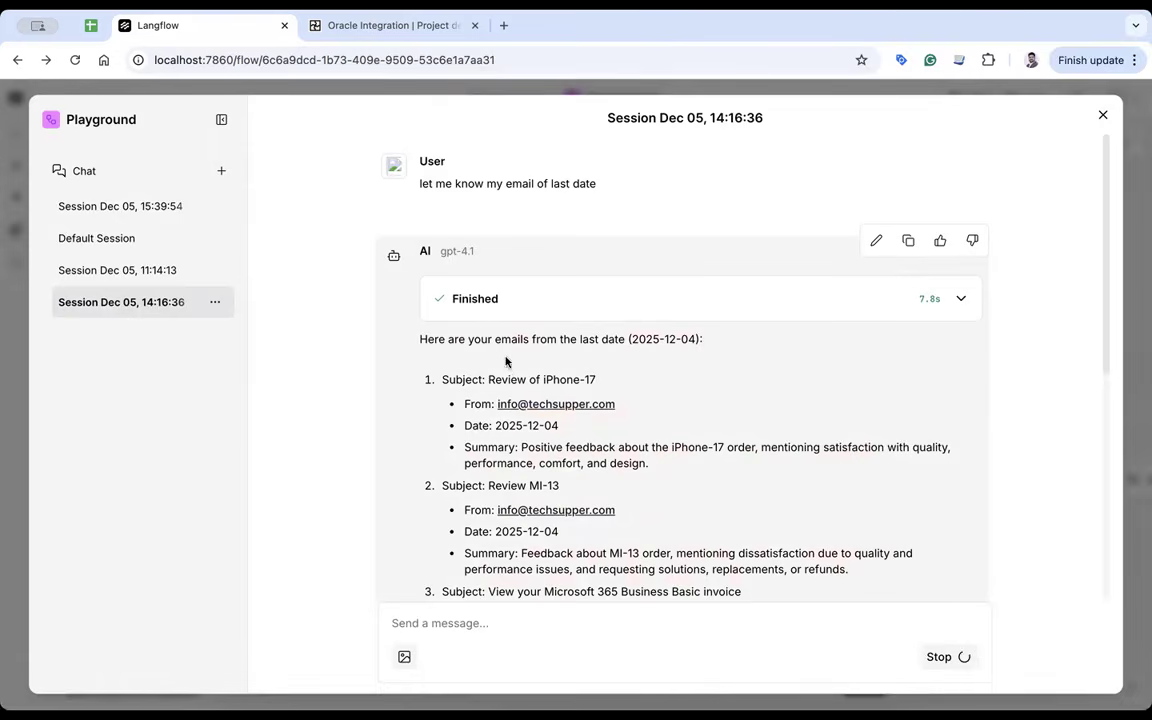
- Delete the 11:14:13, 14:16:36 and 15:39:54 chat sessions and clear the Default Session
left_click(214, 238)
left_click(266, 302)
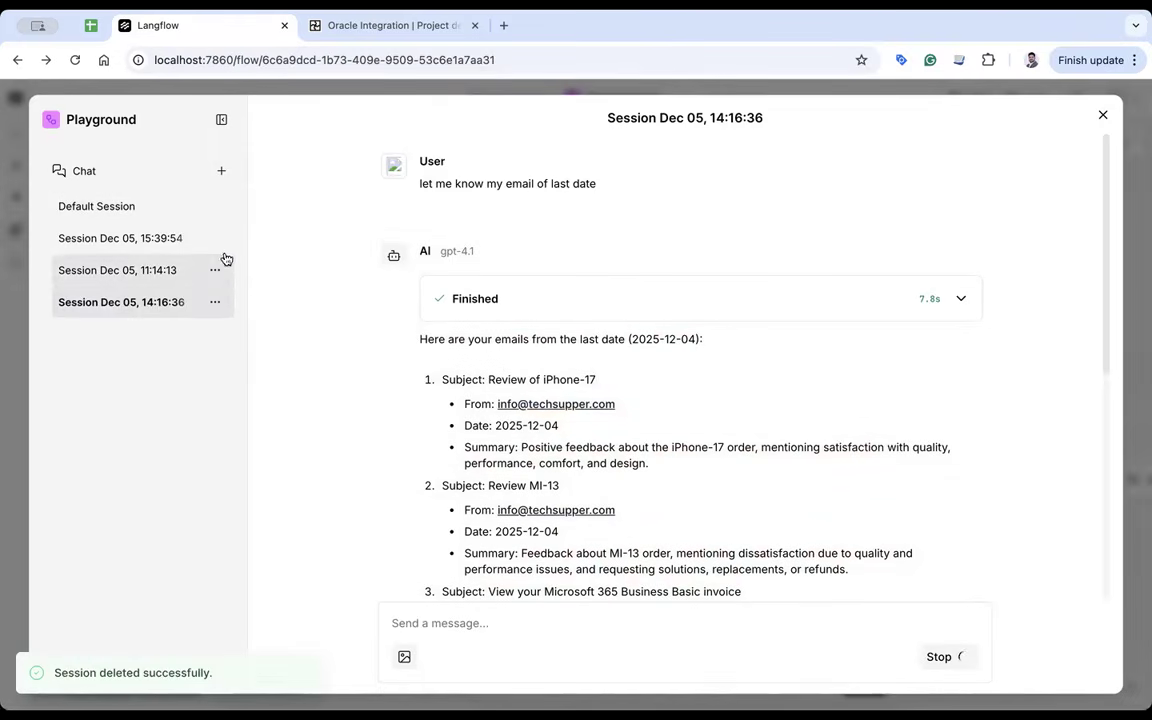
left_click(216, 270)
left_click(258, 336)
left_click(214, 270)
left_click(240, 328)
left_click(216, 242)
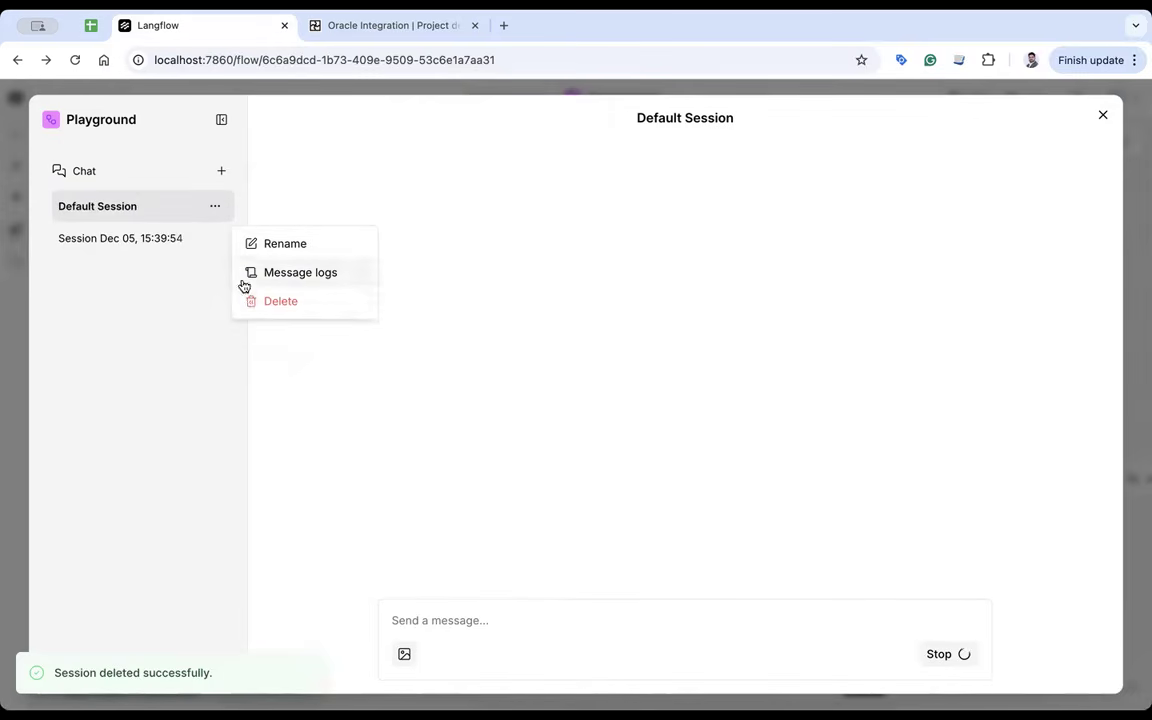
left_click(248, 301)
left_click(215, 207)
left_click(266, 267)
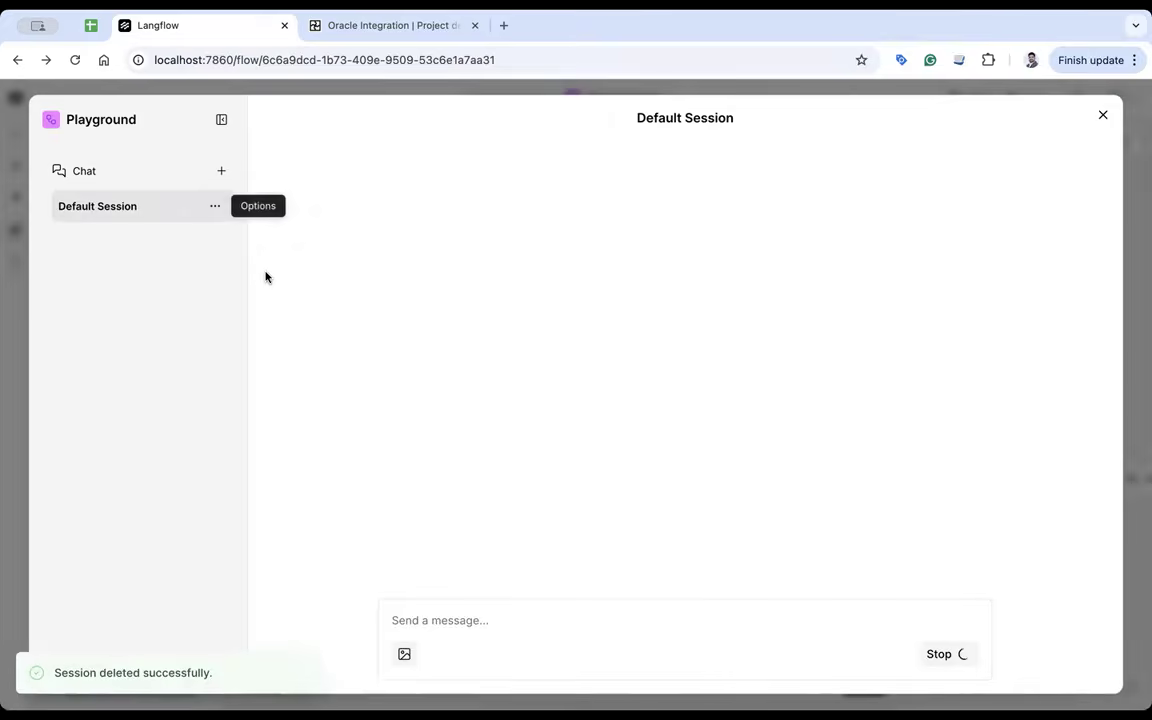
- Ask the agent how many emails arrived on the last date
type("Pleaes ")
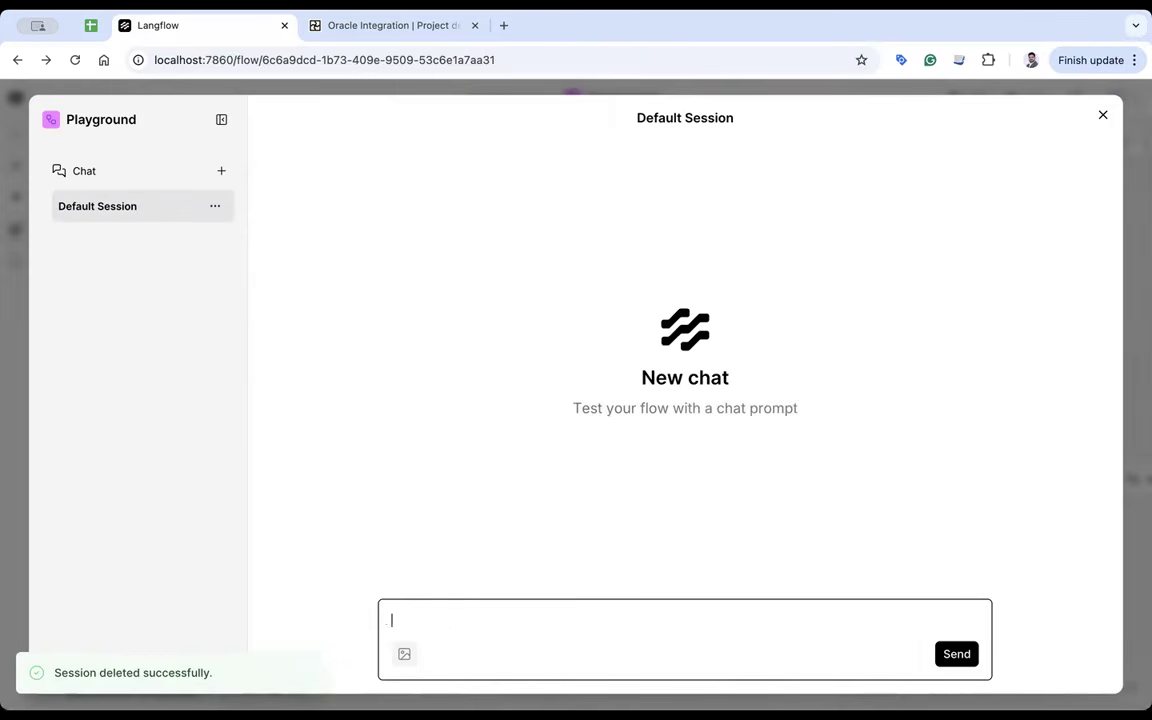
type("tell me the nu")
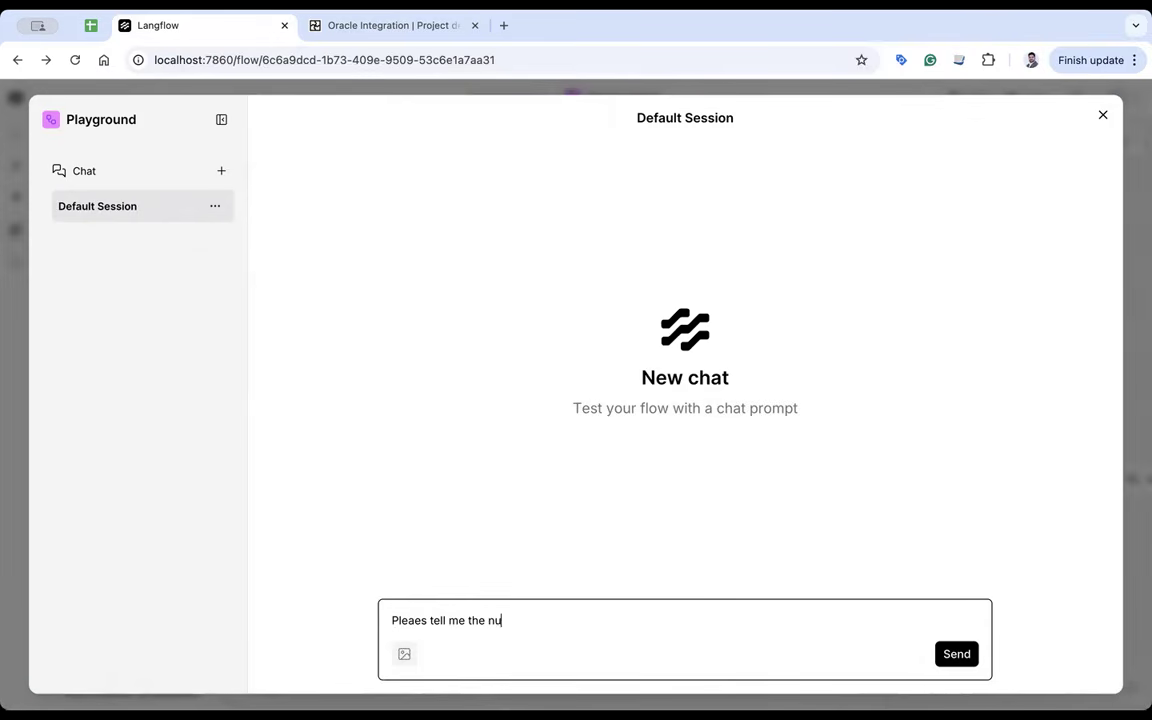
type("mber of emails I ahve in")
key("BackSpace")
key("BackSpace")
key("BackSpace")
key("BackSpace")
key("BackSpace")
key("BackSpace")
key("BackSpace")
key("BackSpace")
type("hae in")
key("BackSpace")
key("BackSpace")
key("BackSpace")
key("BackSpace")
key("BackSpace")
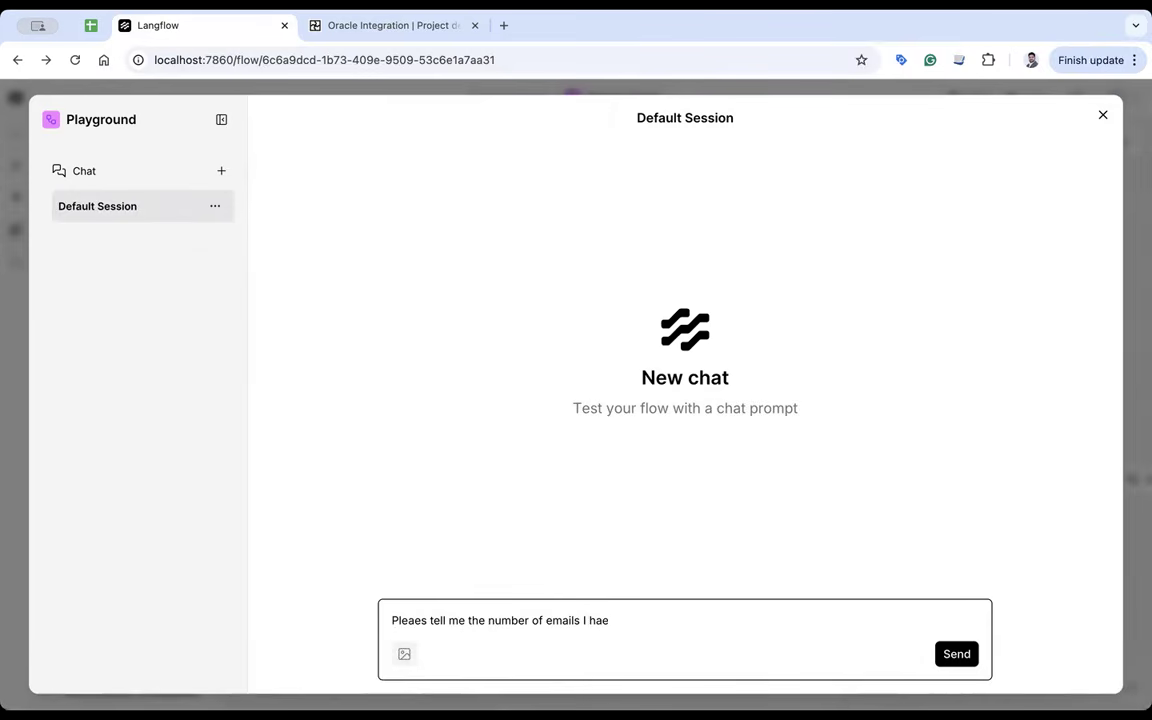
type("ve in last date")
key("Return")
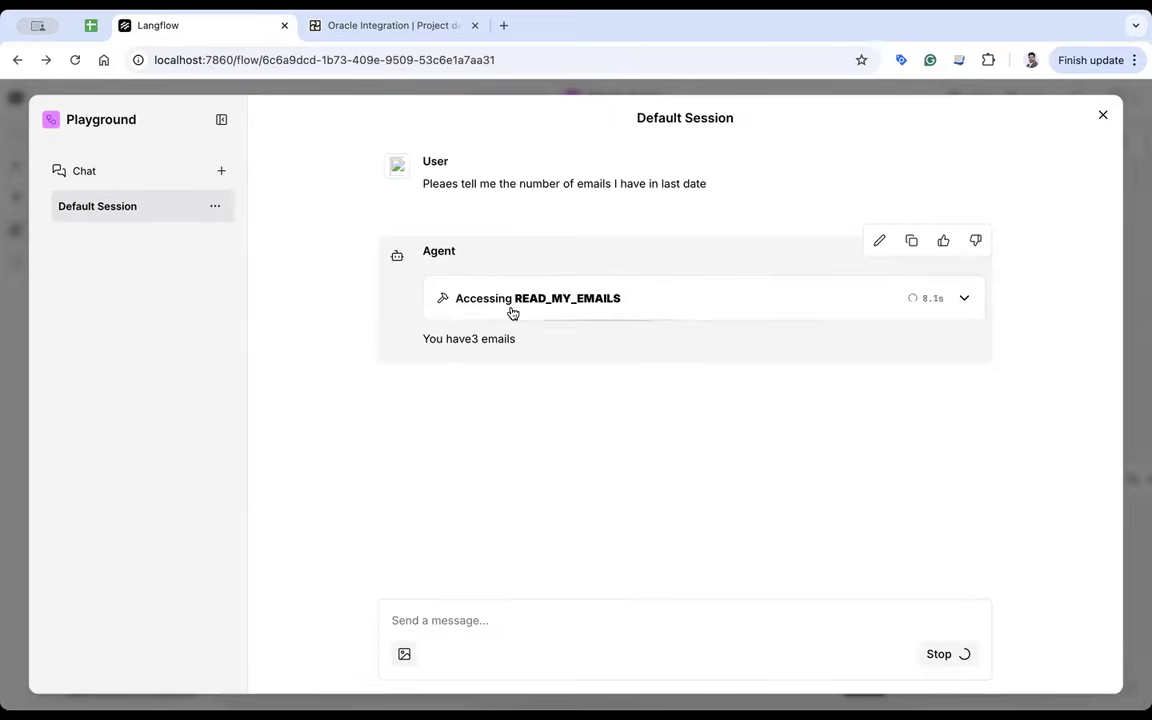
- Highlight the answer's date 2025-12-04 (3 emails) and move over to Oracle Integration
left_click(372, 27)
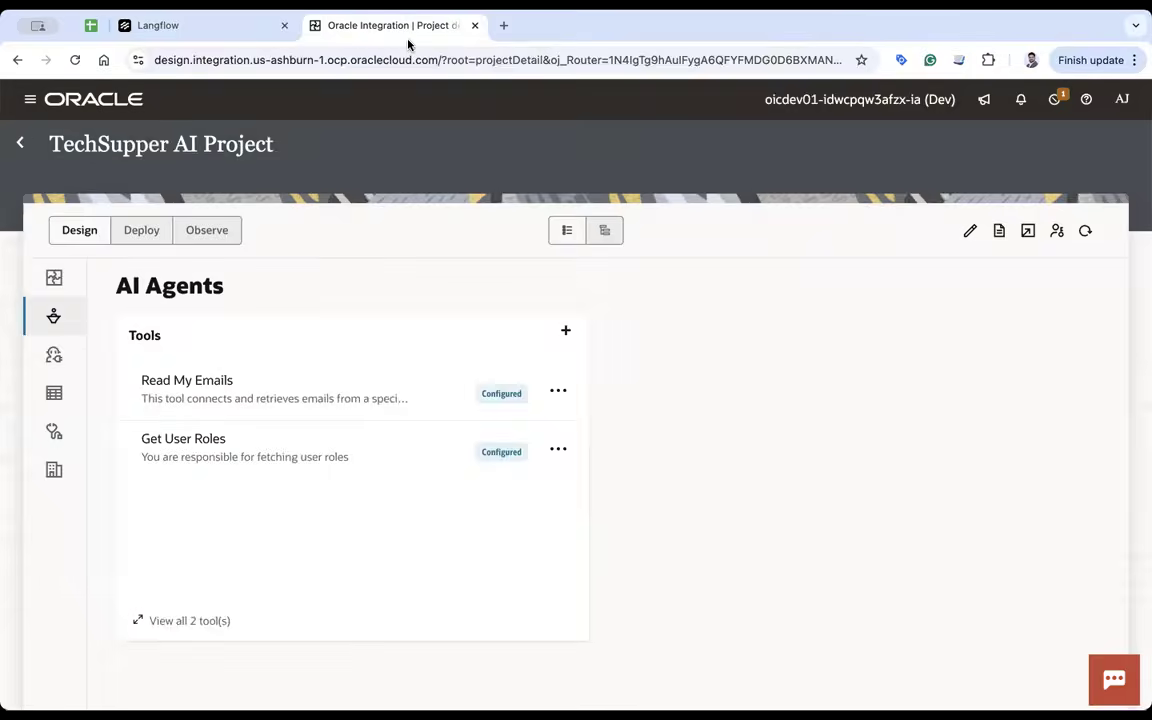
left_click(199, 28)
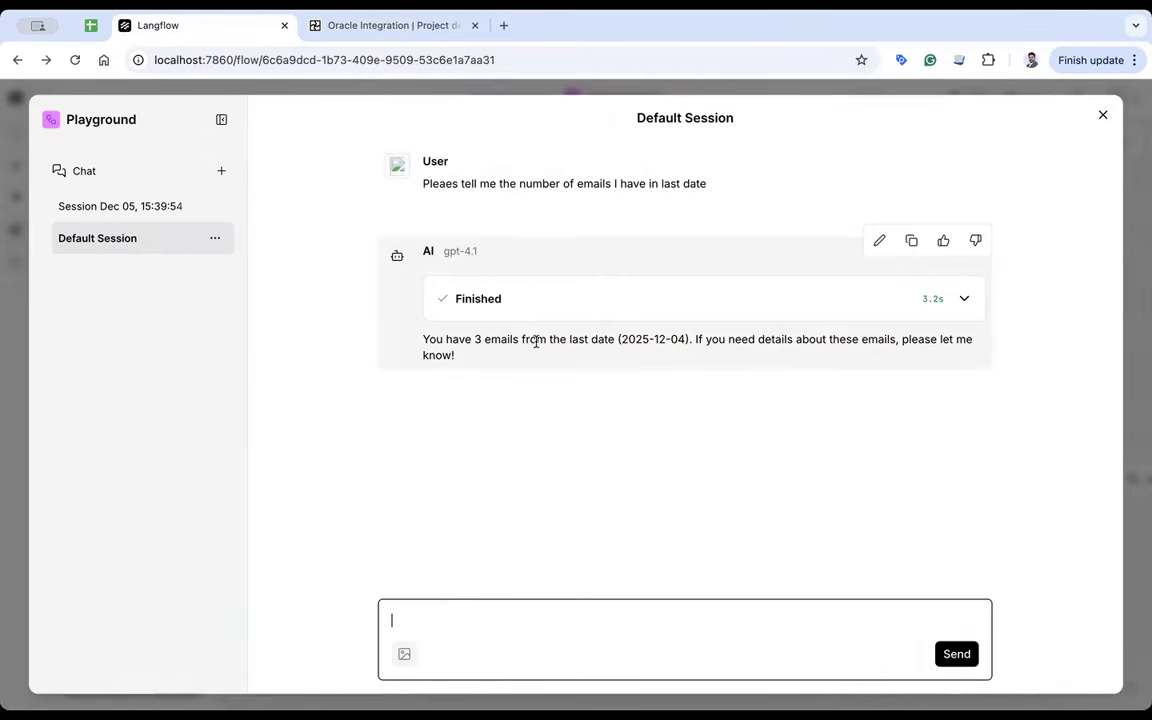
left_click_drag(686, 341, 662, 344)
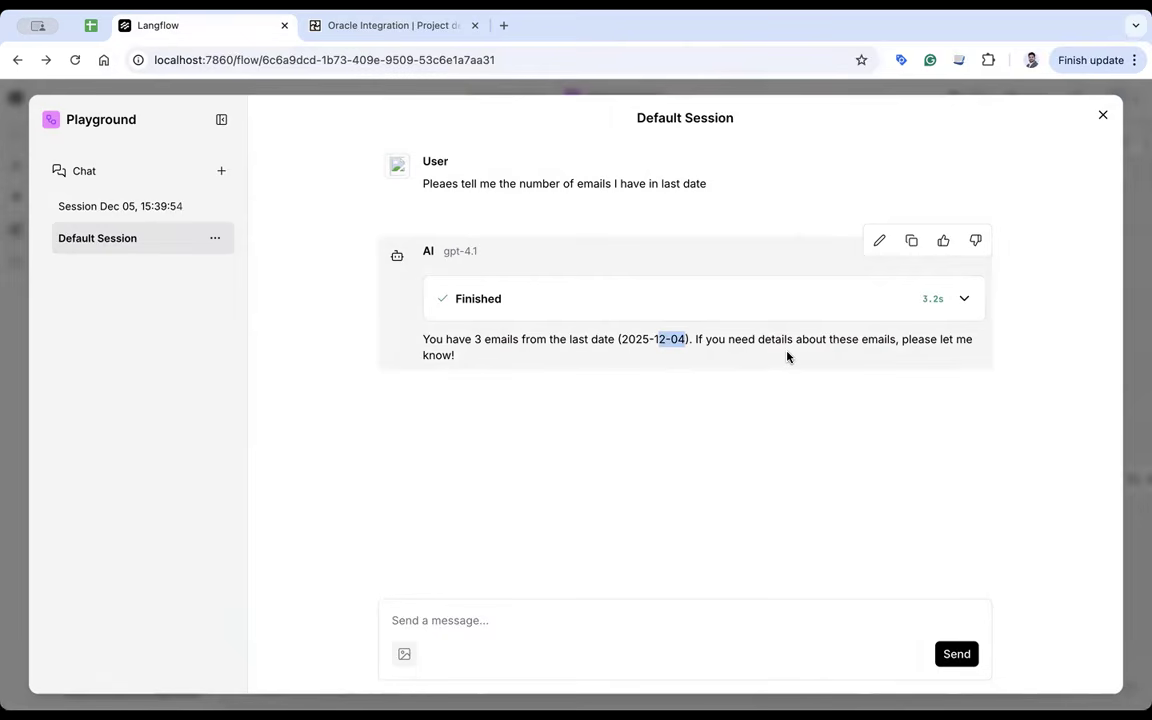
left_click(403, 25)
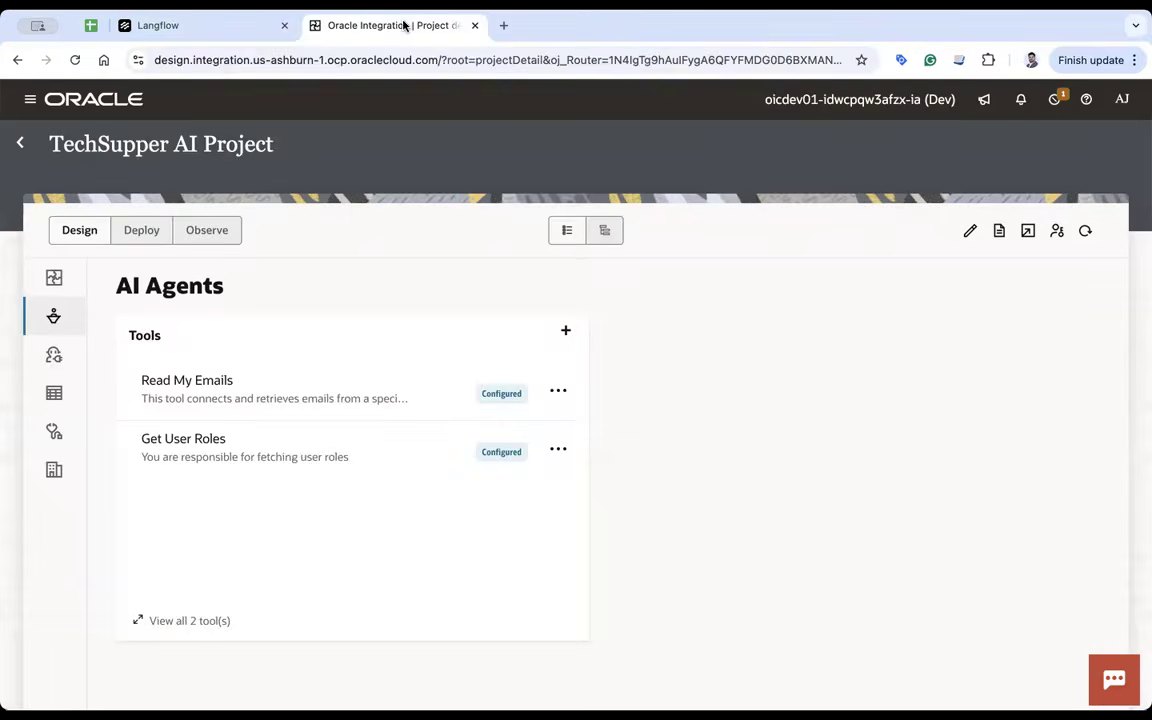
- In Observe, open the latest Read My Emails run's activity stream and its trigger payload
left_click(211, 234)
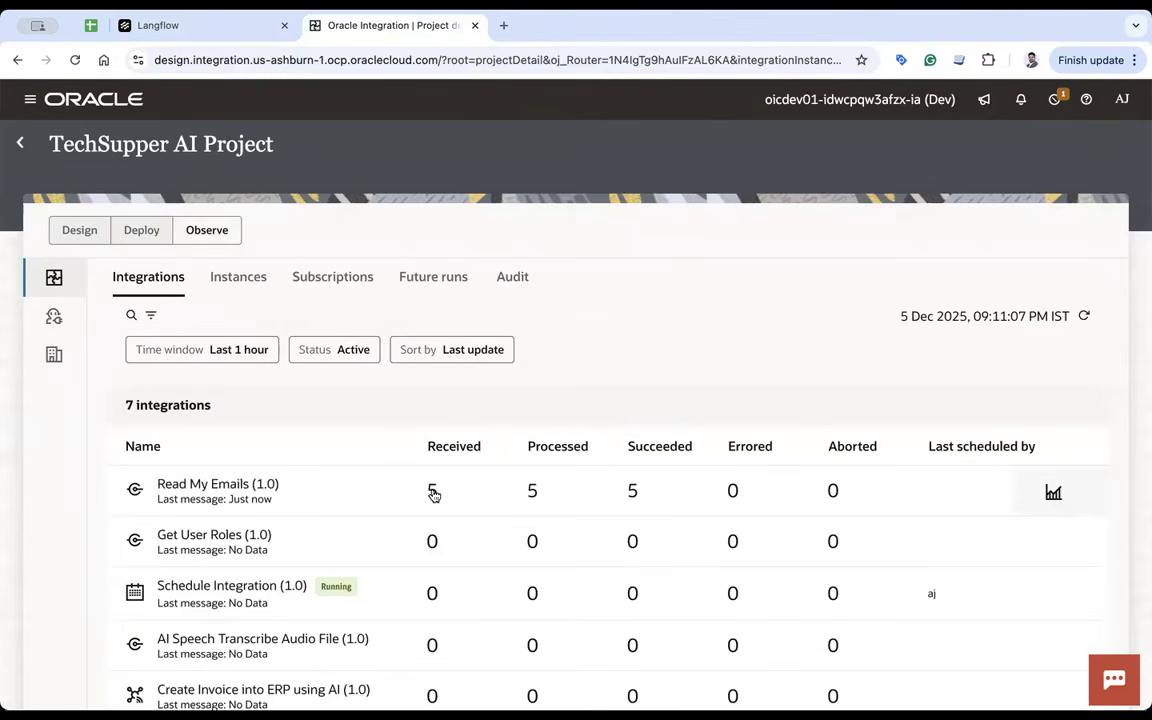
left_click(433, 494)
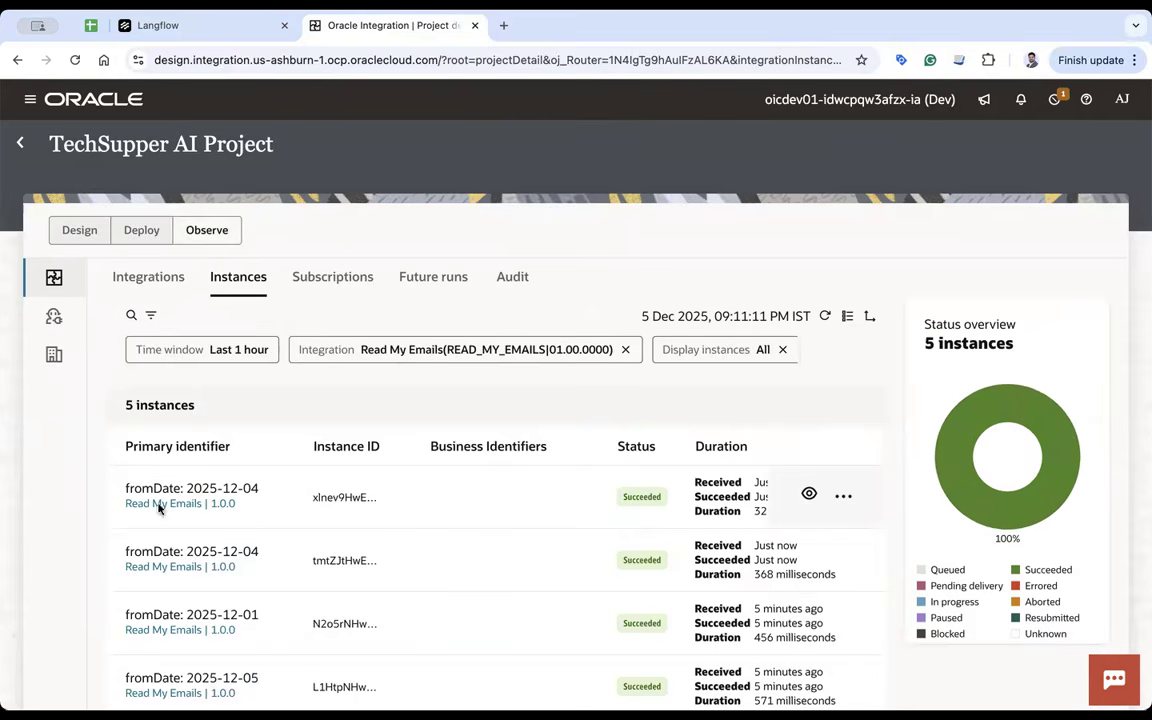
left_click(808, 496)
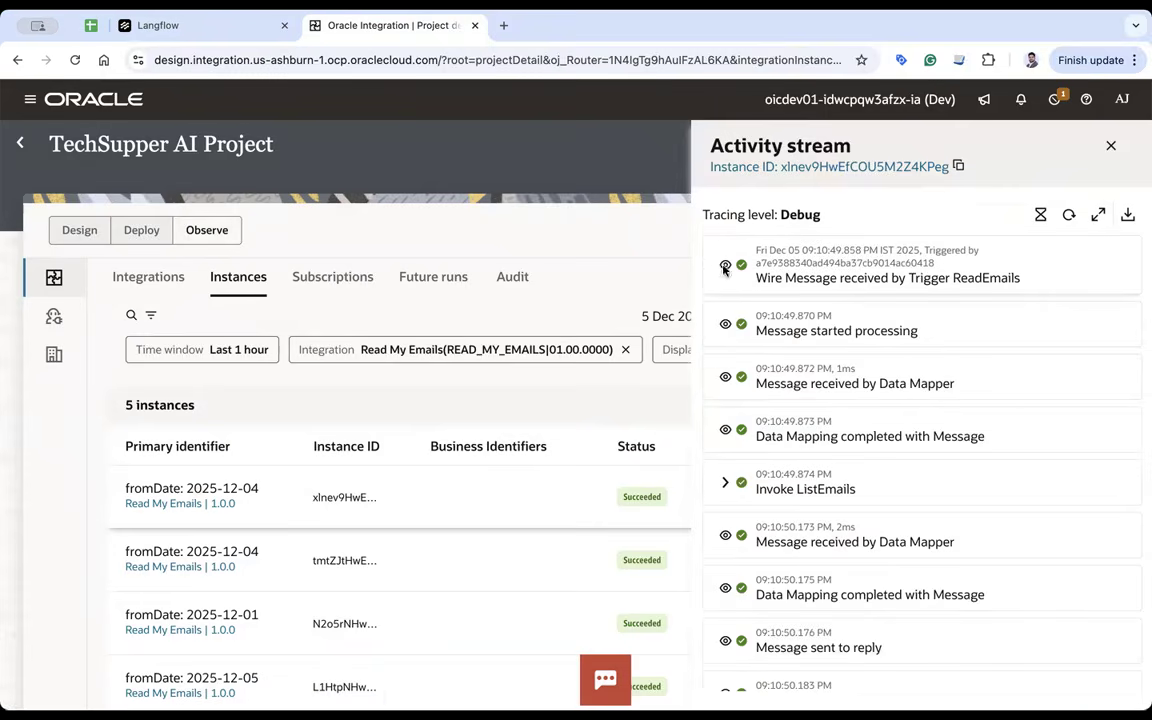
left_click(725, 267)
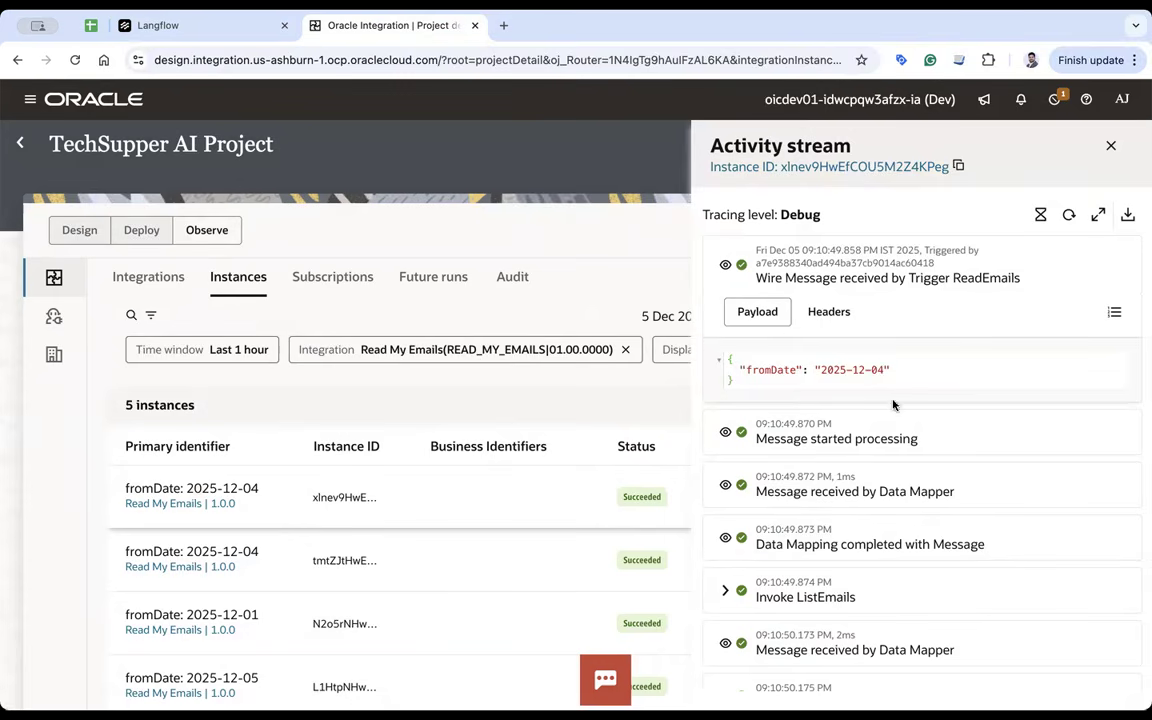
- Match the payload's fromDate 2025-12-04 against the date in the Langflow agent's answer
left_click_drag(884, 370, 852, 370)
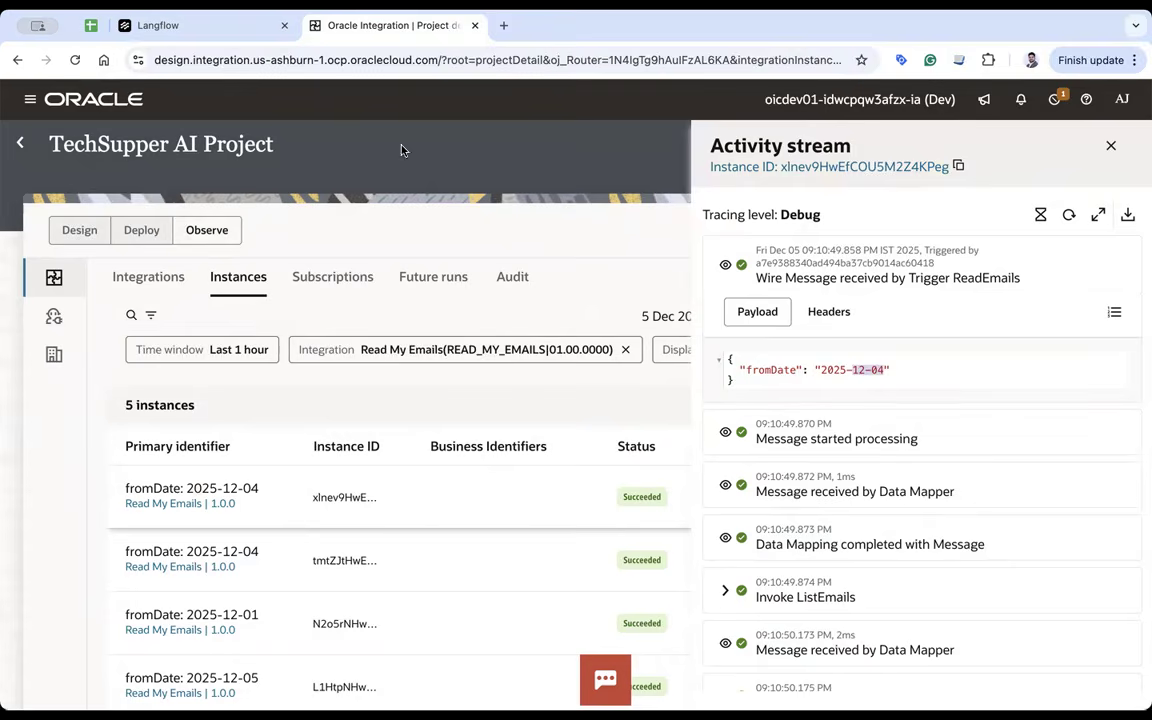
left_click(158, 25)
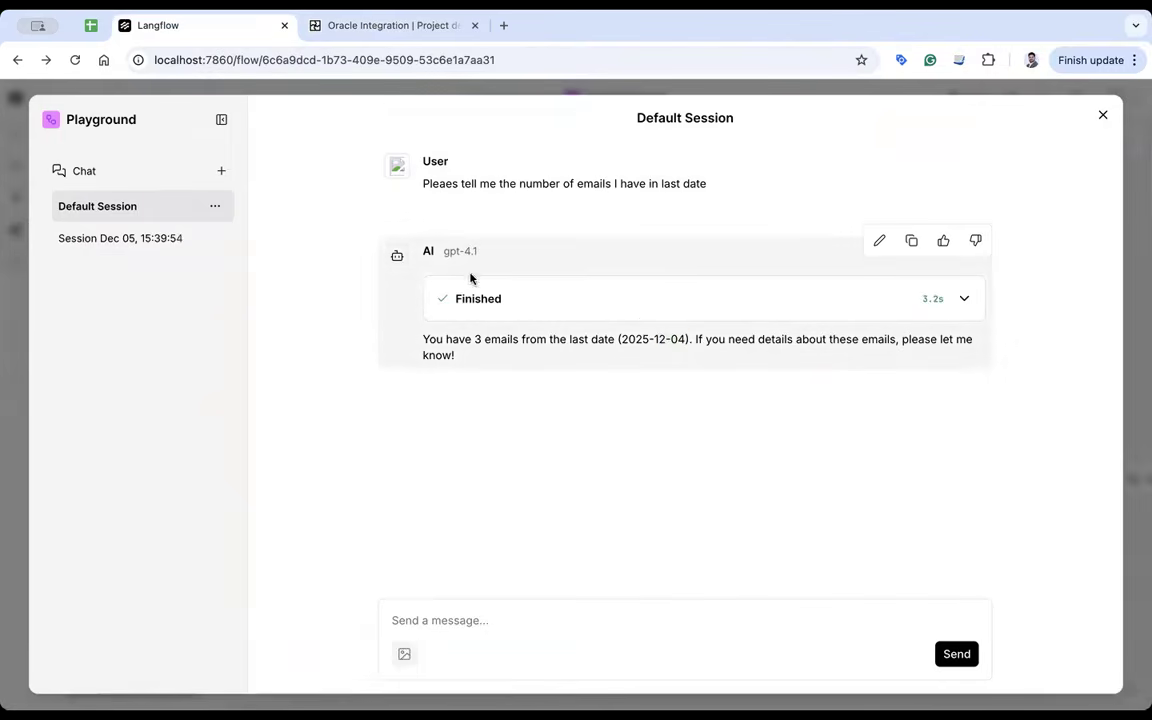
left_click_drag(489, 183, 654, 183)
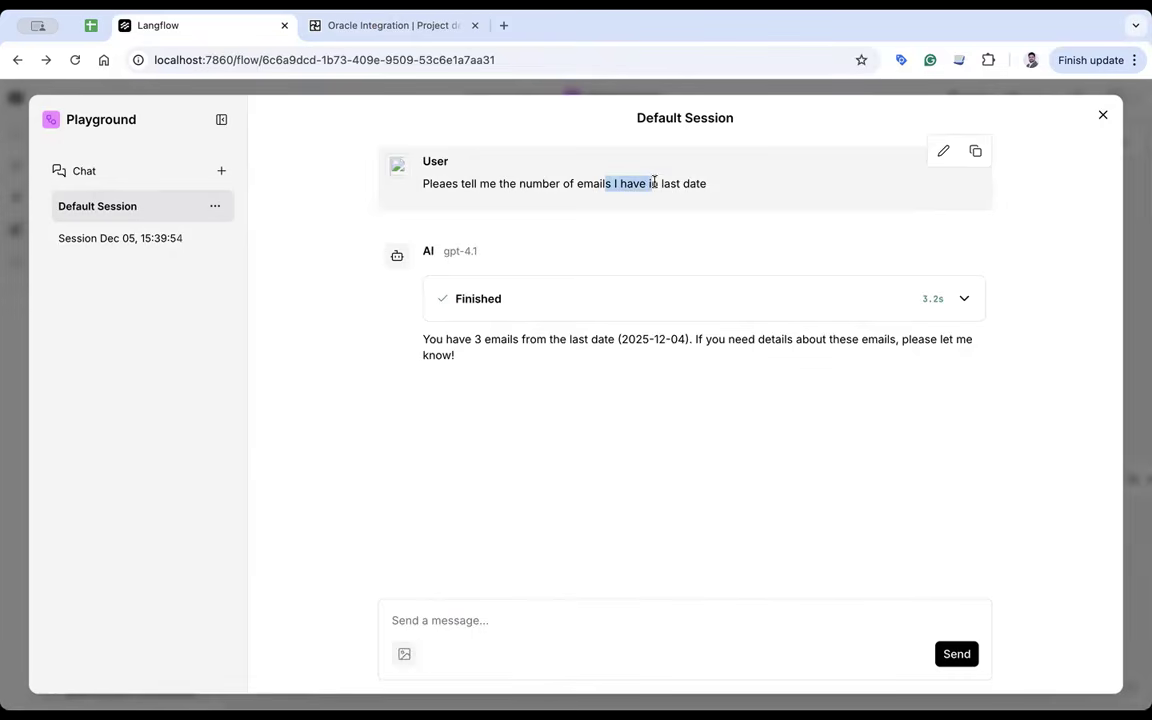
left_click_drag(621, 340, 687, 340)
- Go back to the project's Design view and list its AI Agents tools
left_click(390, 25)
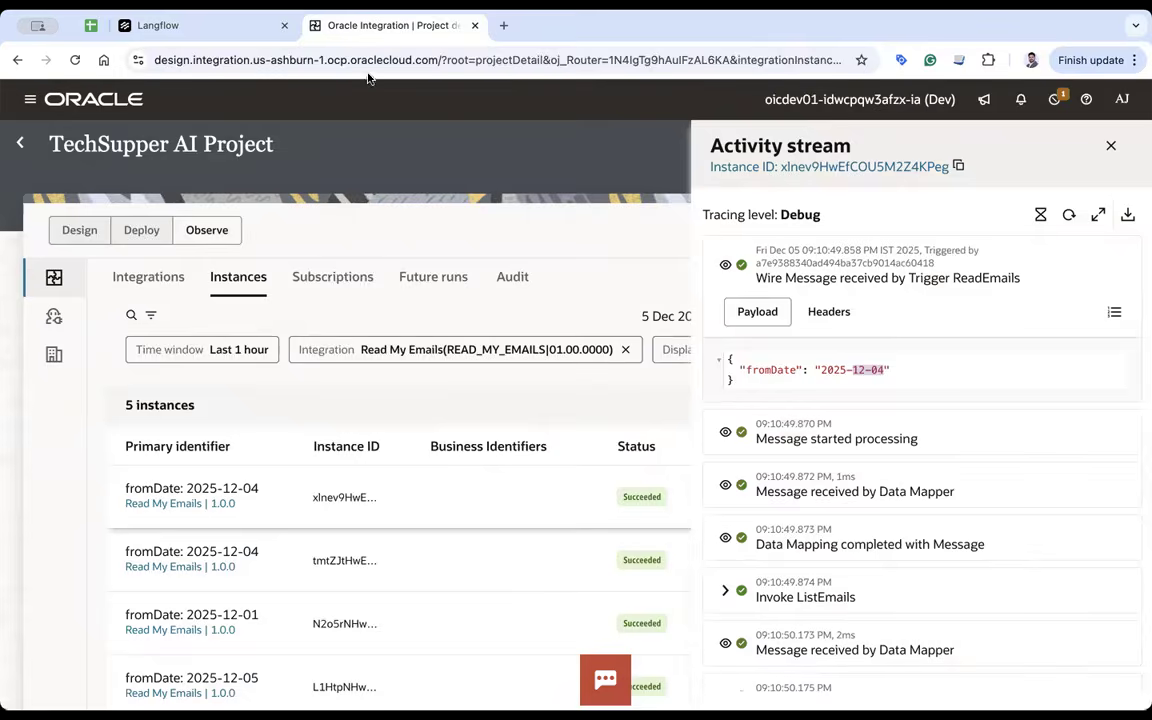
left_click(80, 231)
left_click(54, 318)
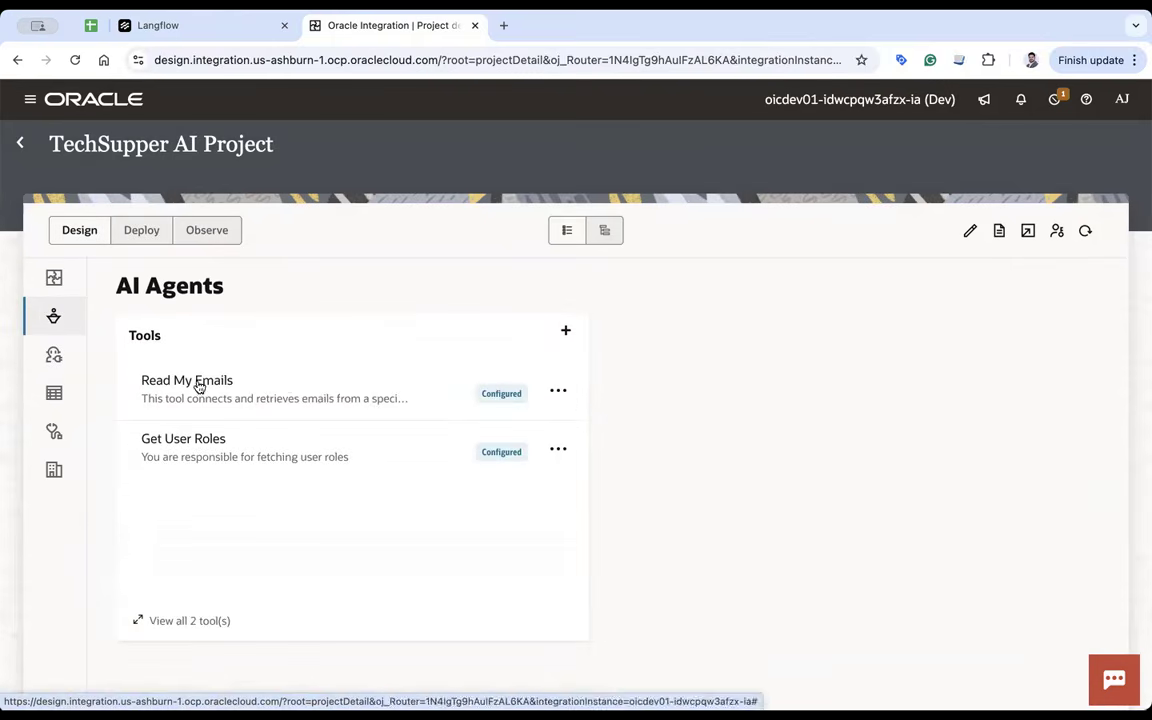
- Open the Read My Emails tool and read its description and date-handling guidelines
left_click(195, 381)
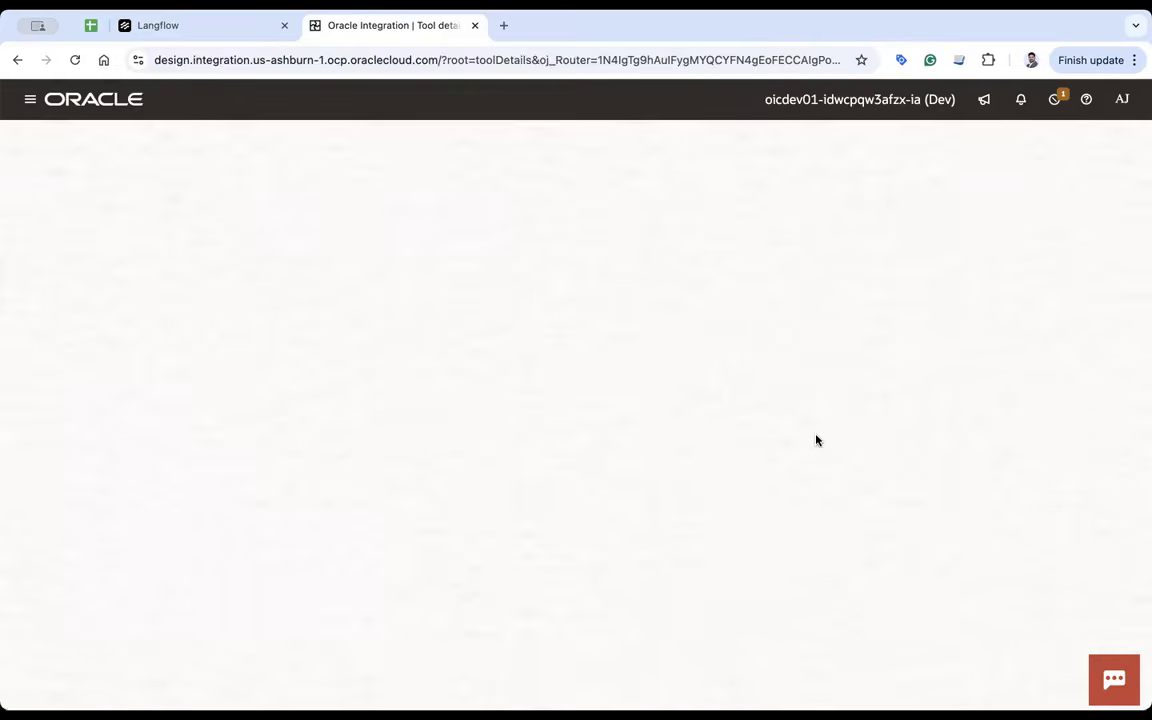
left_click(638, 342)
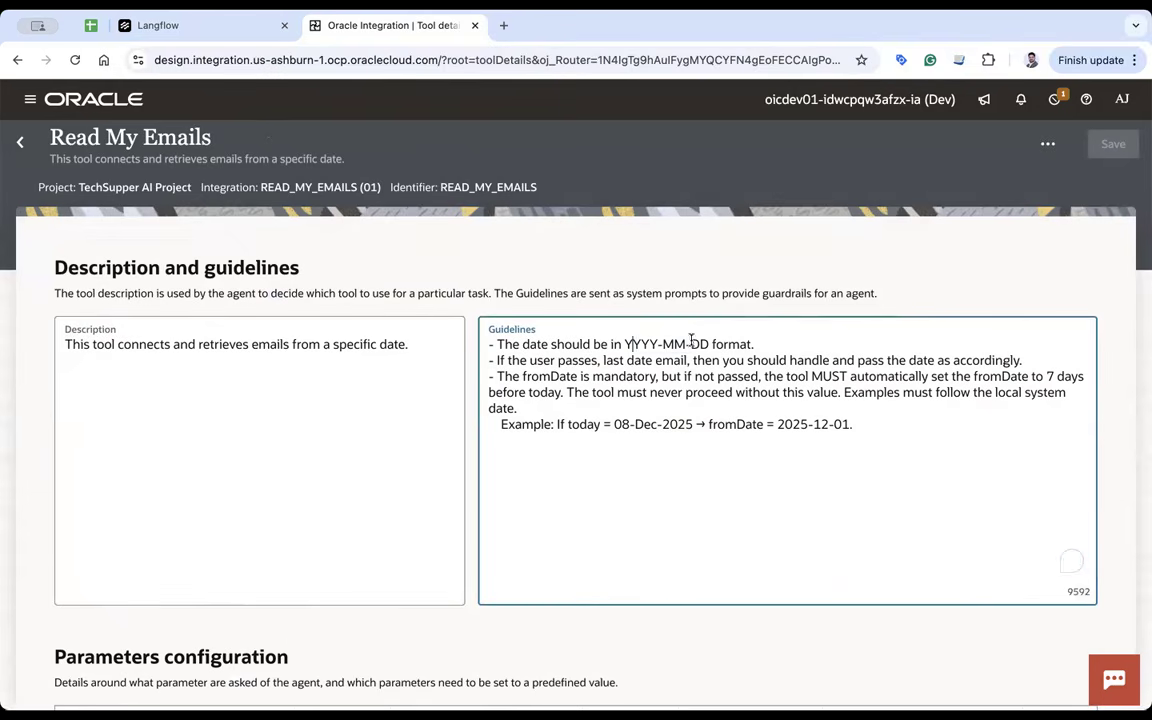
left_click(200, 36)
- Send 'Read all emails' to the agent, which fails with a READ_MY_EMAILS error
left_click(614, 617)
type("Read all emails")
key("Return")
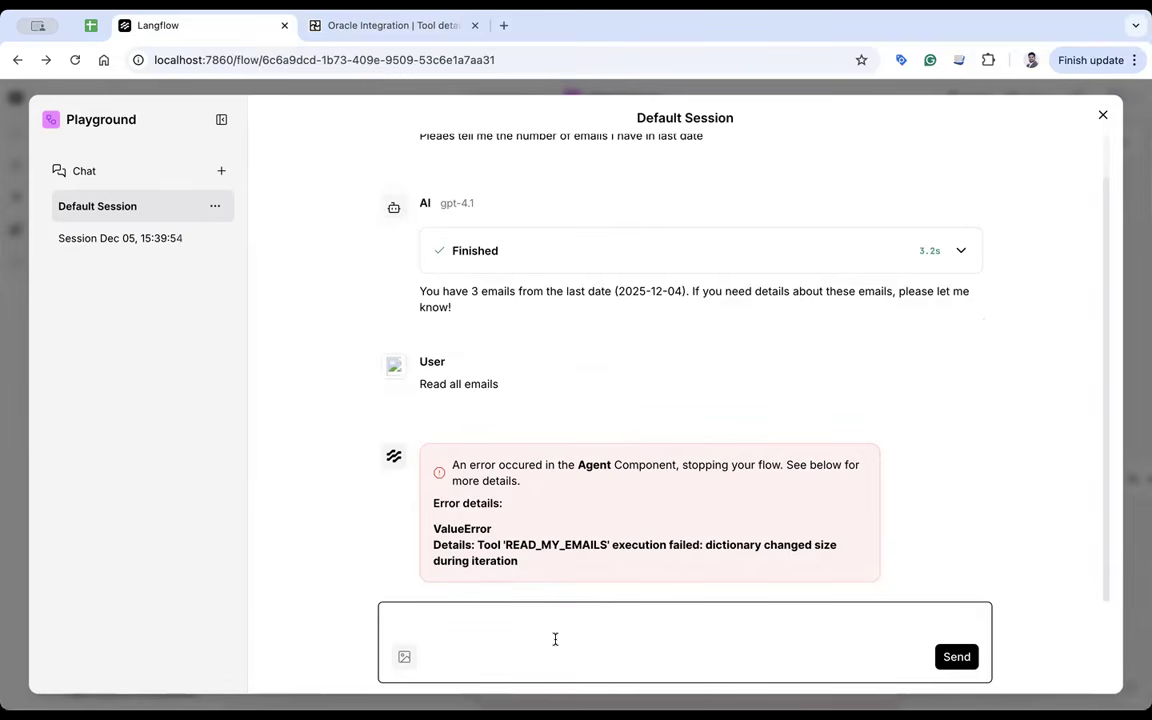
- Ask the agent to read email of the last three days and expand its tool-call steps
type("mail of last three days")
key("Return")
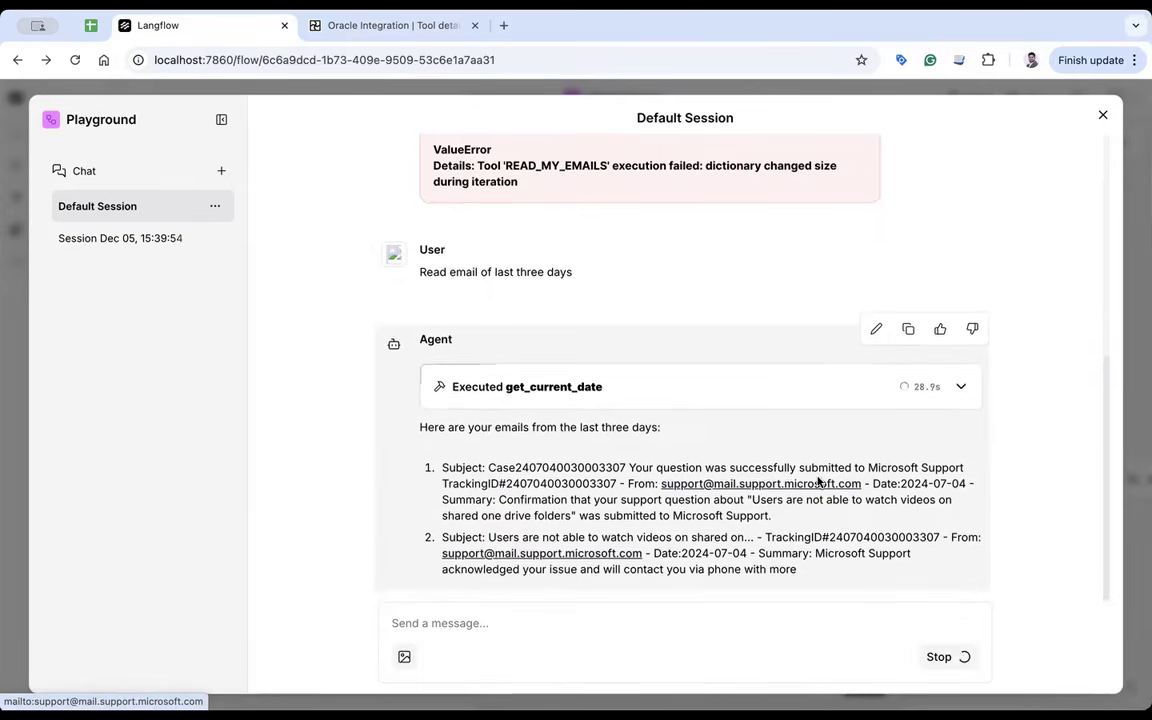
left_click(962, 367)
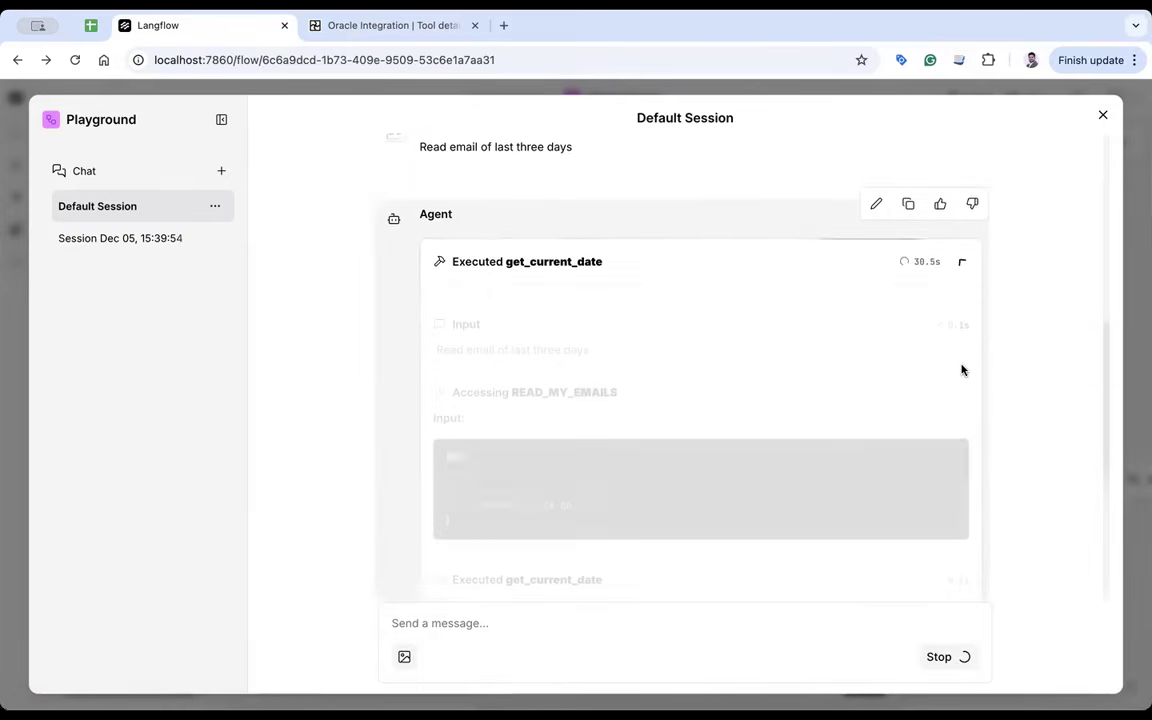
- Inspect the READ_MY_EMAILS call's input date and JSON output in the finished agent step
scroll(587, 407, "up", 4)
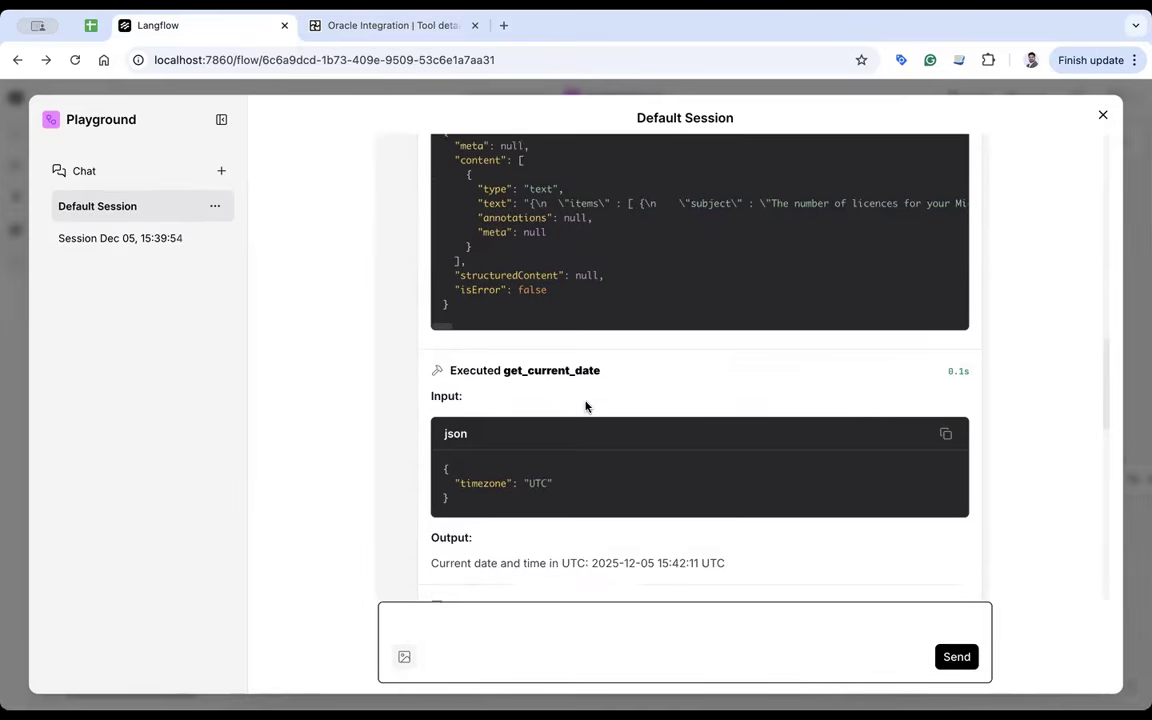
scroll(587, 407, "up", 3)
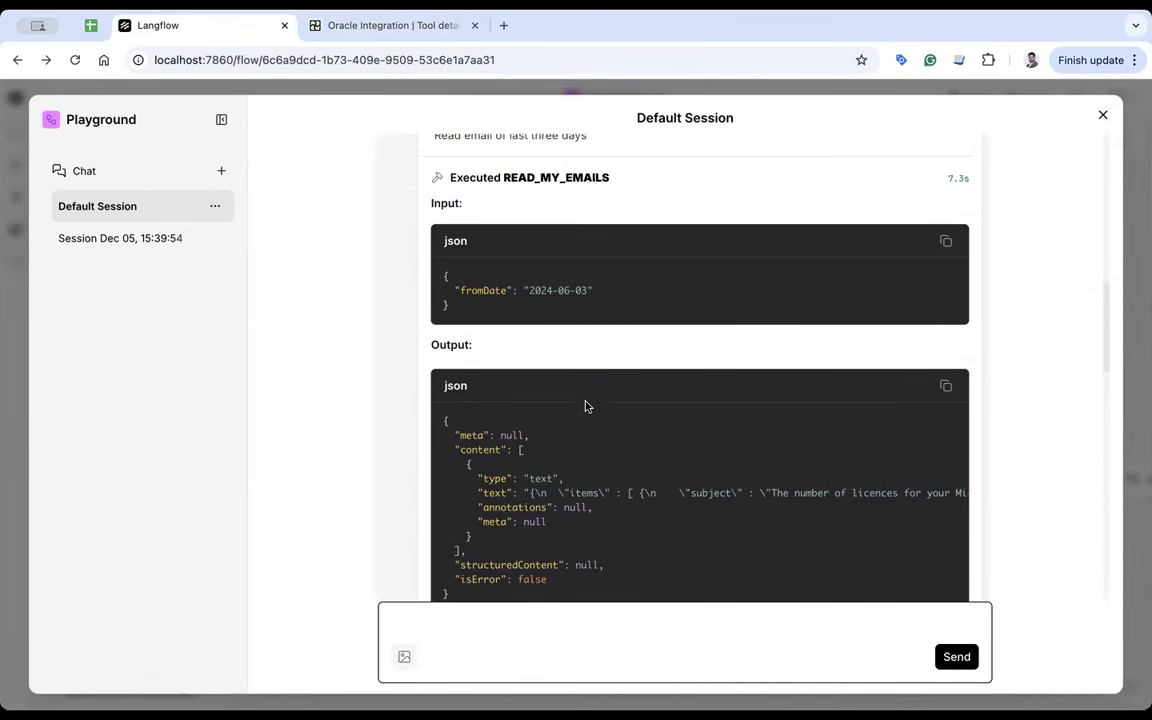
left_click_drag(586, 293, 562, 289)
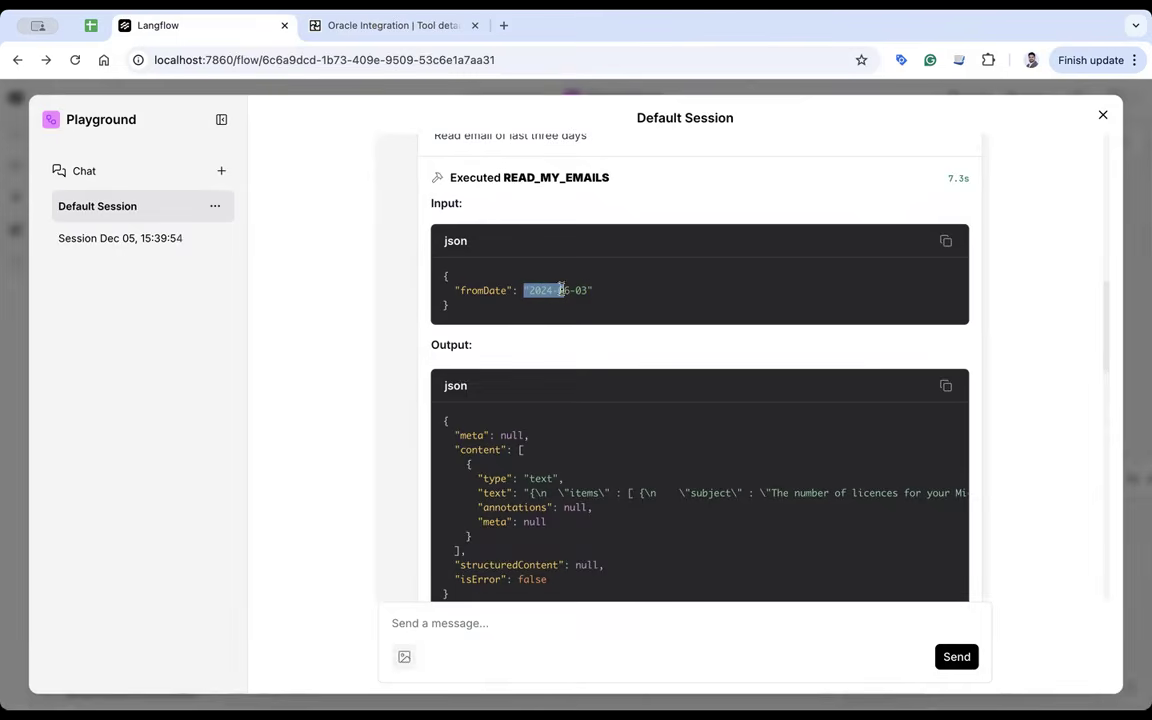
scroll(970, 262, "up", 3)
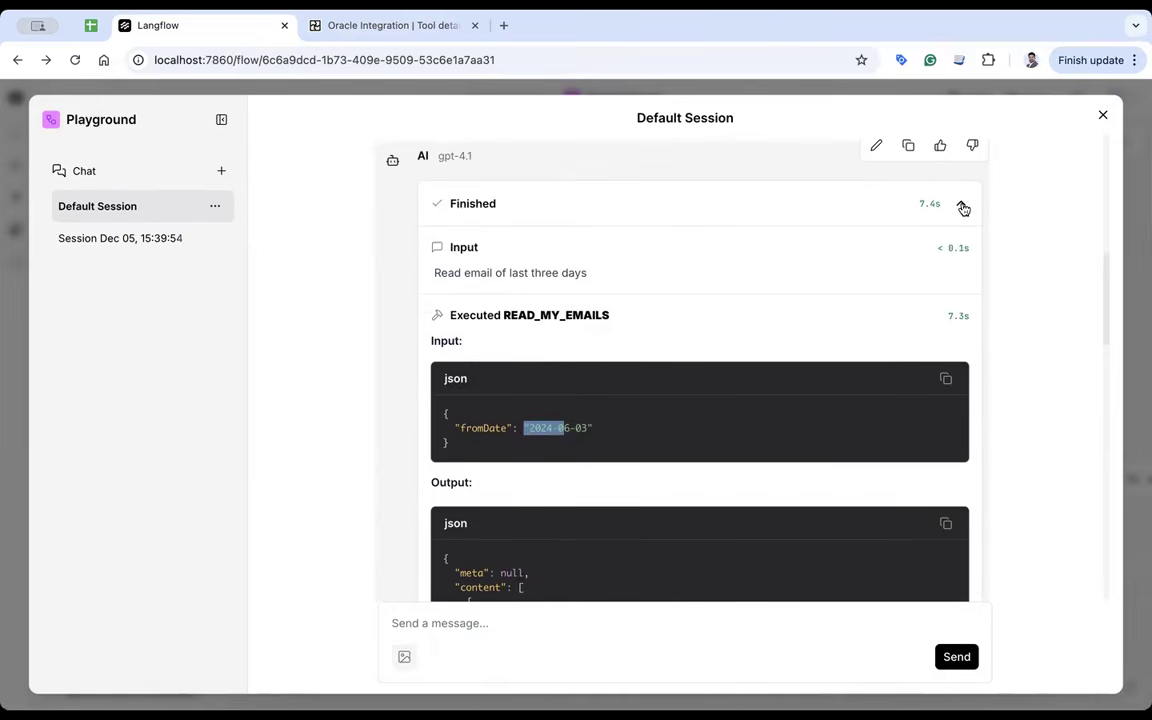
left_click(962, 205)
scroll(746, 470, "down", 2)
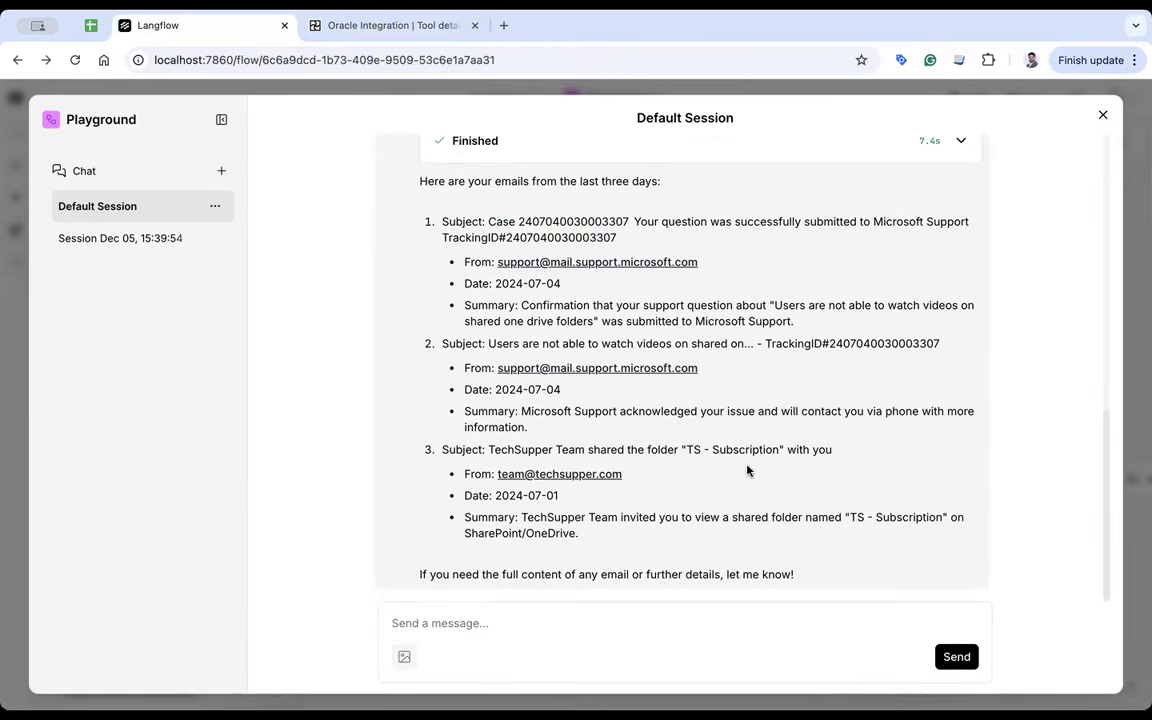
scroll(746, 470, "up", 5)
left_click(963, 440)
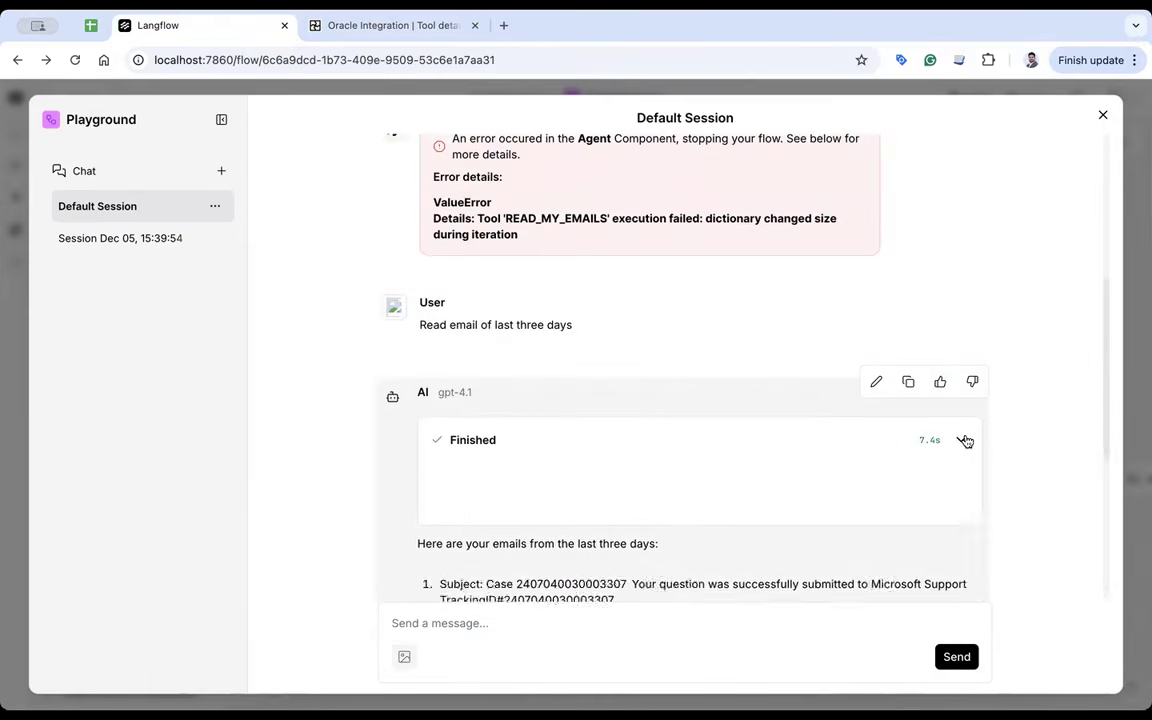
scroll(652, 487, "down", 3)
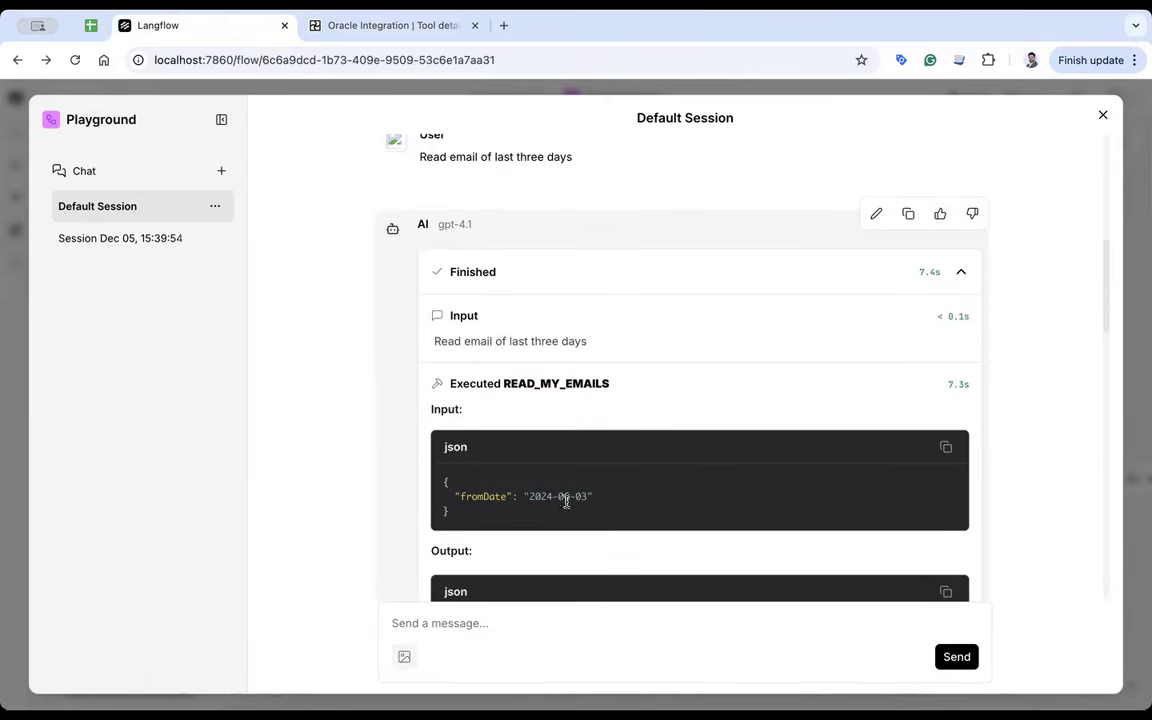
scroll(697, 485, "down", 5)
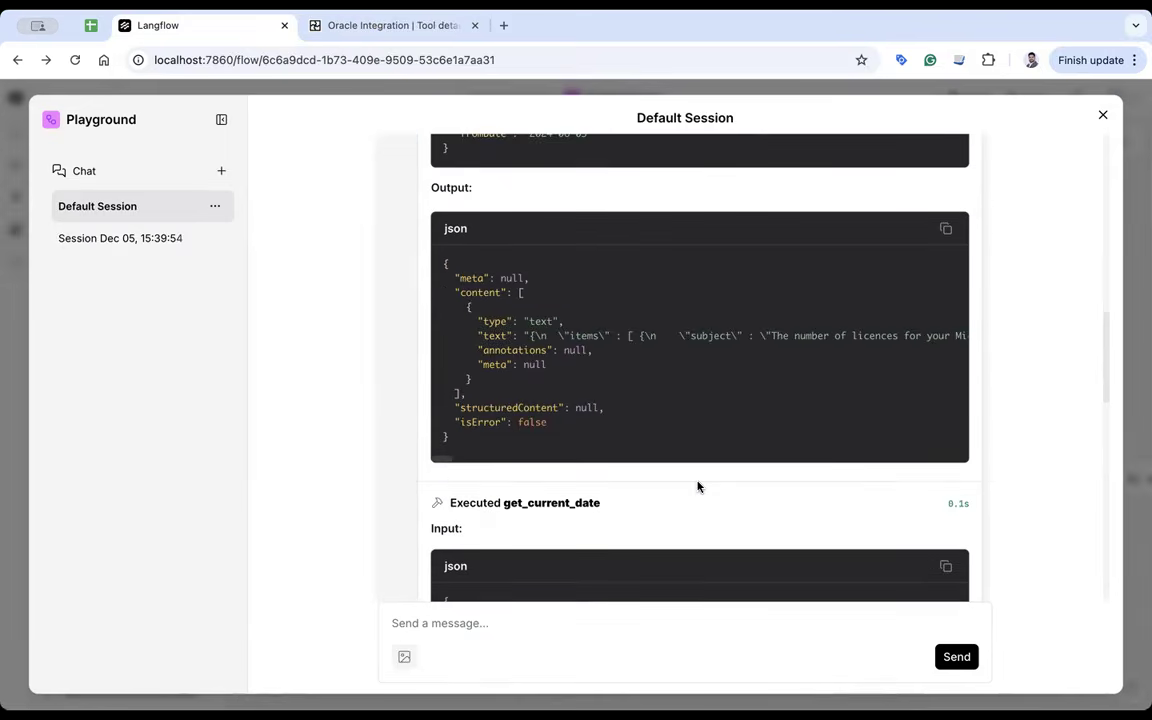
scroll(698, 487, "down", 10)
left_click(539, 640)
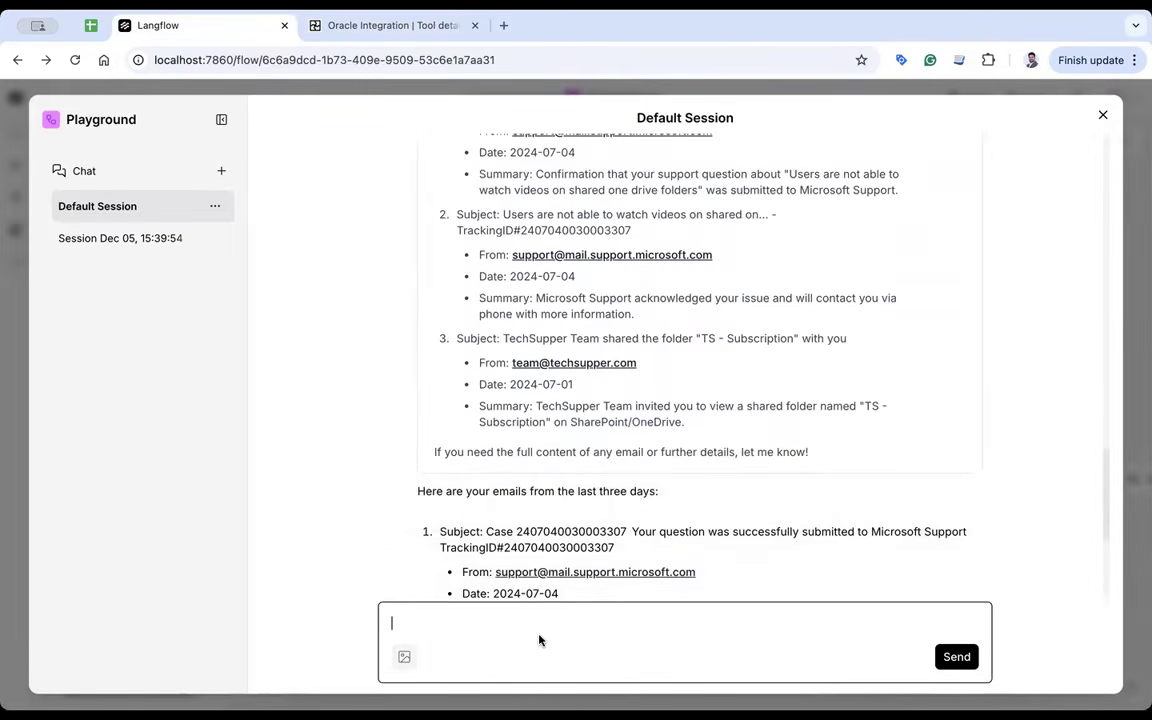
- Send the agent a request to find emails from 3rd of Dec
type("Hey, I need to find out email from 3rd of Dec")
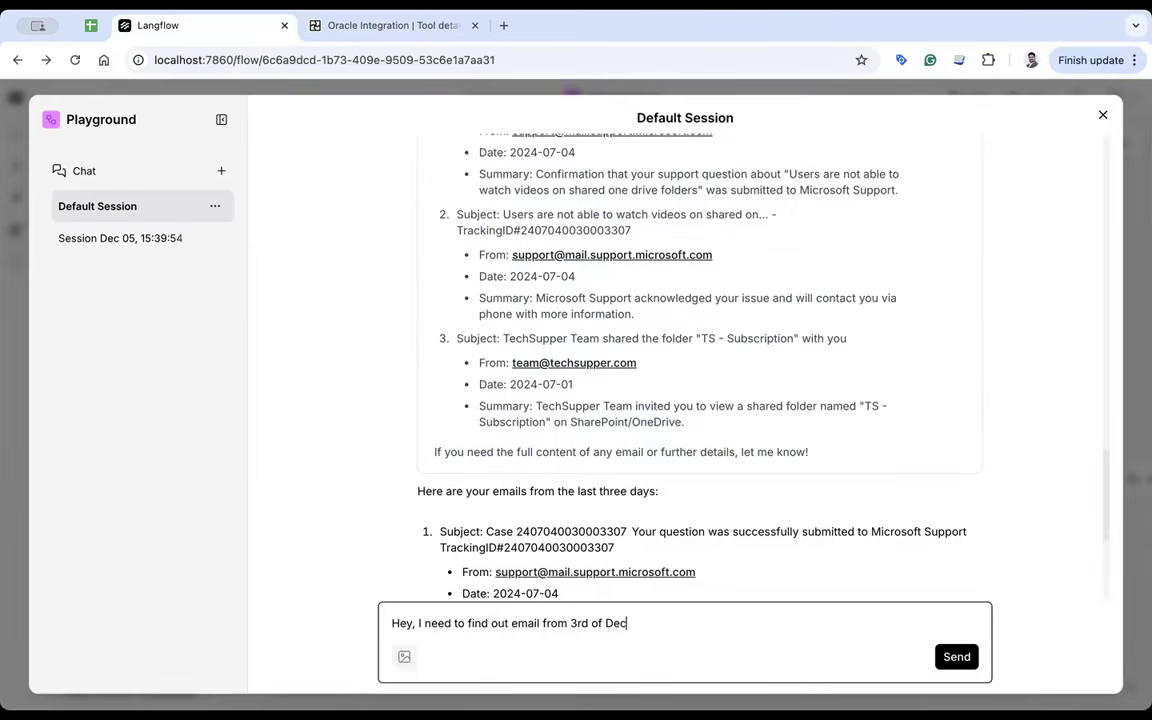
key("Return")
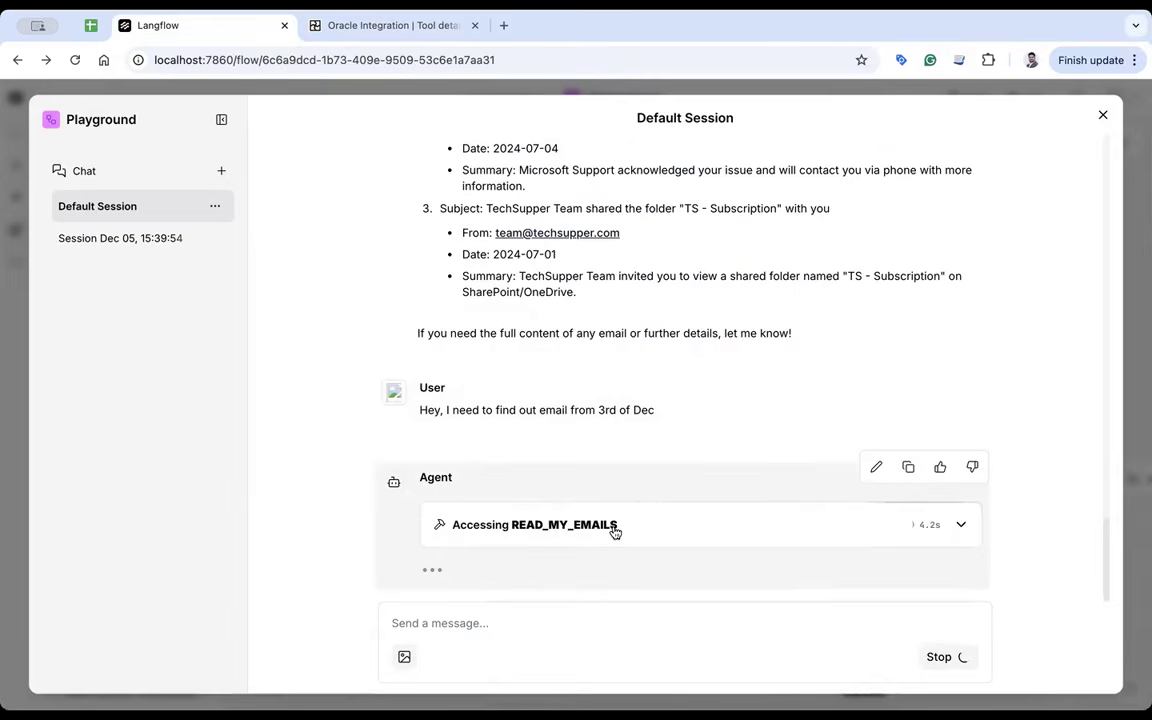
left_click(385, 25)
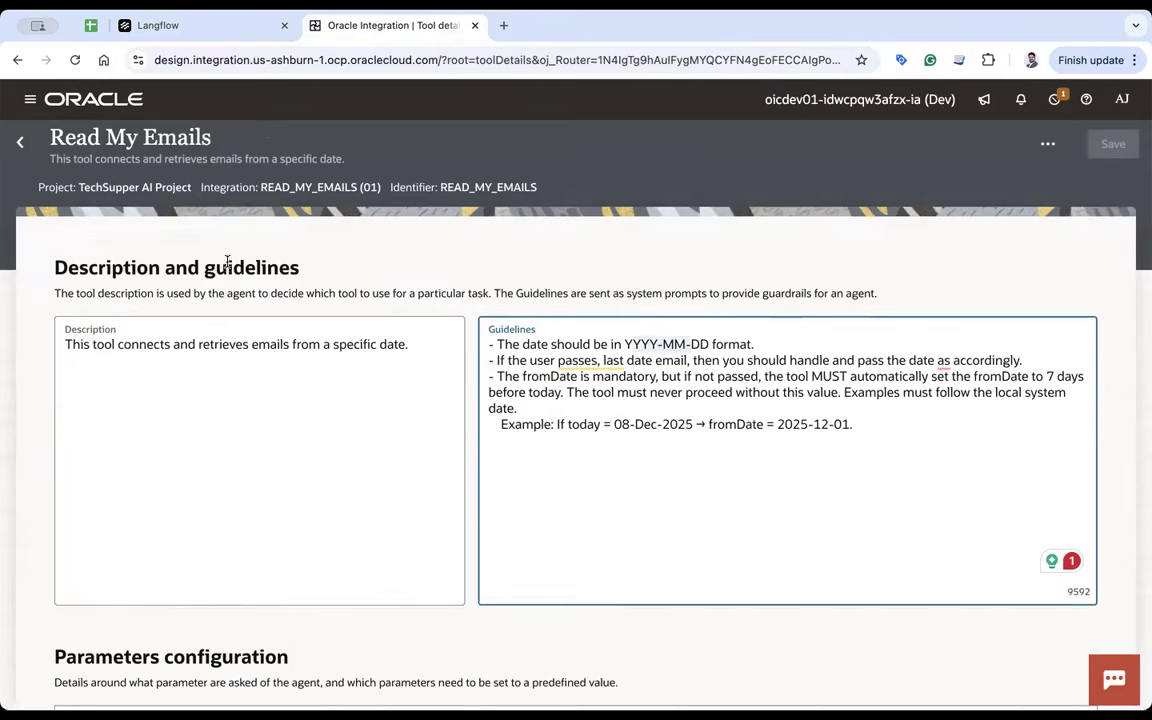
left_click(24, 142)
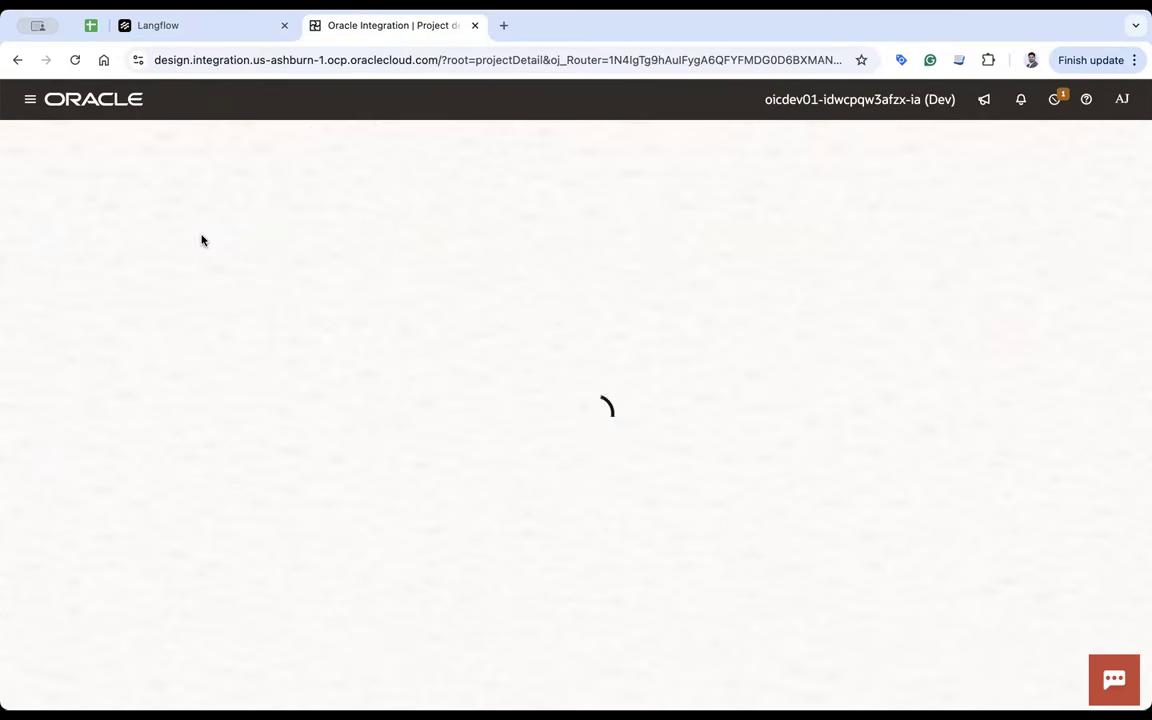
left_click(188, 27)
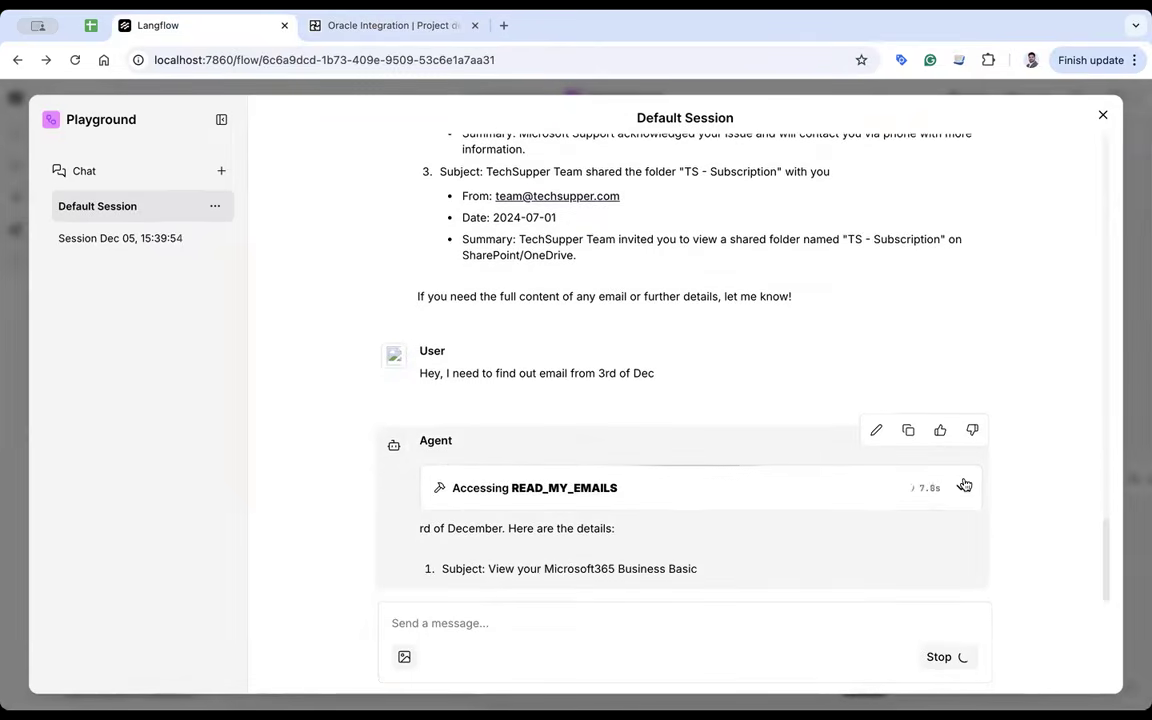
- Check the READ_MY_EMAILS input shows fromDate 2024-12-03, then collapse the Finished step
left_click(964, 485)
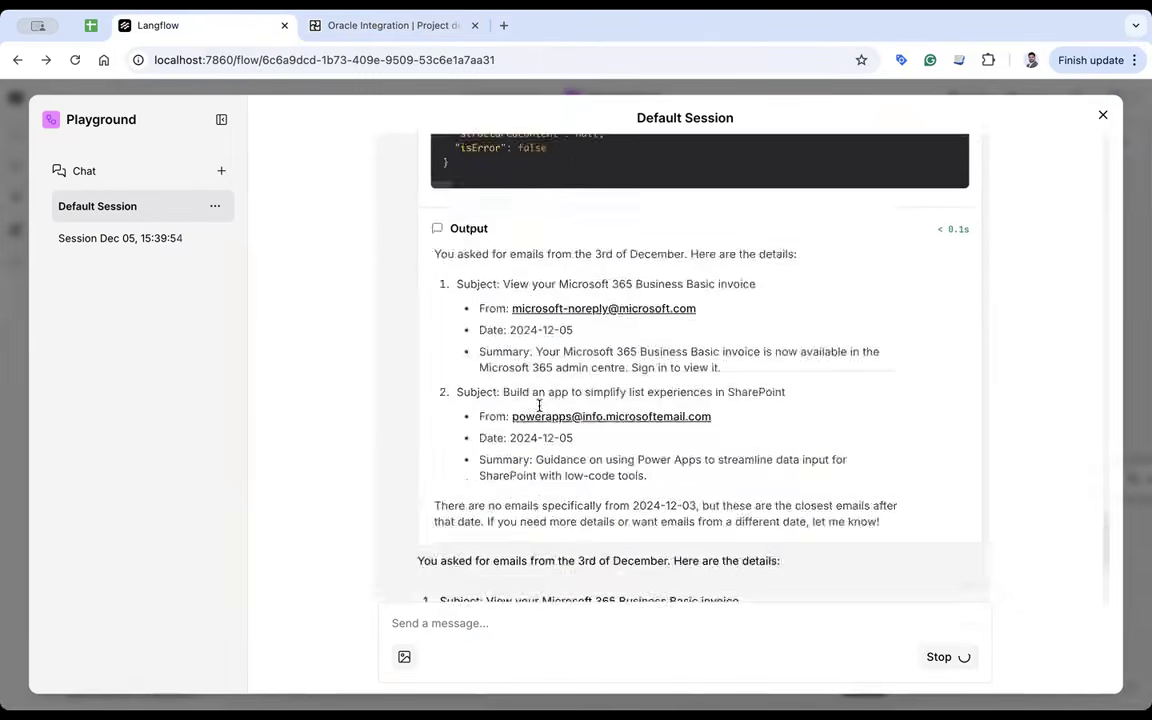
scroll(499, 411, "up", 6)
scroll(590, 414, "down", 2)
scroll(600, 410, "up", 5)
scroll(949, 265, "up", 4)
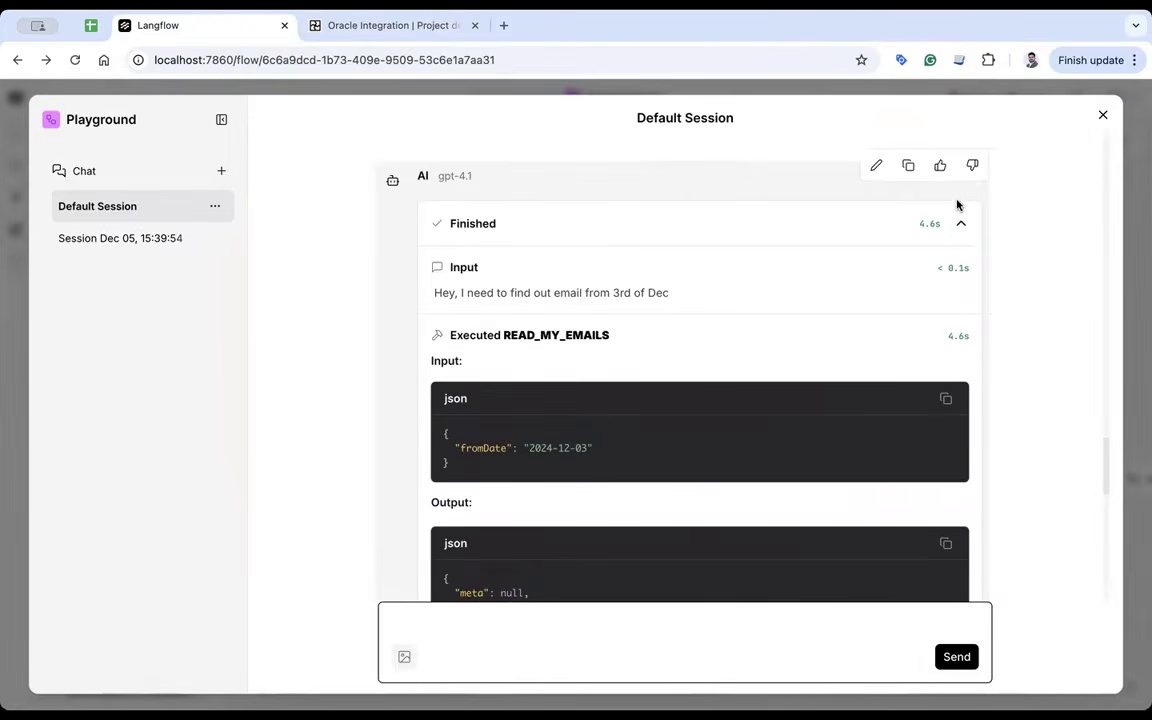
left_click(960, 223)
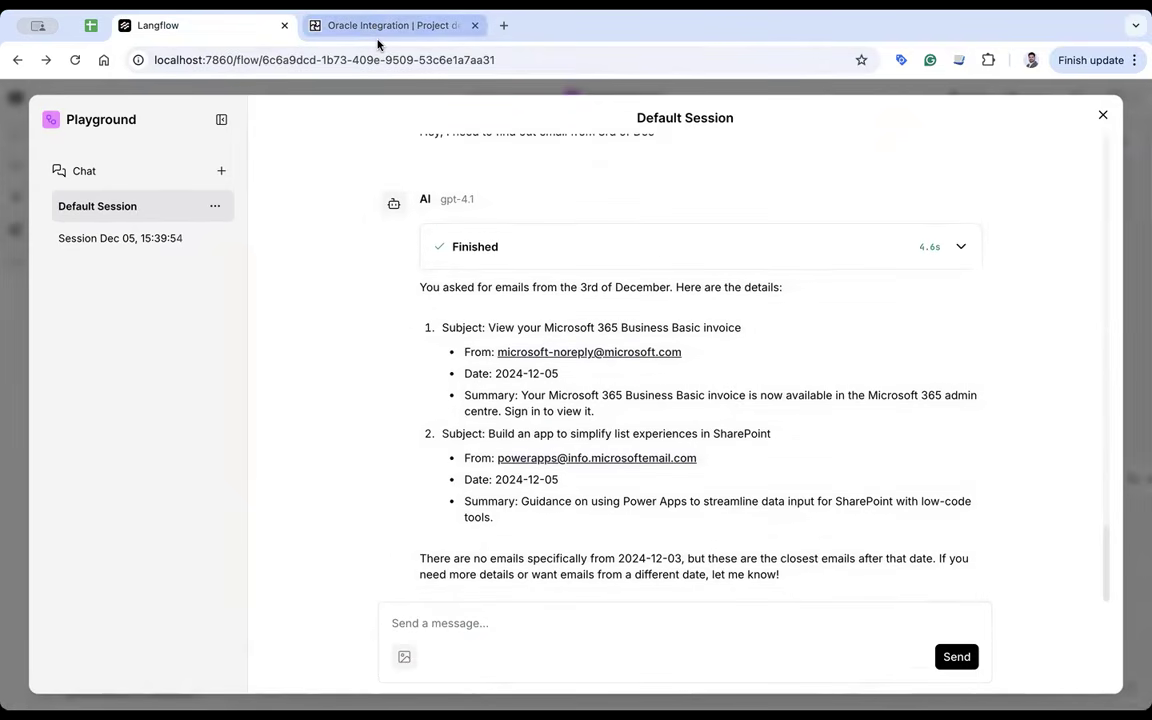
- Highlight the reply's two 2024-12-05 emails and its note that none came on 3rd December
double_click(446, 328)
left_click(546, 324)
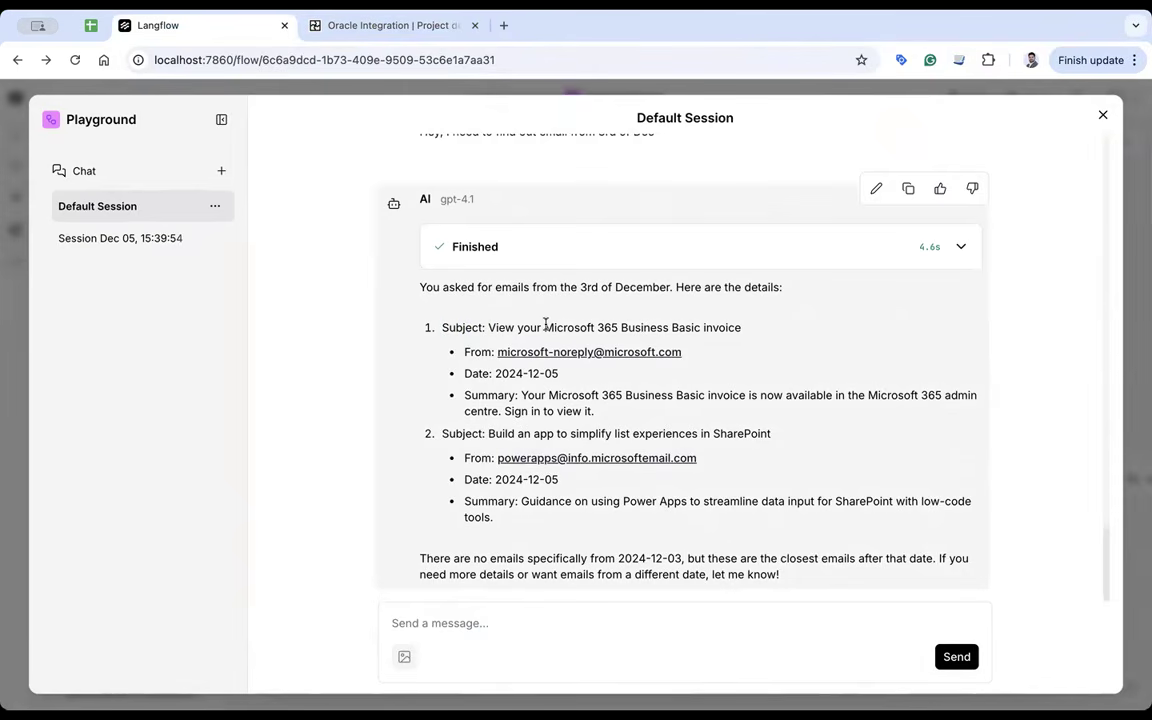
left_click_drag(495, 373, 603, 398)
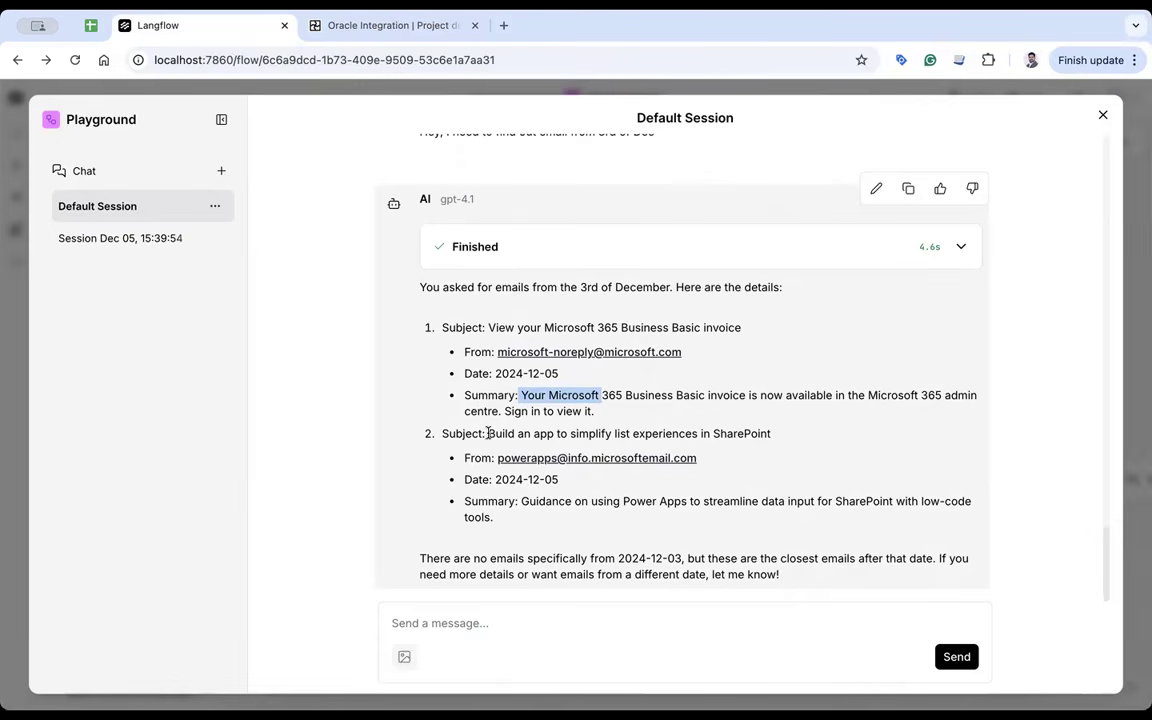
left_click_drag(487, 433, 546, 433)
left_click(622, 433)
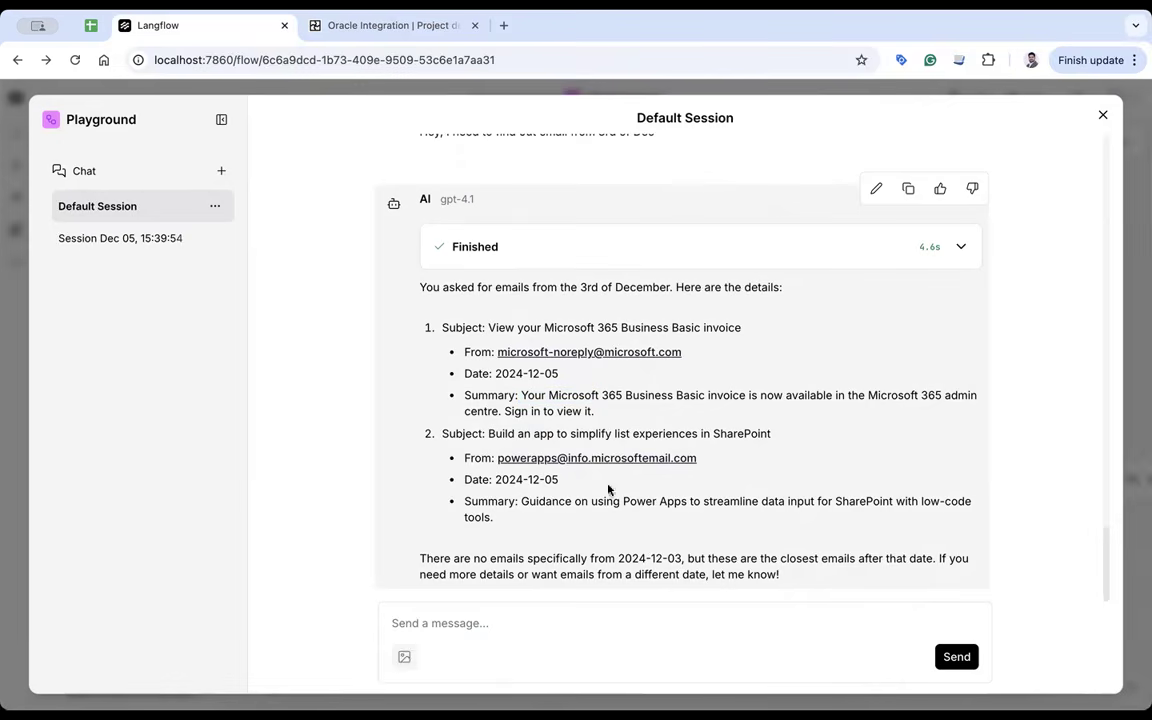
left_click_drag(524, 558, 640, 558)
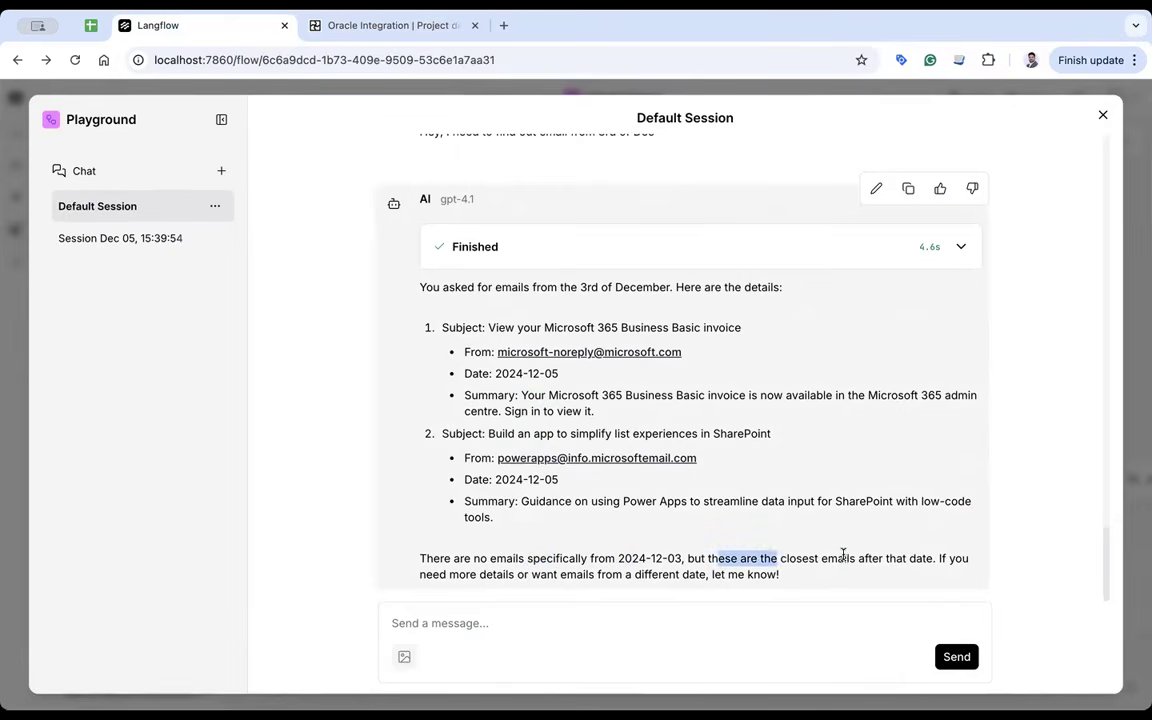
left_click_drag(843, 555, 876, 553)
scroll(703, 448, "up", 1)
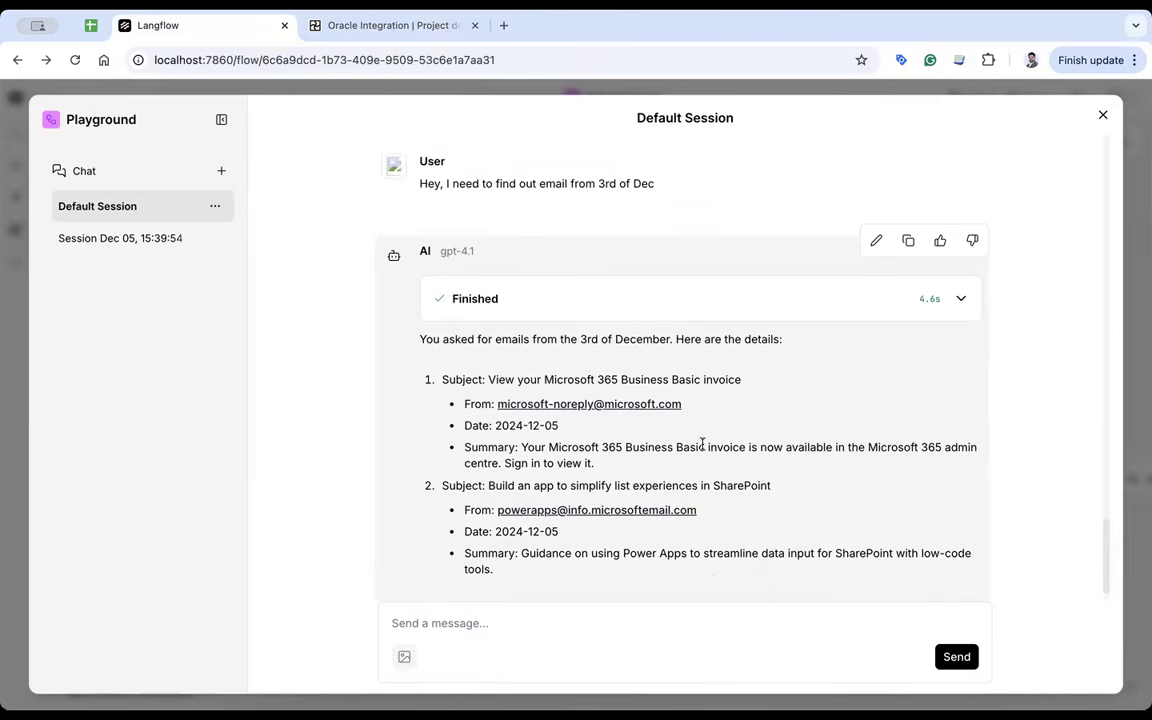
scroll(703, 443, "down", 1)
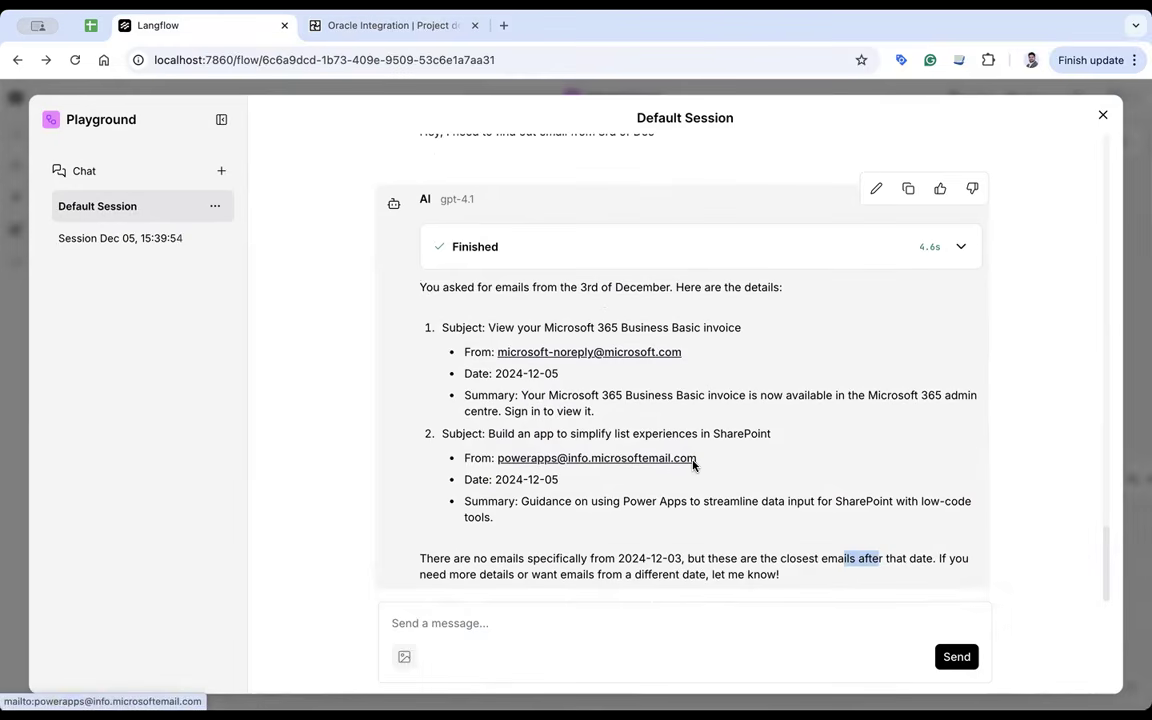
- Send 'read emails from 4th Dec' to the agent
left_click(534, 652)
type("read ema")
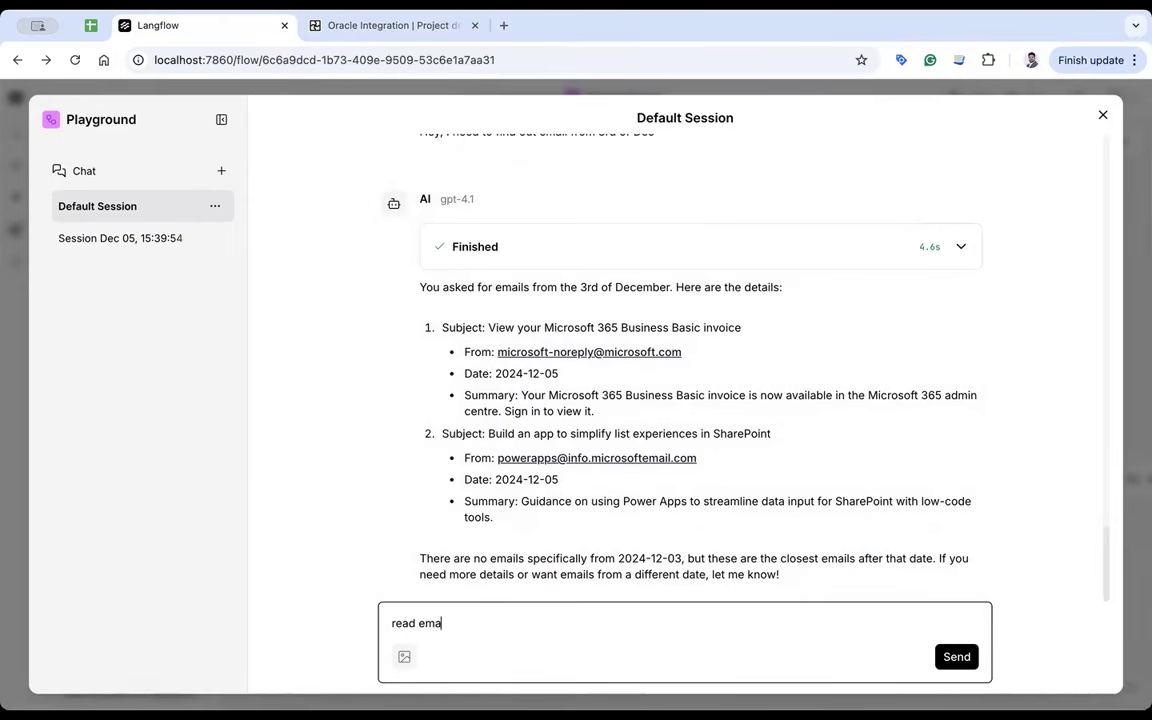
type("ils from")
type("4th Dec")
key("Return")
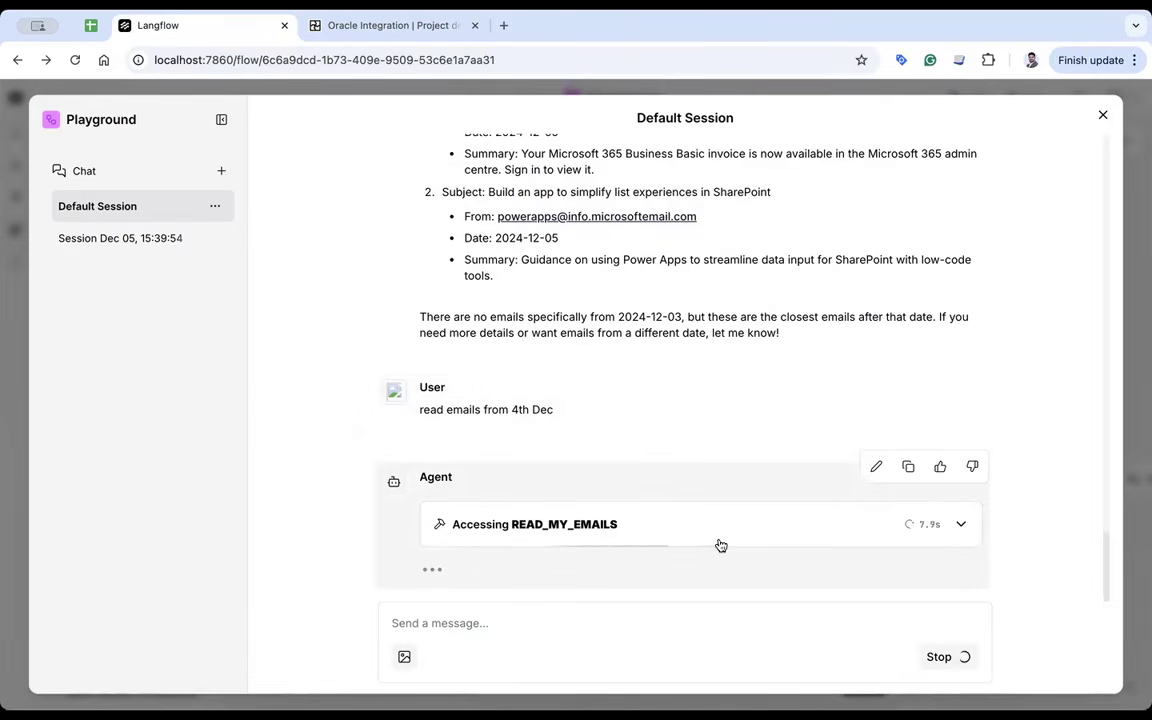
- Confirm the READ_MY_EMAILS call used fromDate 2024-12-04, then collapse its details
left_click(961, 525)
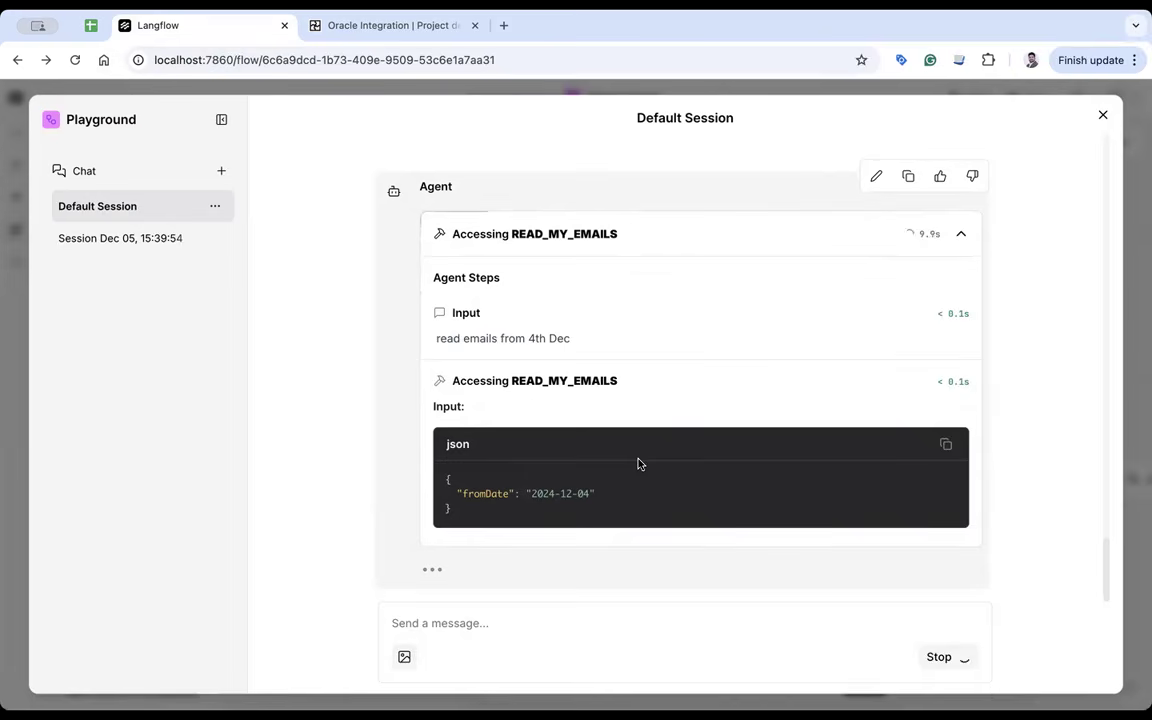
left_click_drag(591, 494, 560, 494)
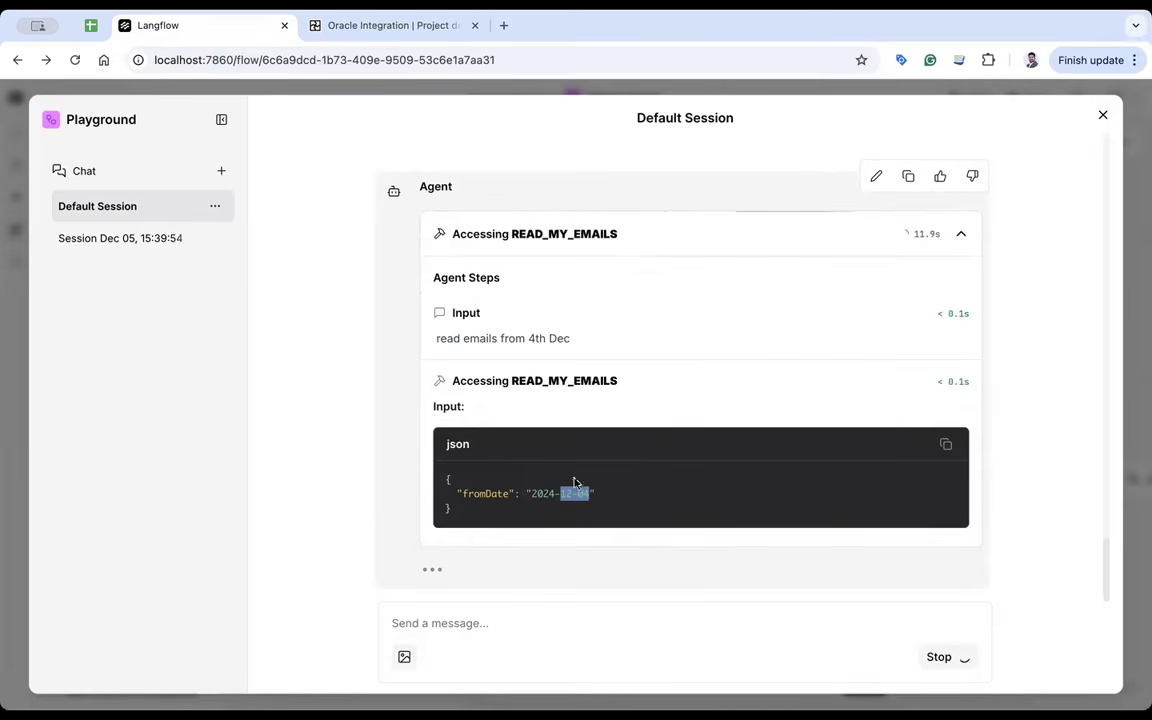
left_click(963, 237)
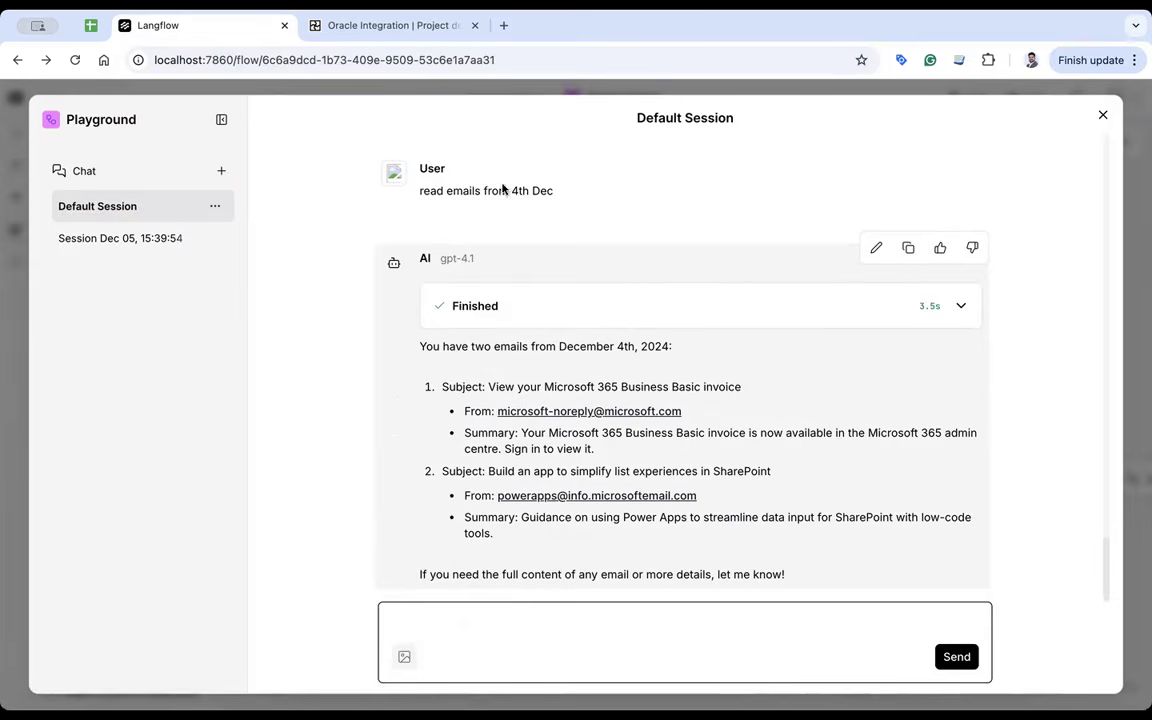
left_click(368, 35)
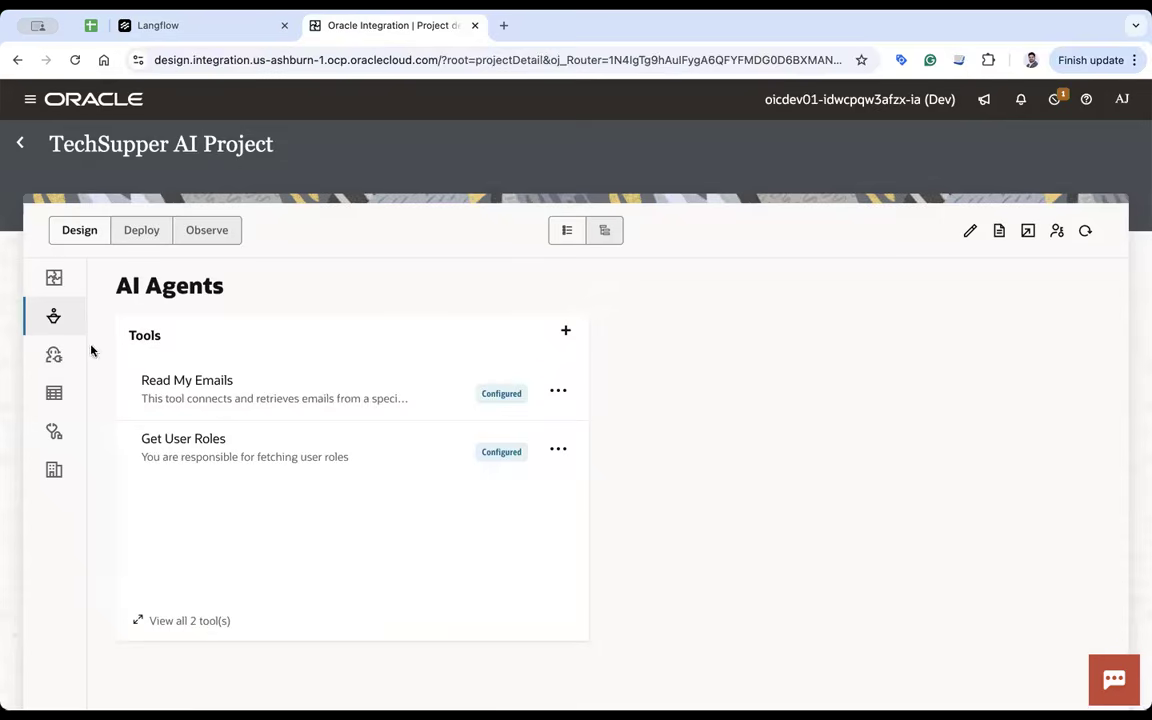
left_click(205, 26)
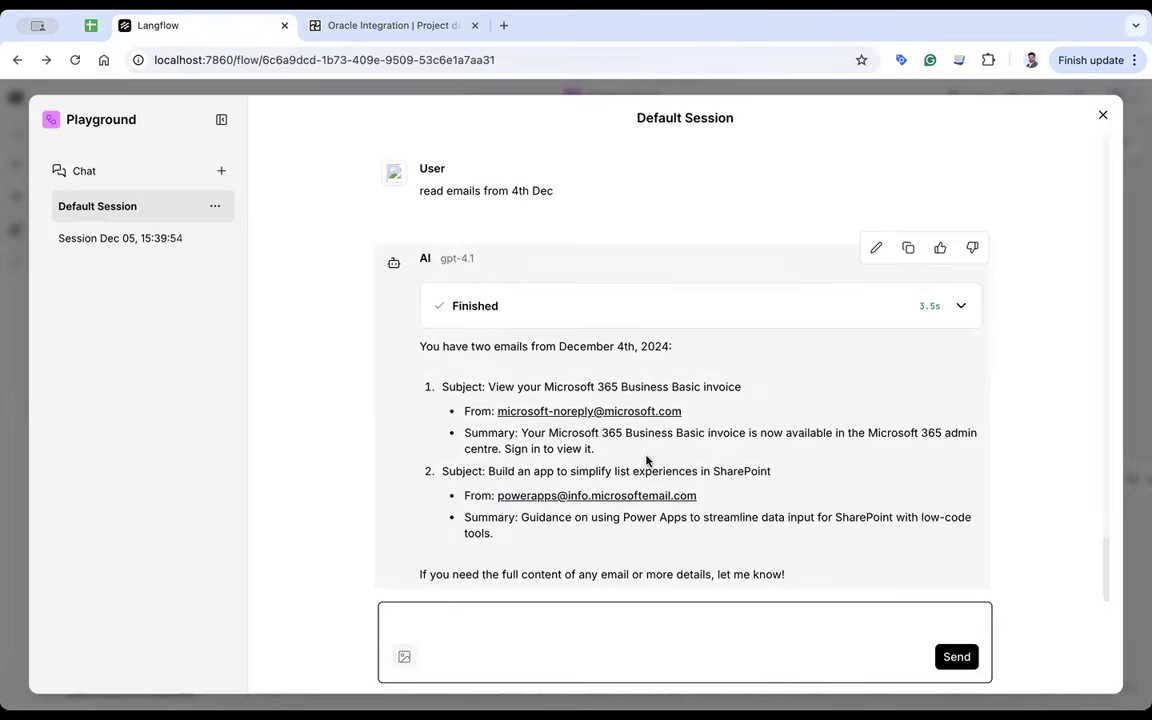
key("super+Tab")
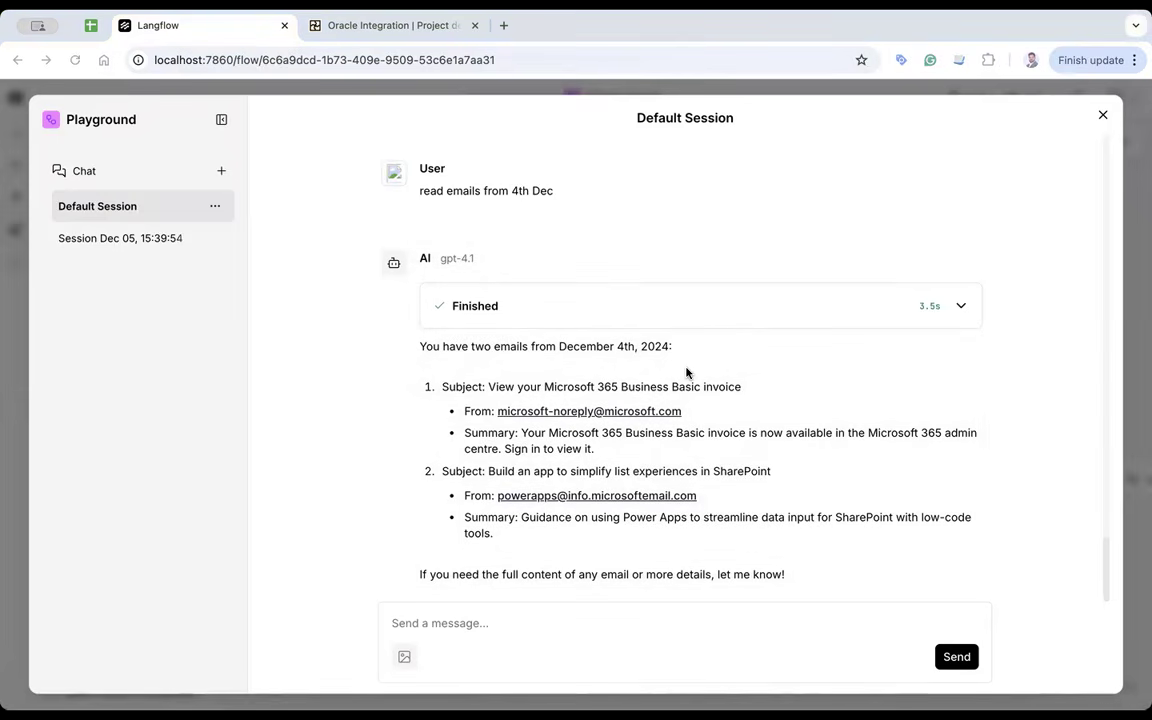